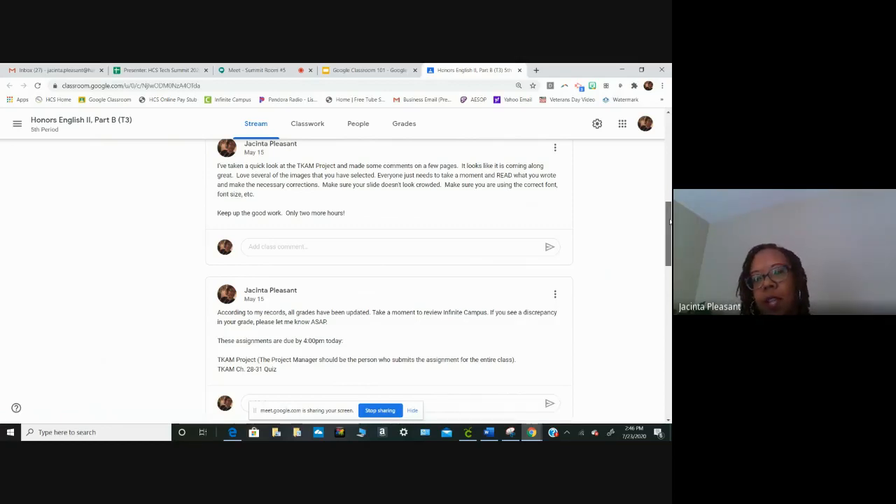
# - Look over the Stream announcements of the Honors English II, Part B (T3) class, and view its Classwork topics organized by day
pyautogui.moveTo(670, 221); pyautogui.dragTo(670, 287)
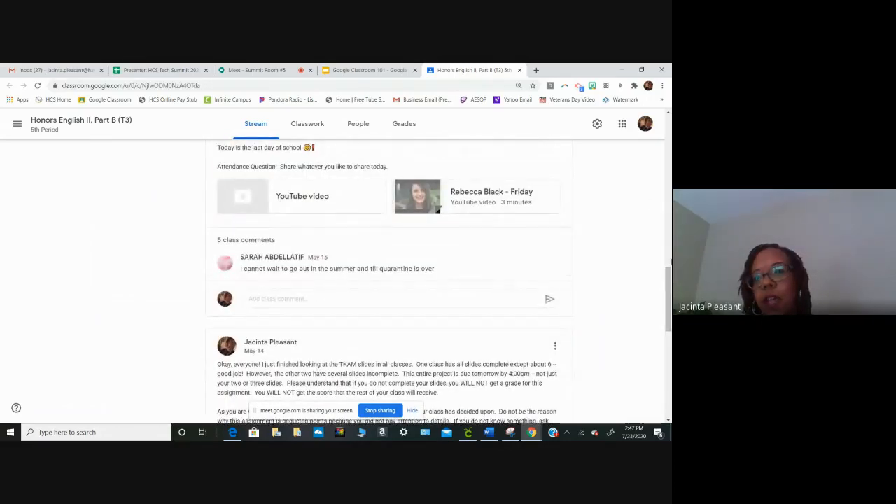
pyautogui.moveTo(670, 287); pyautogui.dragTo(670, 317)
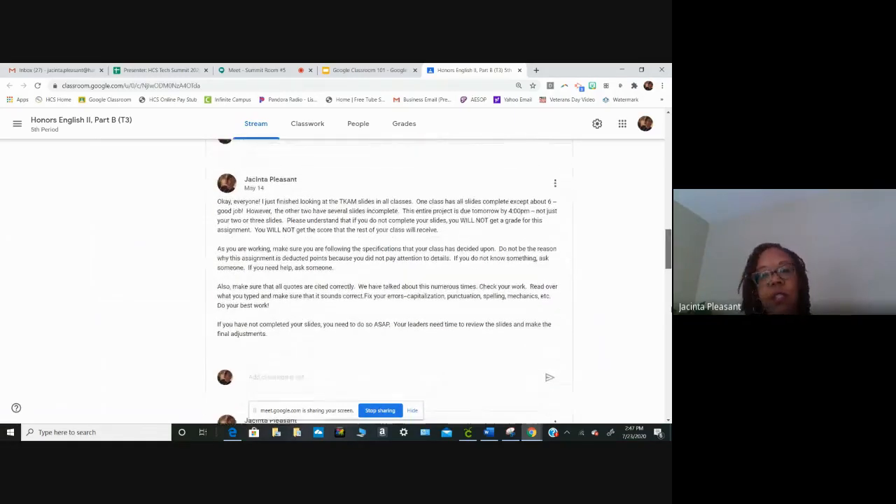
pyautogui.scroll(2, 480, 226)
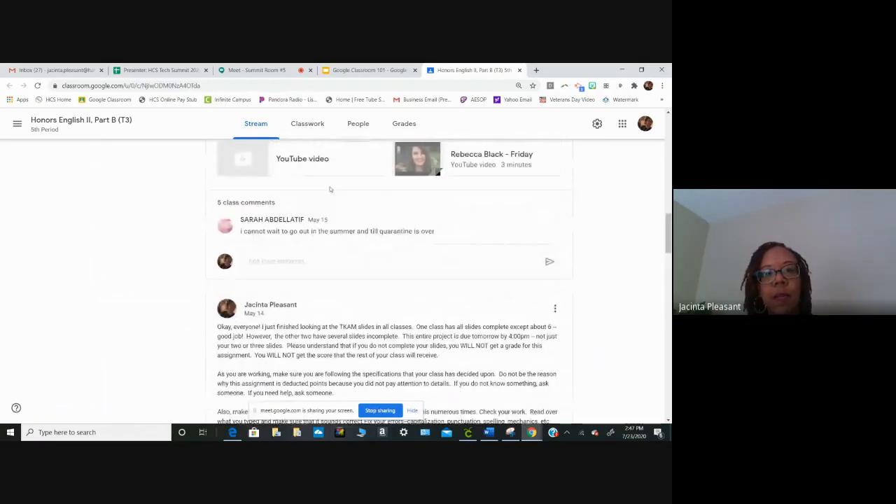
pyautogui.click(313, 124)
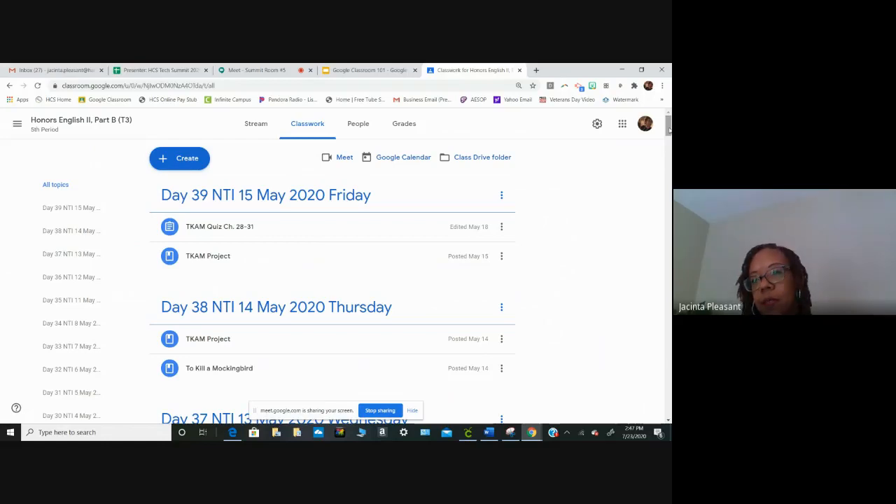
pyautogui.moveTo(669, 130); pyautogui.dragTo(669, 131)
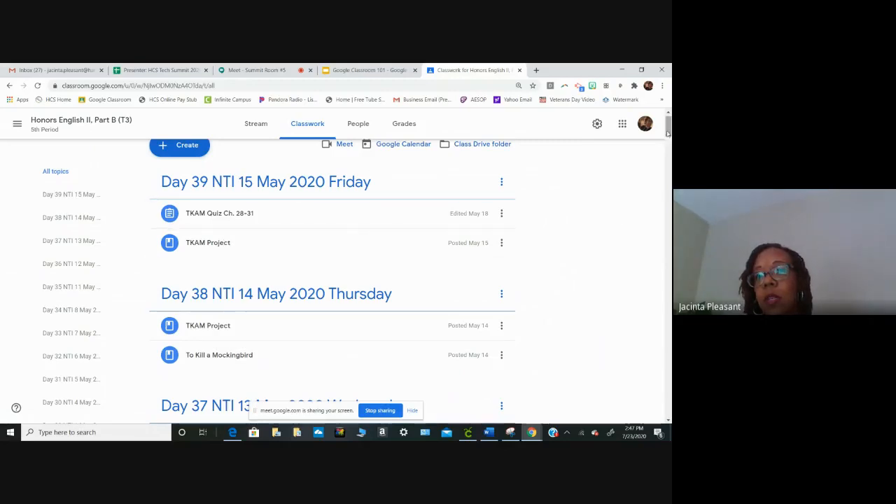
pyautogui.moveTo(669, 126)
pyautogui.mouseDown()
pyautogui.moveTo(668, 171)
pyautogui.moveTo(668, 125)
pyautogui.mouseUp()
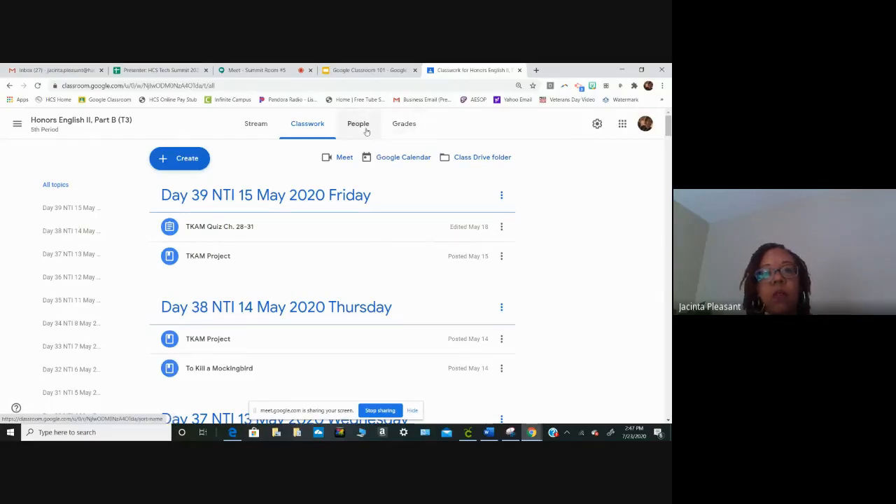
# - Switch to the Google Classroom 101 slides, try the other teacher's 2019-2020 Google Classroom link on slide 5, and stop sharing the screen
pyautogui.click(355, 72)
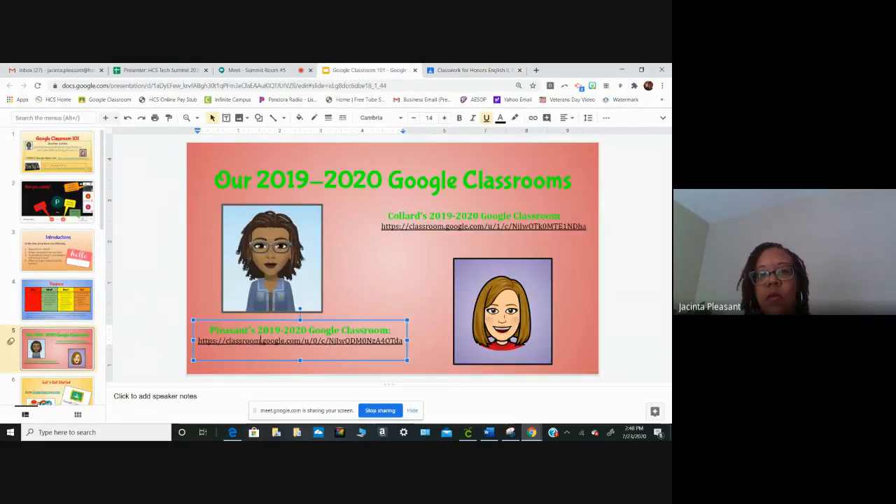
pyautogui.click(484, 226)
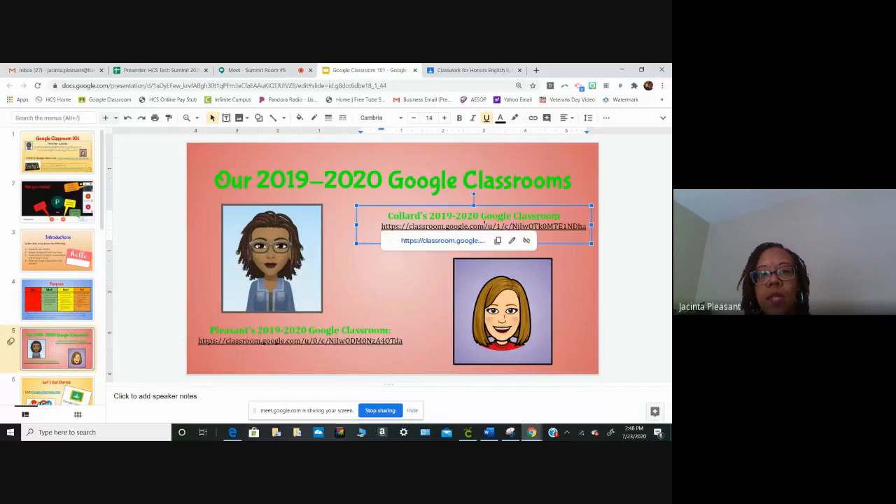
pyautogui.click(460, 245)
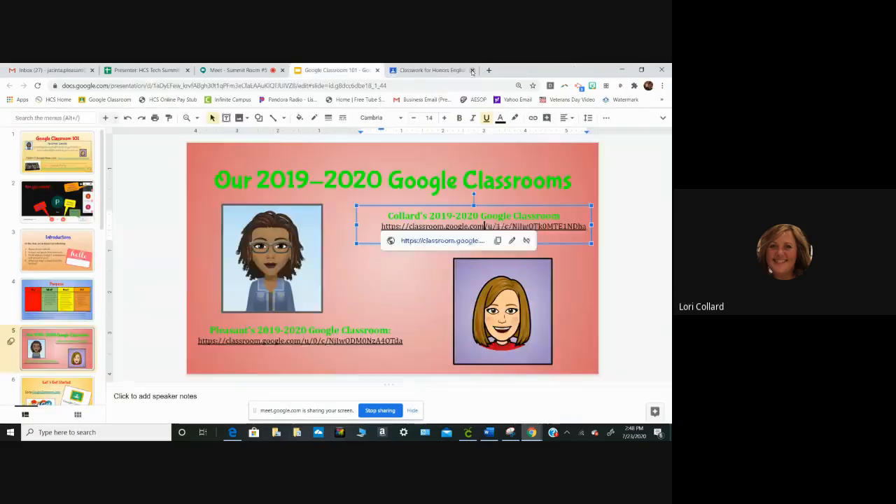
pyautogui.click(473, 71)
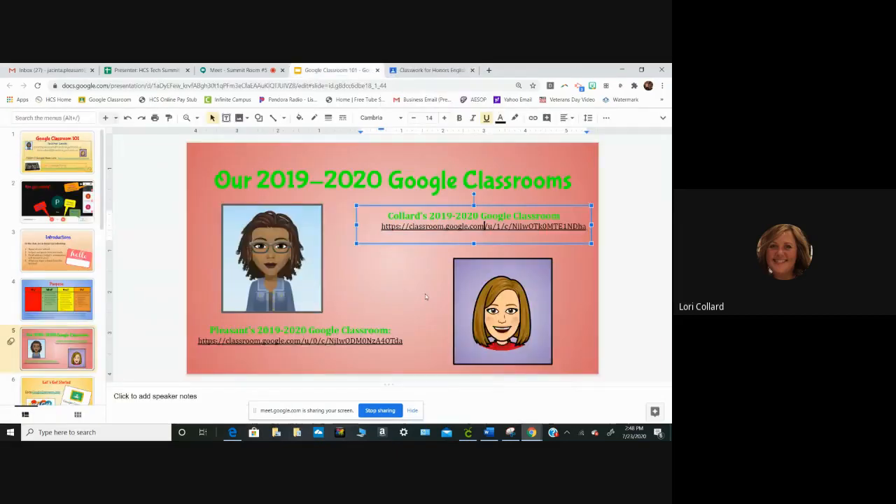
pyautogui.click(380, 412)
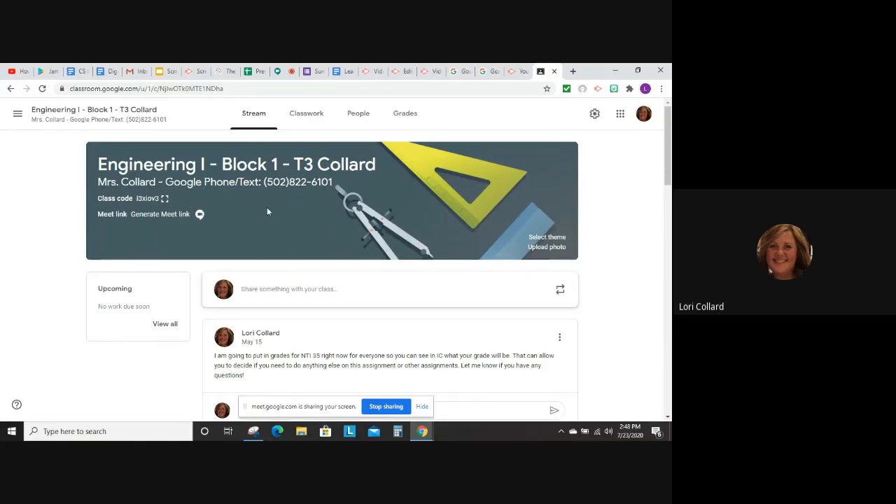
# - Open the Engineering I - Block 1 classwork and examine how assignments are grouped by topic, from Alternate Views & Tolerancing to Reverse Engineering
pyautogui.click(304, 114)
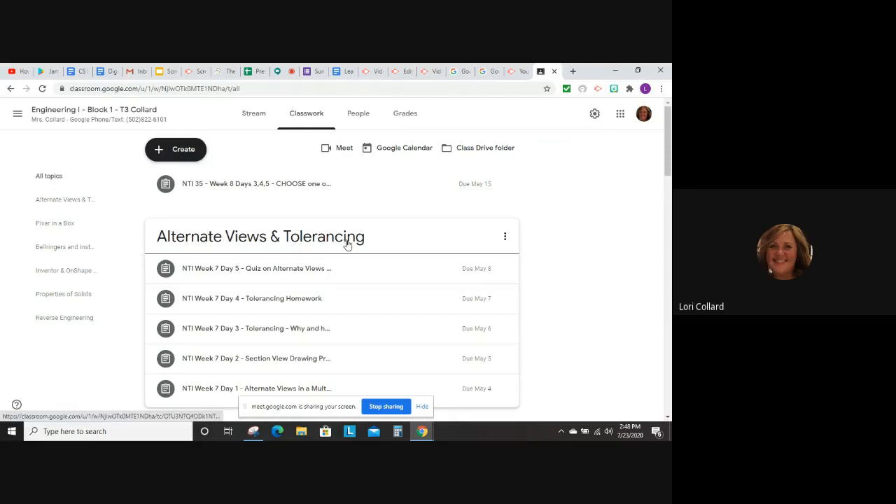
pyautogui.scroll(-1, 315, 244)
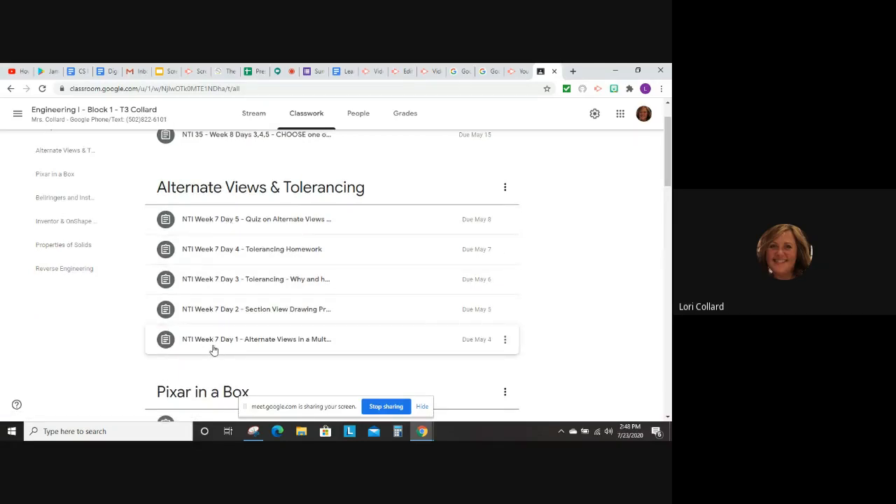
pyautogui.scroll(-2, 264, 329)
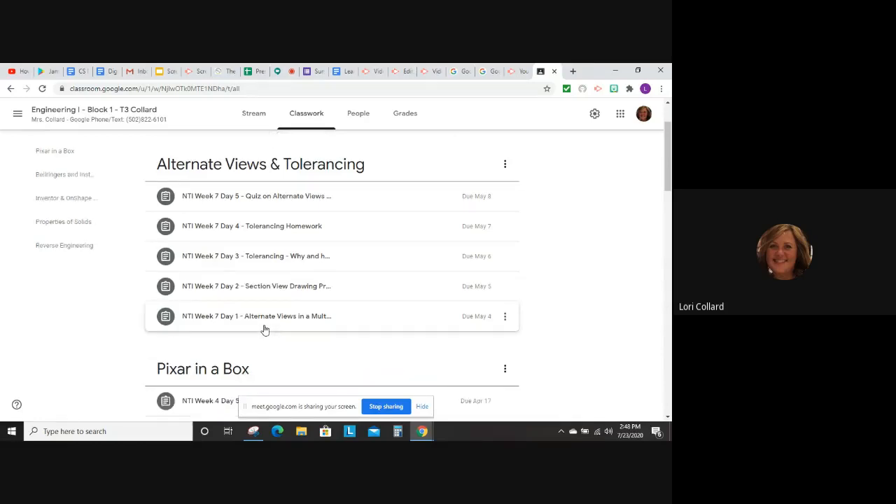
pyautogui.scroll(-2, 268, 320)
pyautogui.scroll(-1, 271, 322)
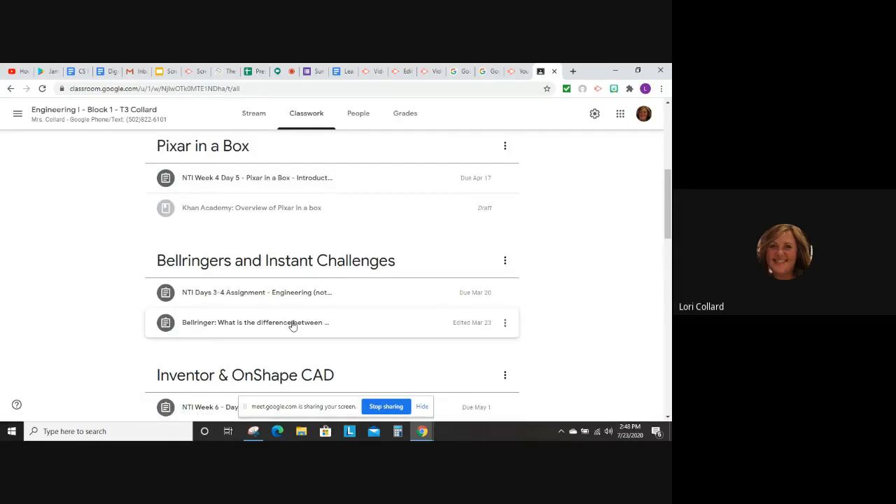
pyautogui.scroll(-3, 293, 326)
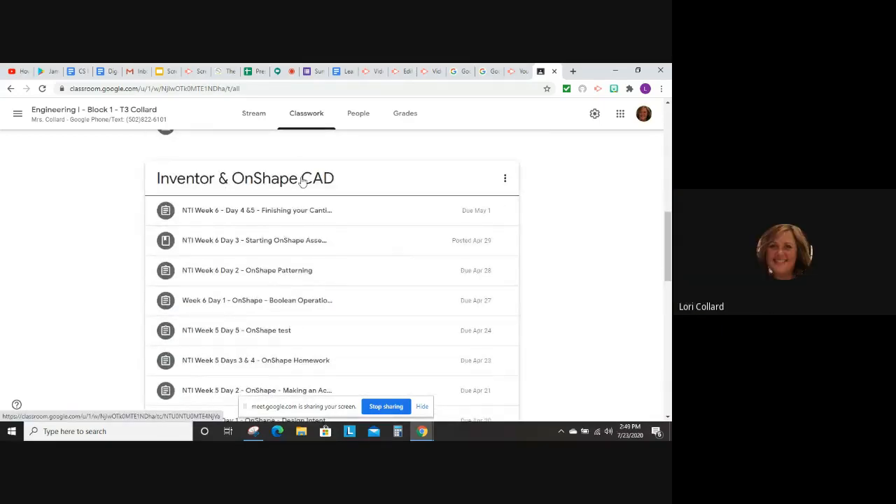
pyautogui.scroll(-3, 266, 252)
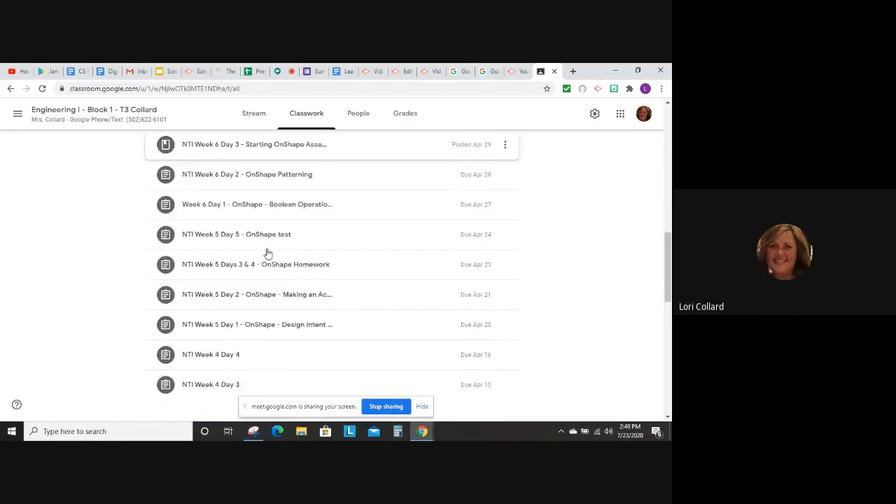
pyautogui.scroll(2, 267, 254)
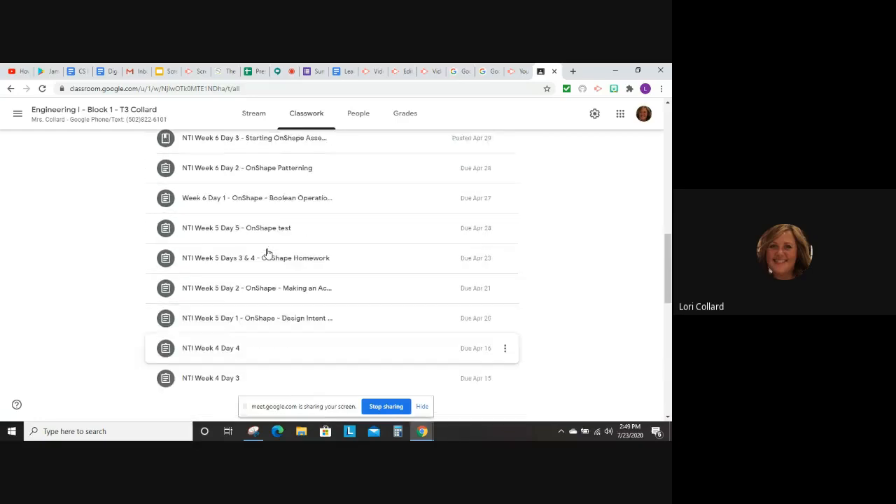
pyautogui.scroll(3, 267, 253)
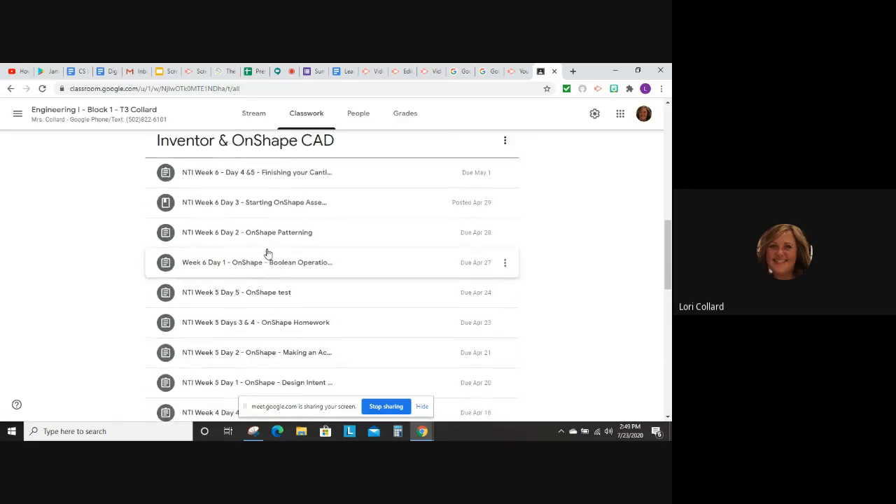
pyautogui.scroll(-8, 300, 300)
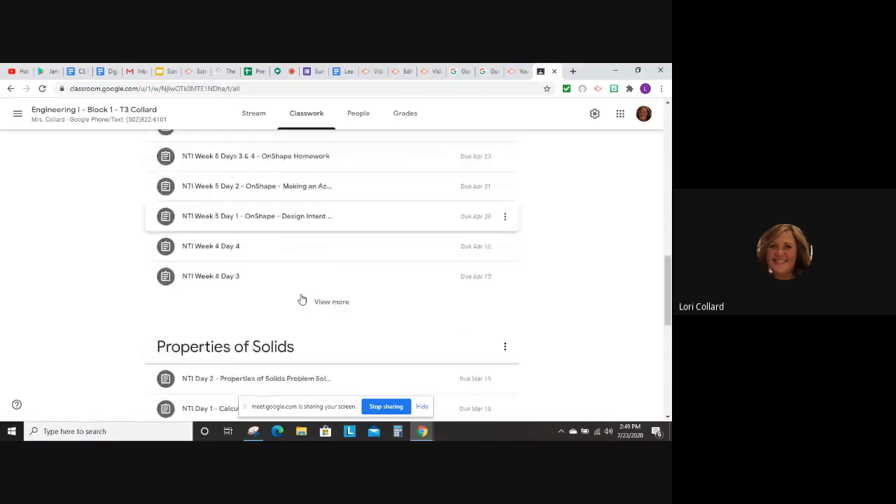
pyautogui.scroll(-4, 302, 299)
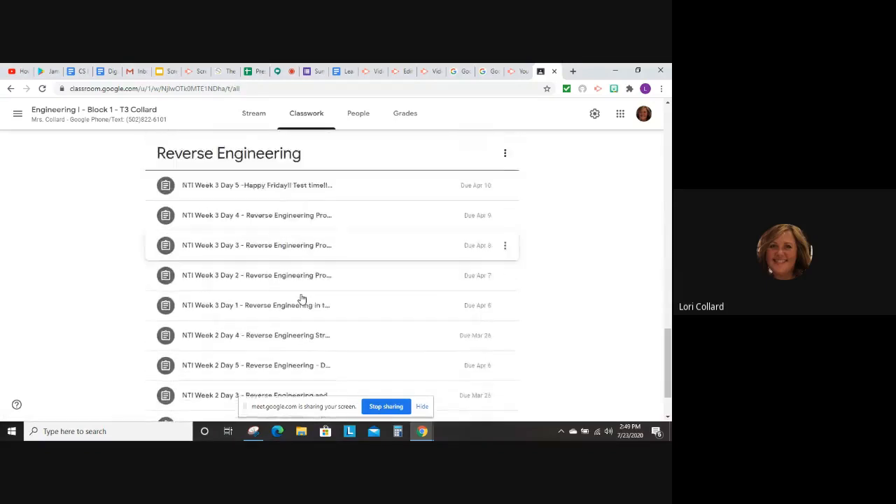
pyautogui.scroll(6, 301, 299)
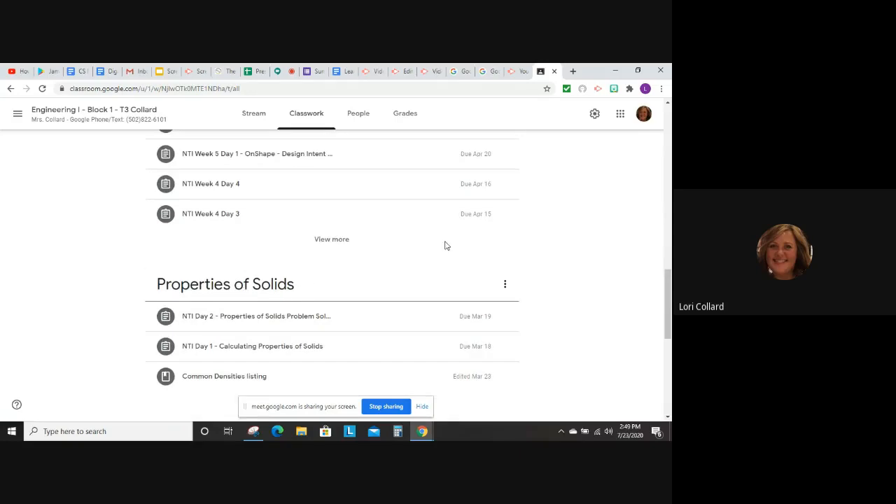
pyautogui.scroll(1, 308, 283)
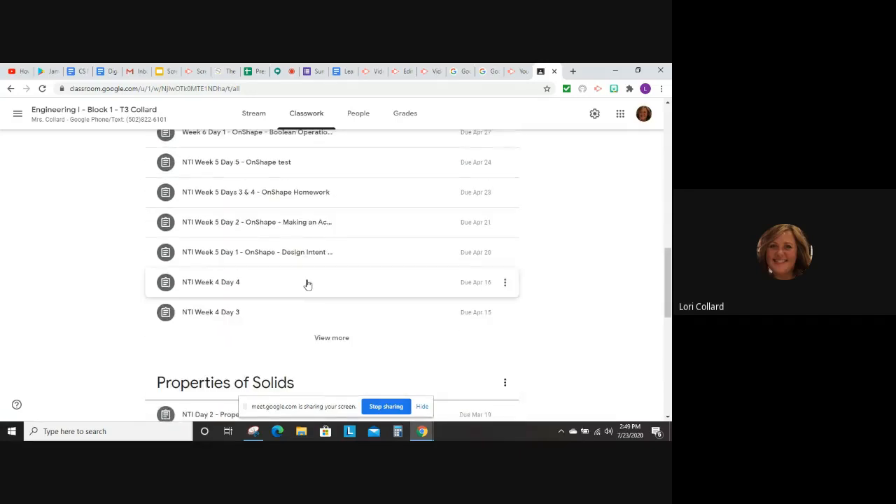
pyautogui.scroll(6, 307, 284)
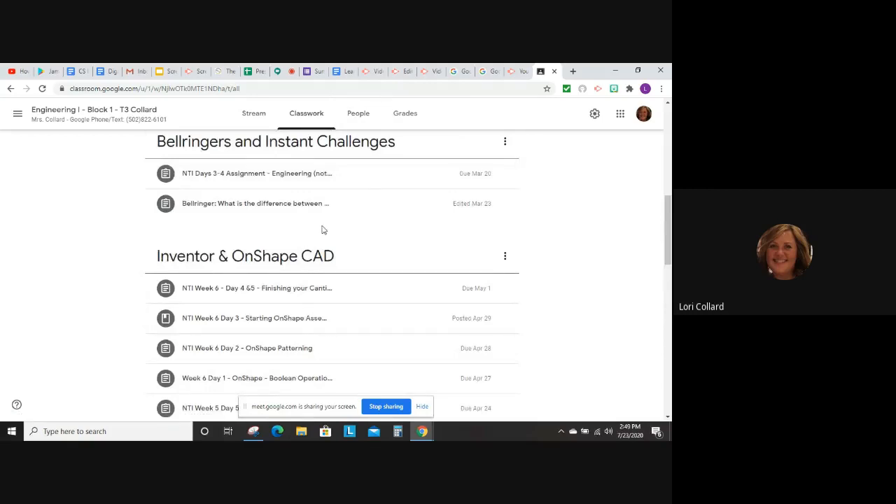
pyautogui.scroll(1, 323, 229)
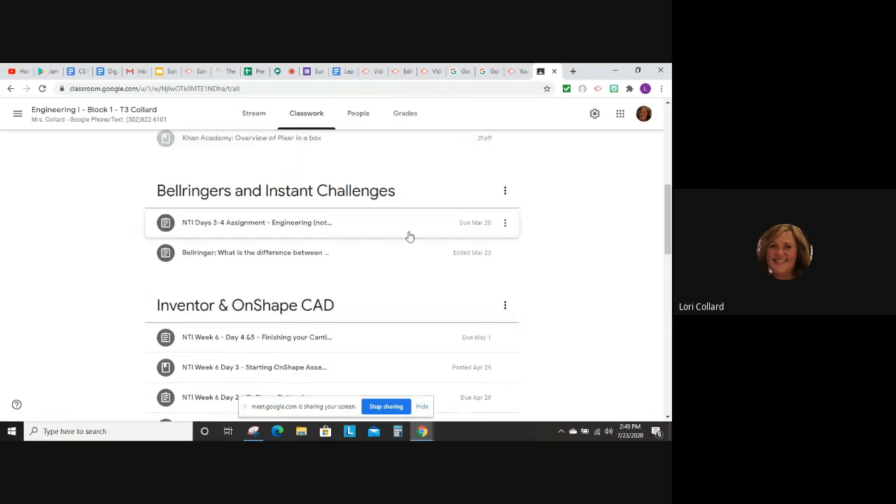
pyautogui.scroll(3, 409, 236)
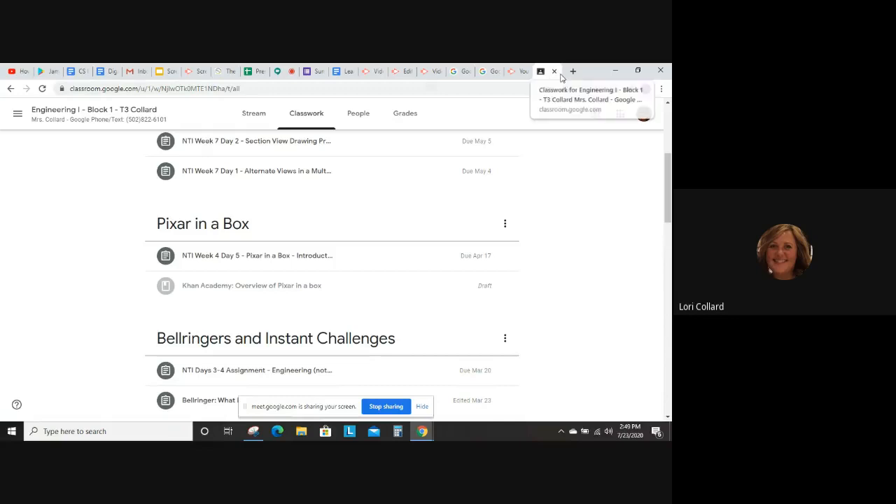
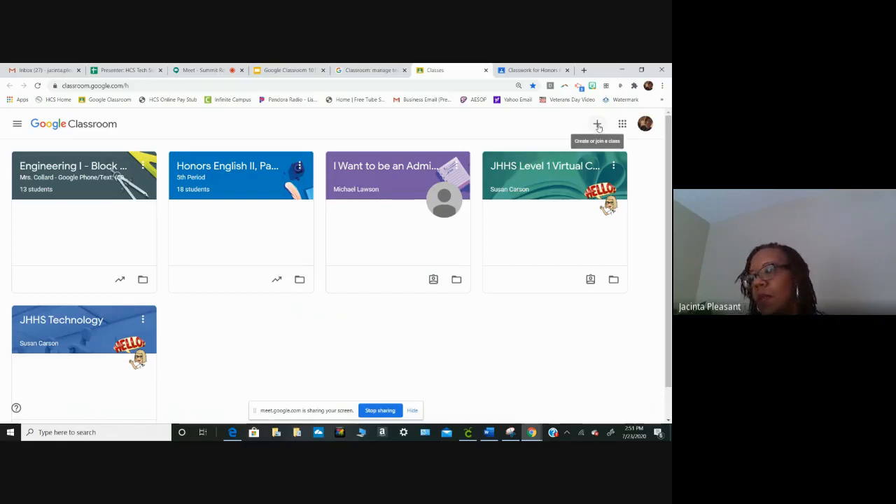
# - Start creating a new class and enter Google Classroom 101 as its class name
pyautogui.click(597, 125)
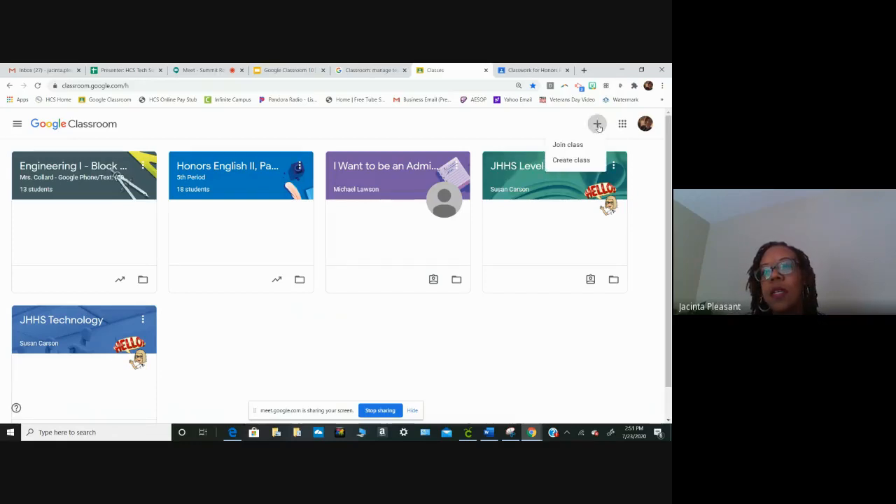
pyautogui.click(571, 160)
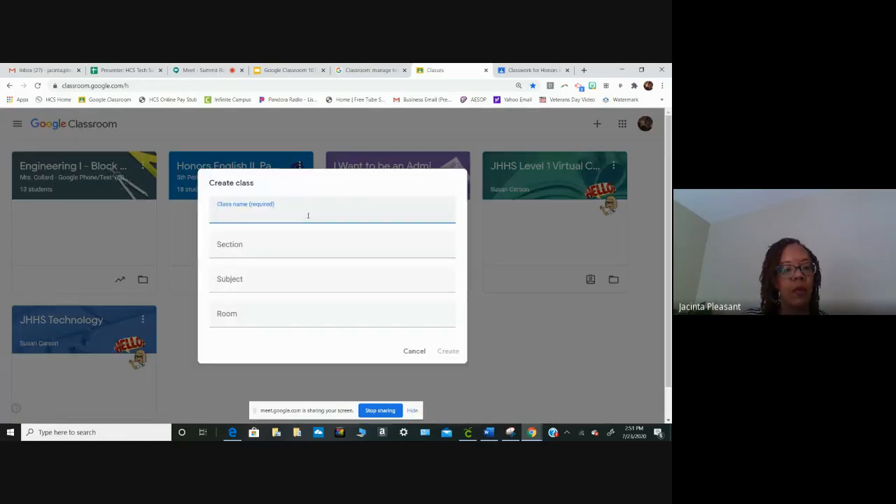
pyautogui.write('Goo')
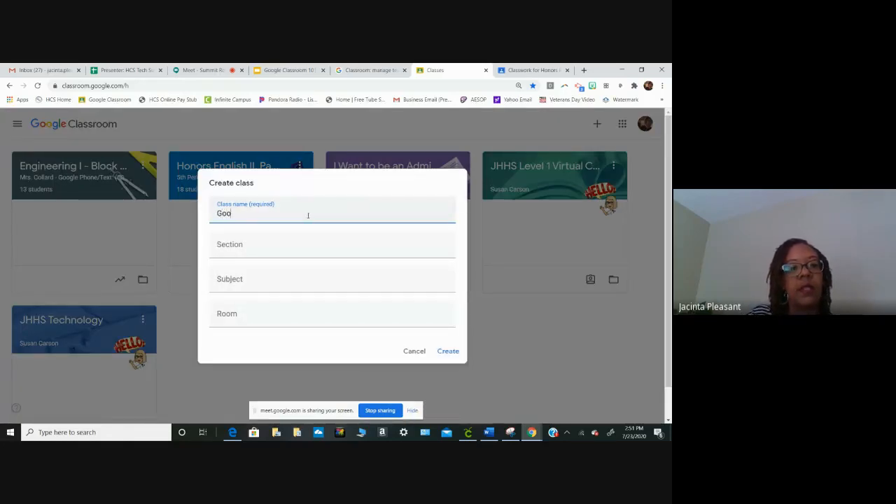
pyautogui.write('gle Cl')
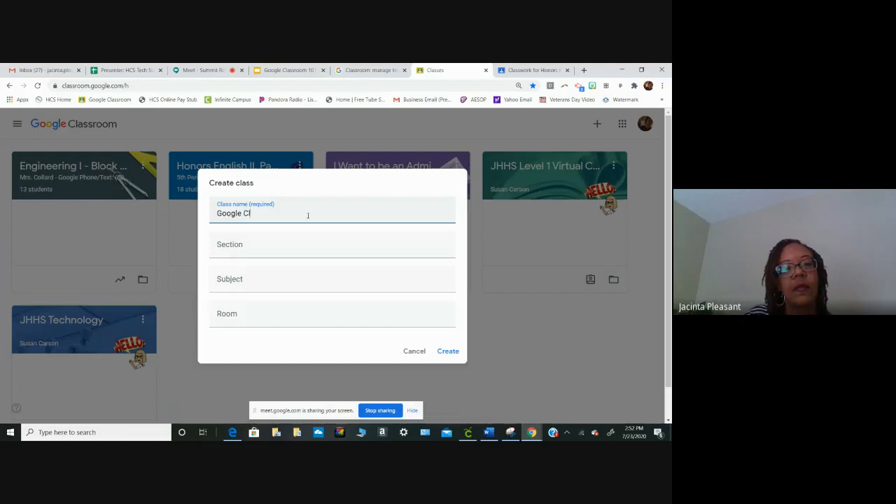
pyautogui.write('assroom')
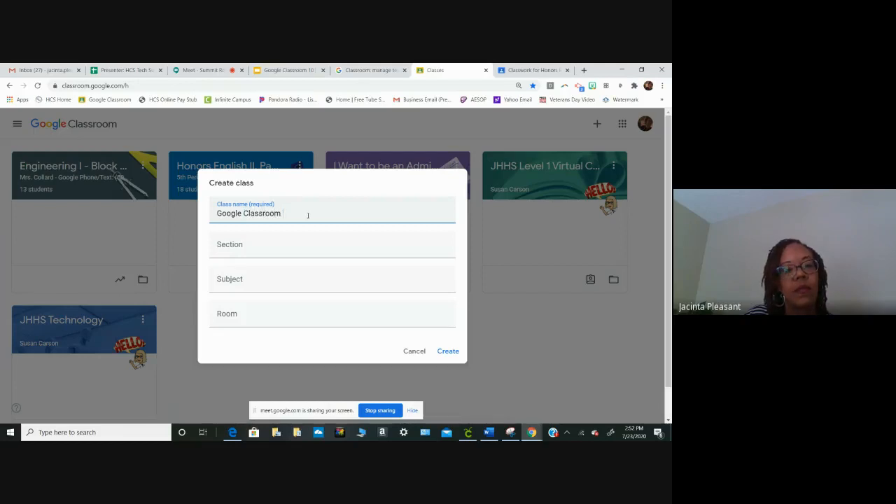
pyautogui.write(' 101')
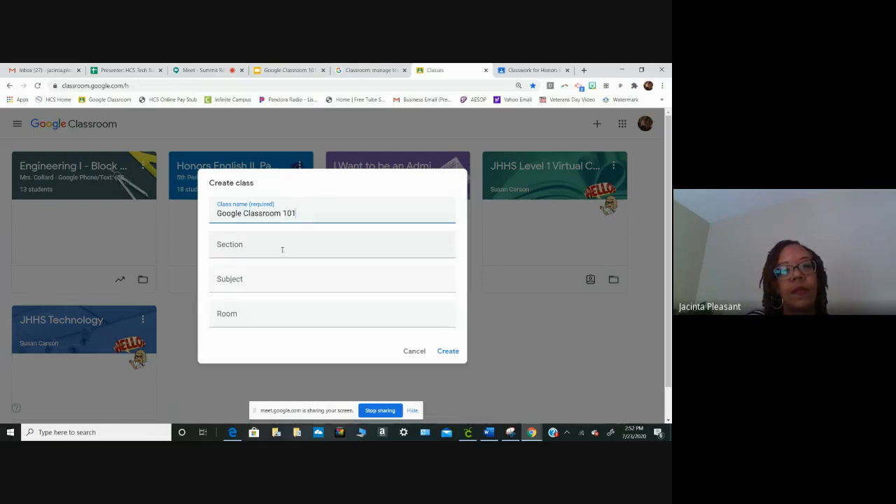
# - Shorten the class name to Google Classroom and enter 101 as the section
pyautogui.click(282, 249)
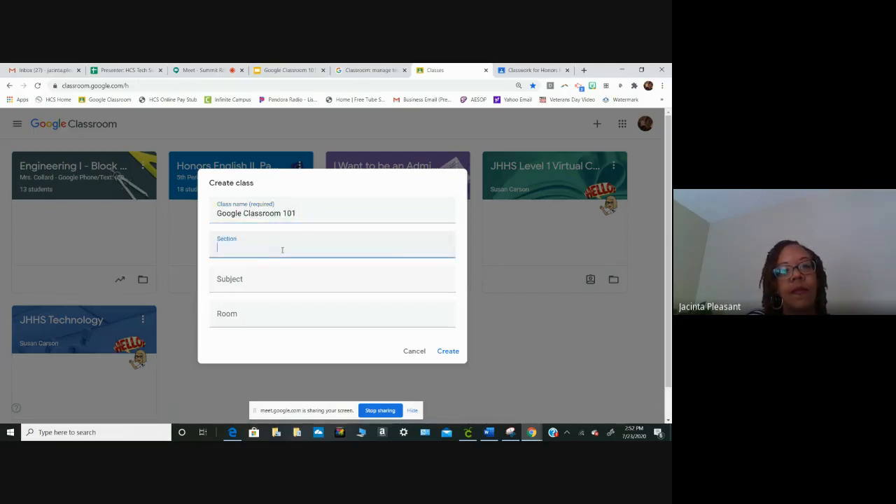
pyautogui.click(304, 219)
pyautogui.press('BackSpace')
pyautogui.press('BackSpace')
pyautogui.press('BackSpace')
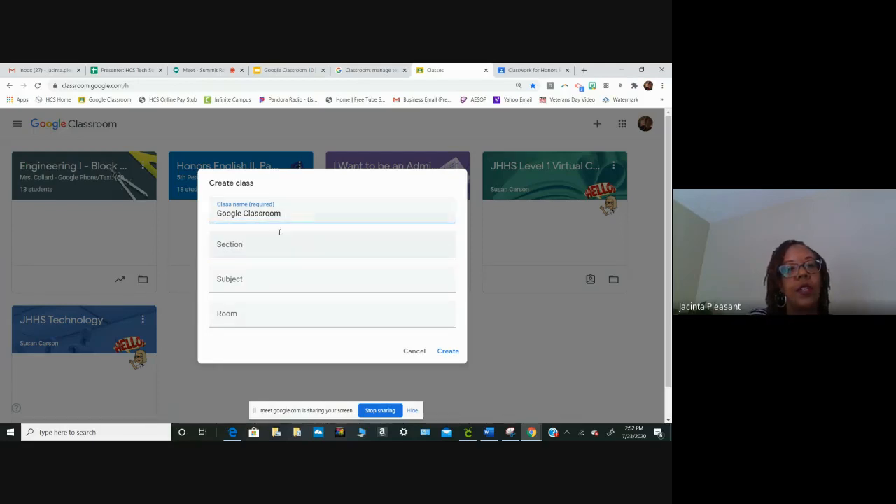
pyautogui.click(247, 244)
pyautogui.write('101')
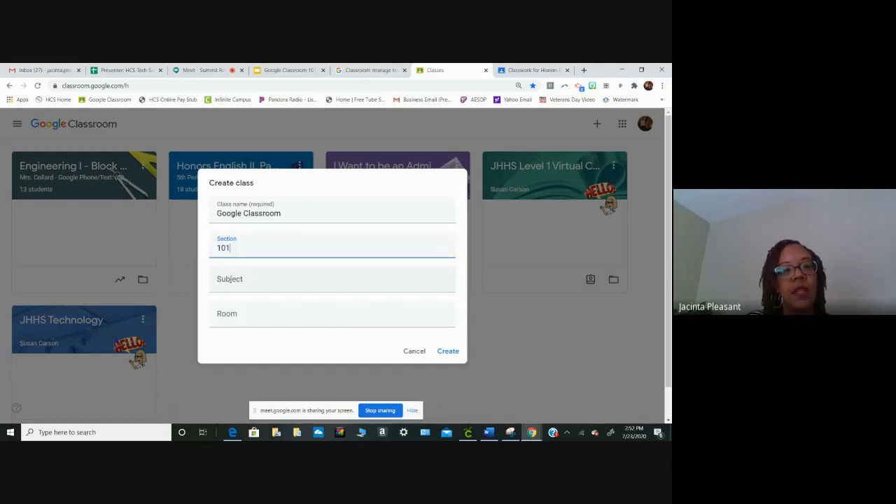
# - Set the new class's subject to English and its room to 225
pyautogui.click(230, 280)
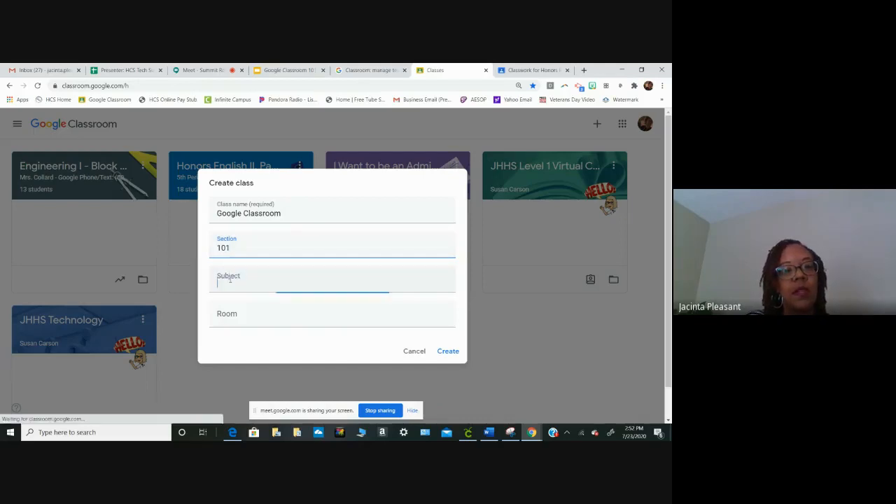
pyautogui.write('En')
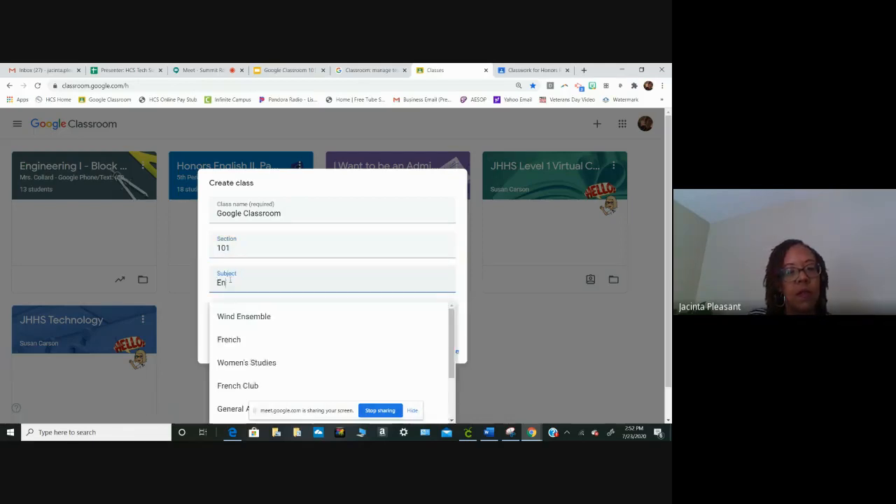
pyautogui.write('gllsh')
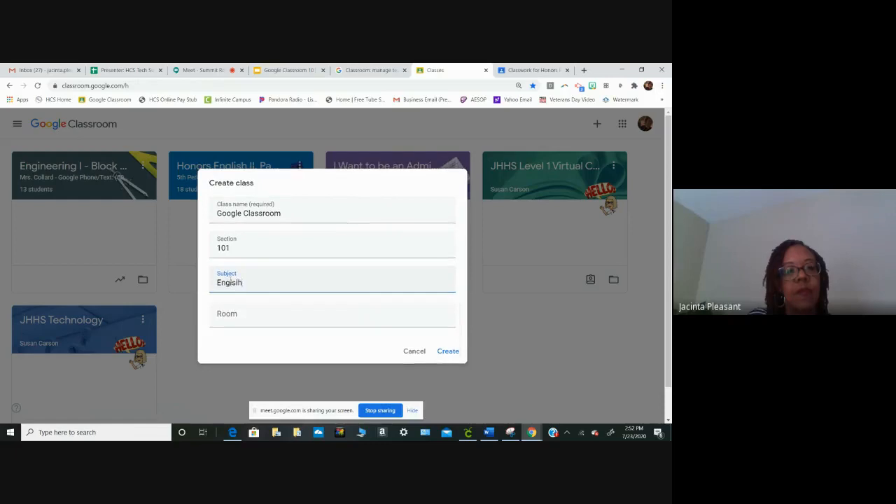
pyautogui.press('BackSpace')
pyautogui.press('BackSpace')
pyautogui.press('BackSpace')
pyautogui.press('BackSpace')
pyautogui.write('lish')
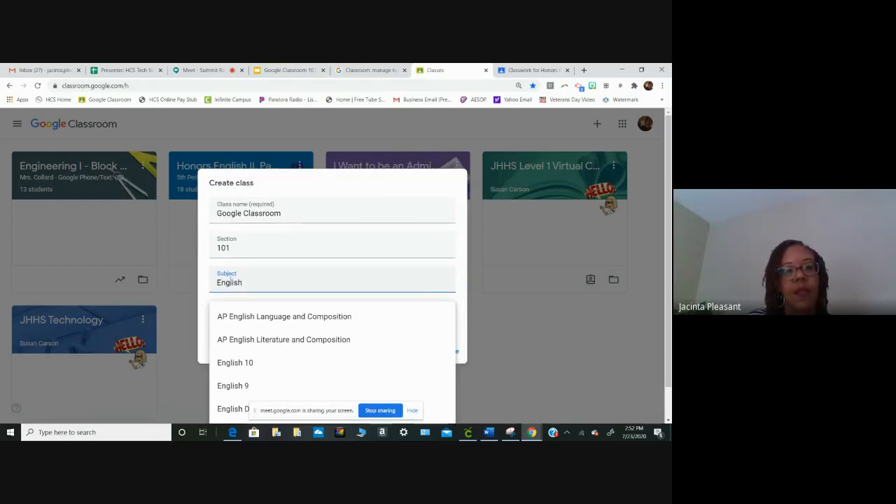
pyautogui.press('Return')
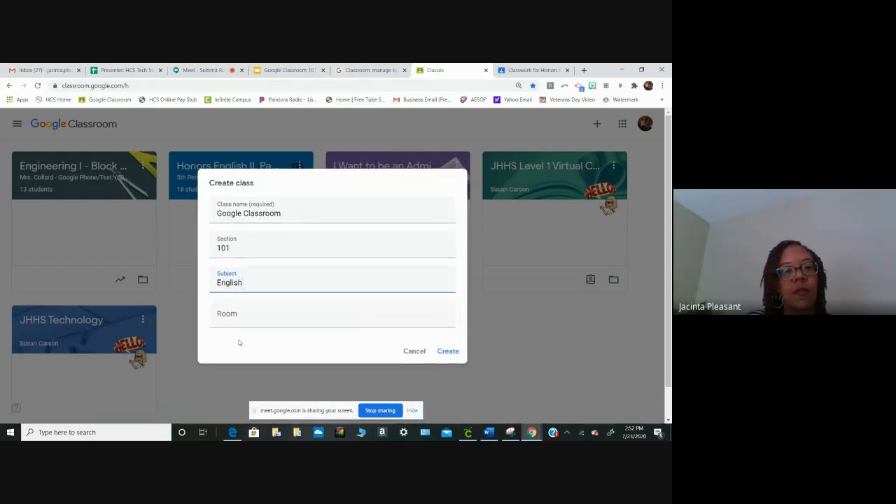
pyautogui.click(232, 319)
pyautogui.write('225')
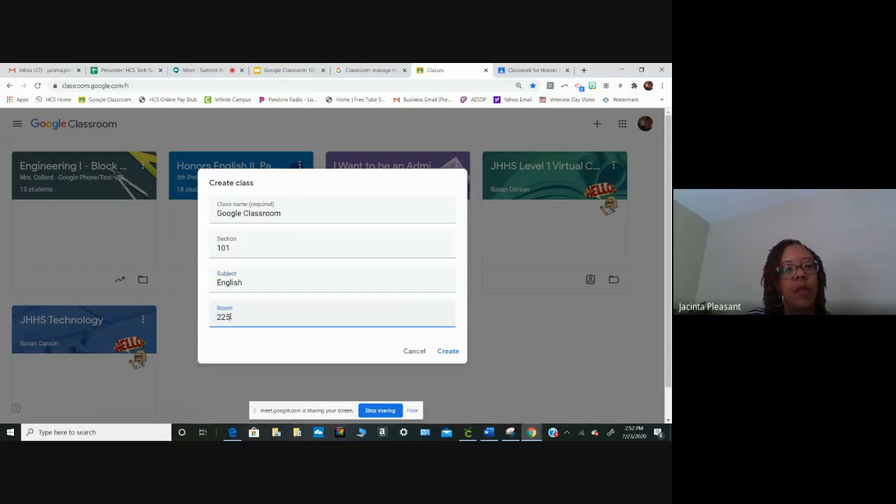
# - Replace the section with the teacher's title and surname, and create the class under the name Google Classroom 101
pyautogui.click(254, 248)
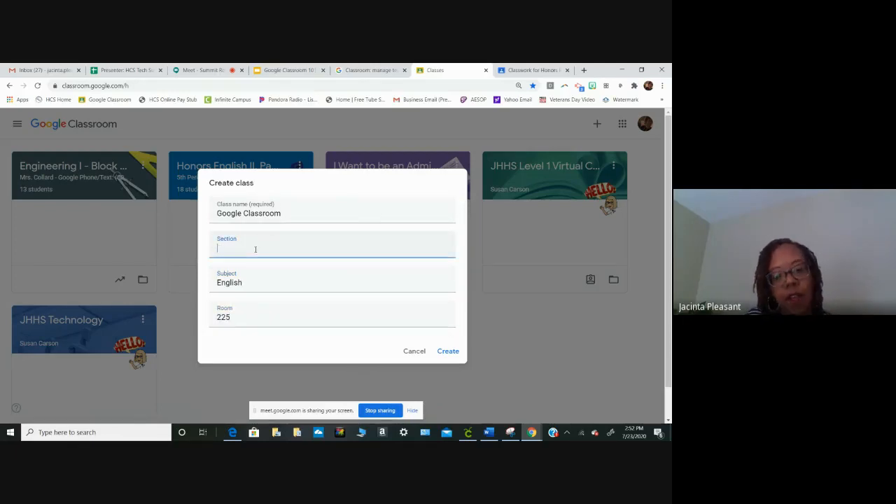
pyautogui.write('Mrs. Pleasant')
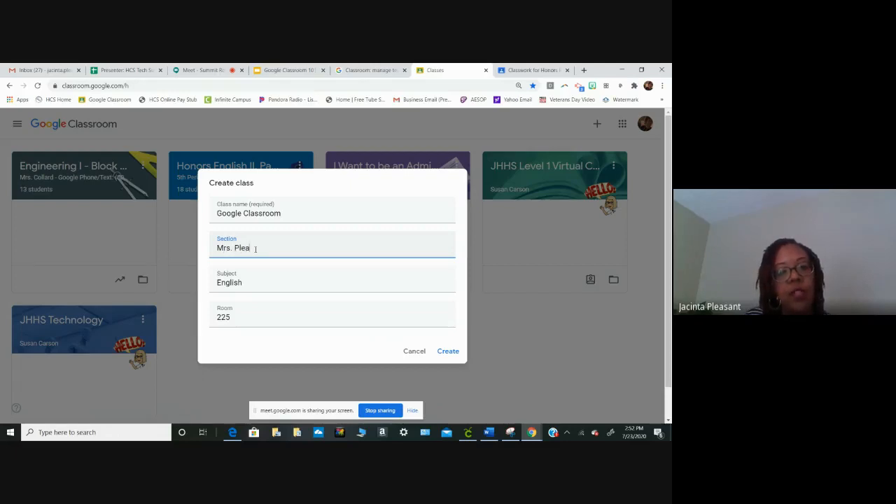
pyautogui.click(292, 215)
pyautogui.write('101')
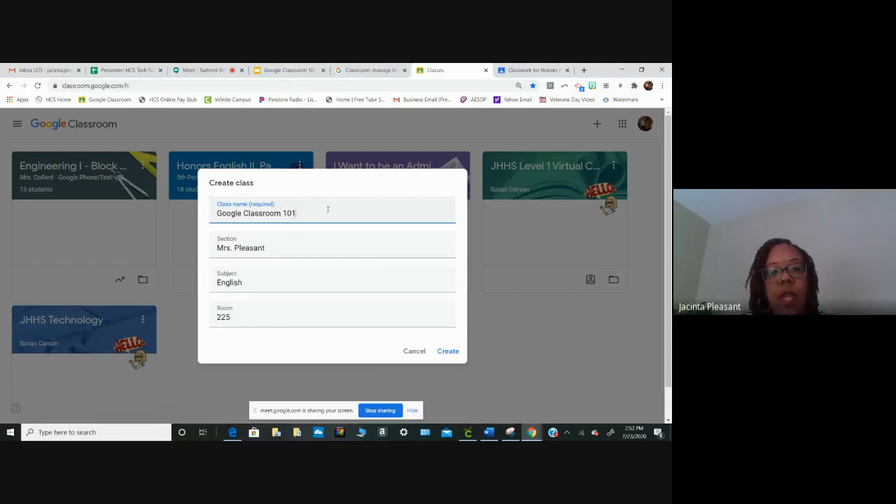
pyautogui.click(449, 352)
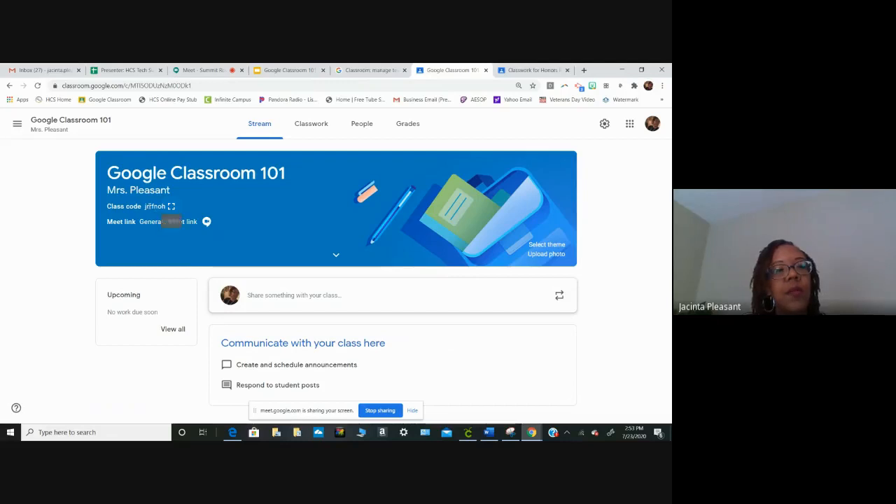
# - Generate a Meet link for the class and save it as visible to students
pyautogui.click(153, 222)
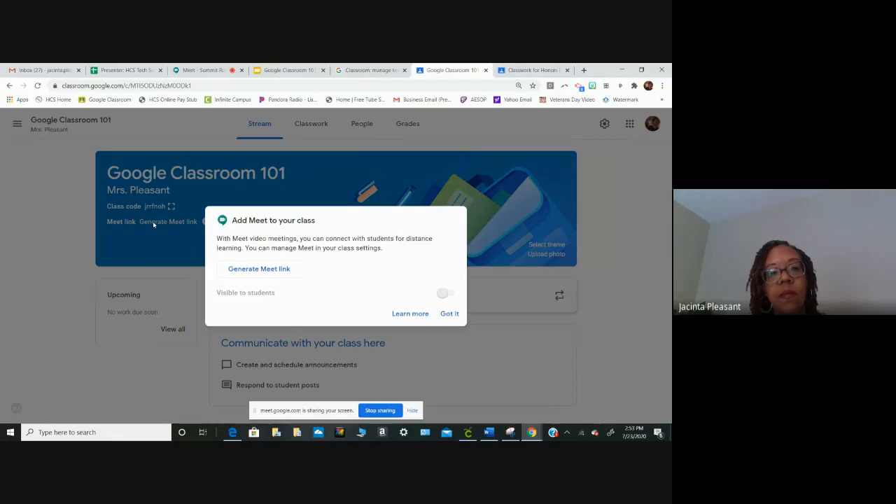
pyautogui.click(260, 271)
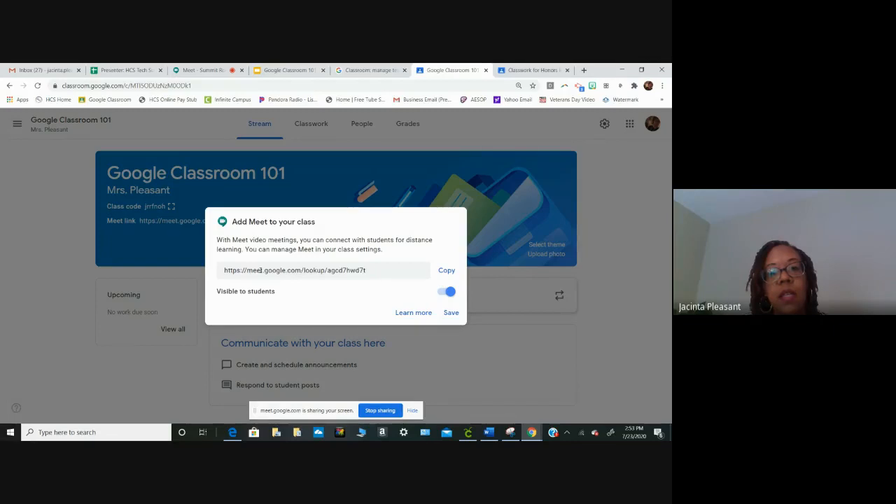
pyautogui.click(451, 314)
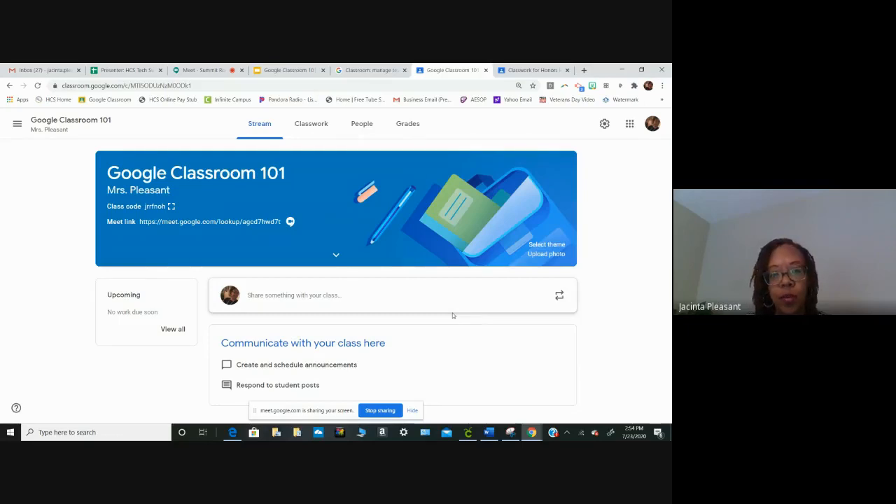
# - Apply the General gallery theme with medals and a diploma to the class, and check its subject and room details
pyautogui.click(547, 245)
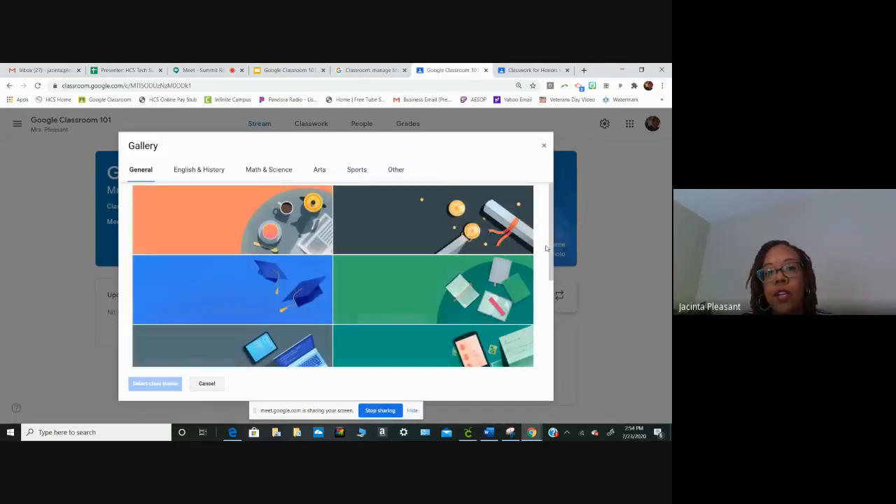
pyautogui.click(433, 230)
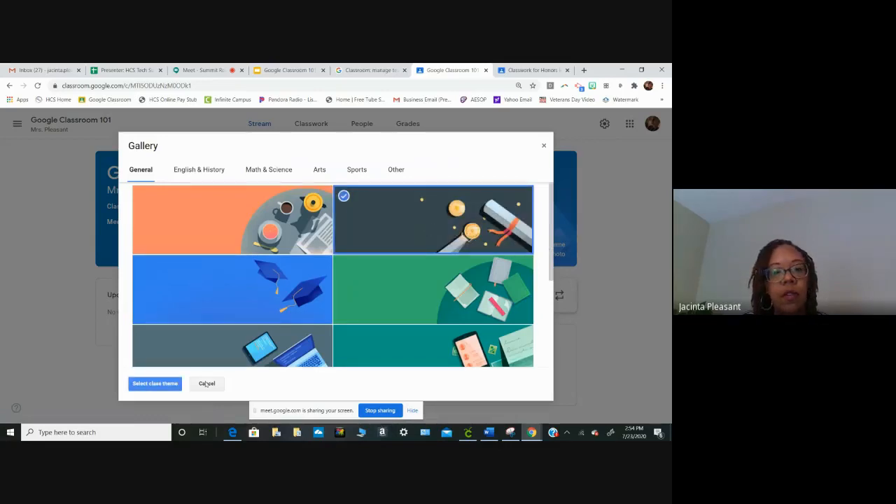
pyautogui.click(155, 383)
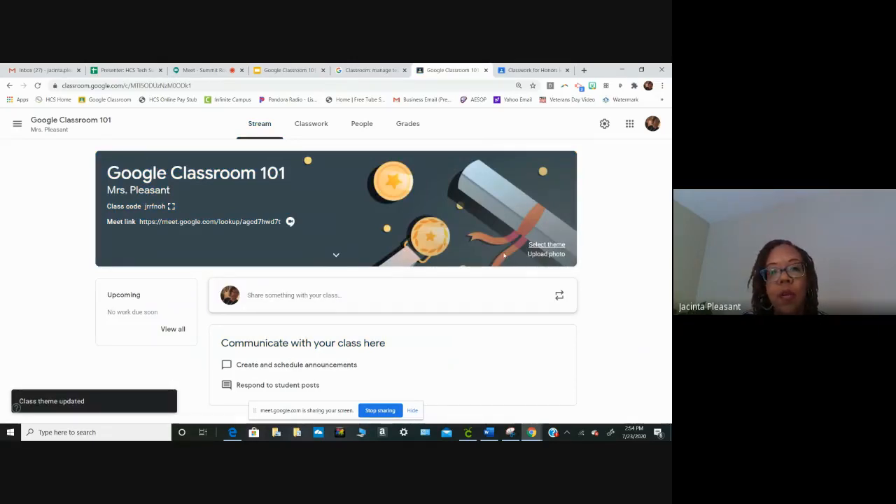
pyautogui.click(336, 257)
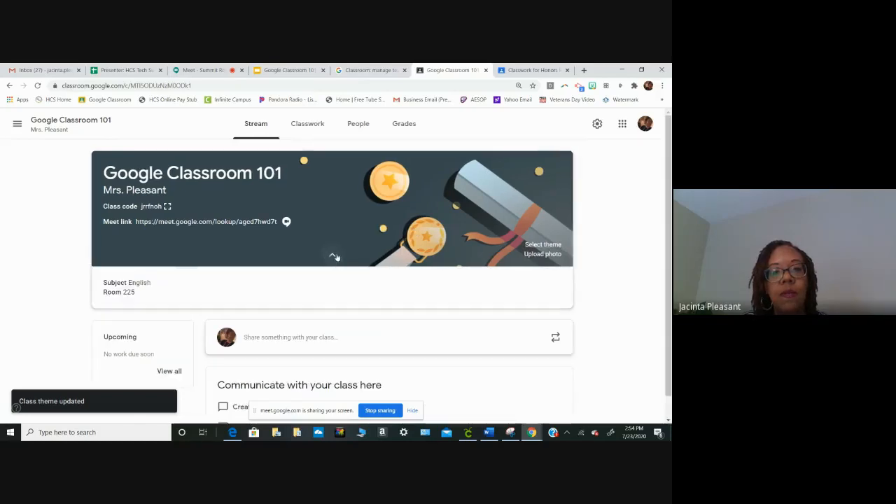
pyautogui.click(332, 258)
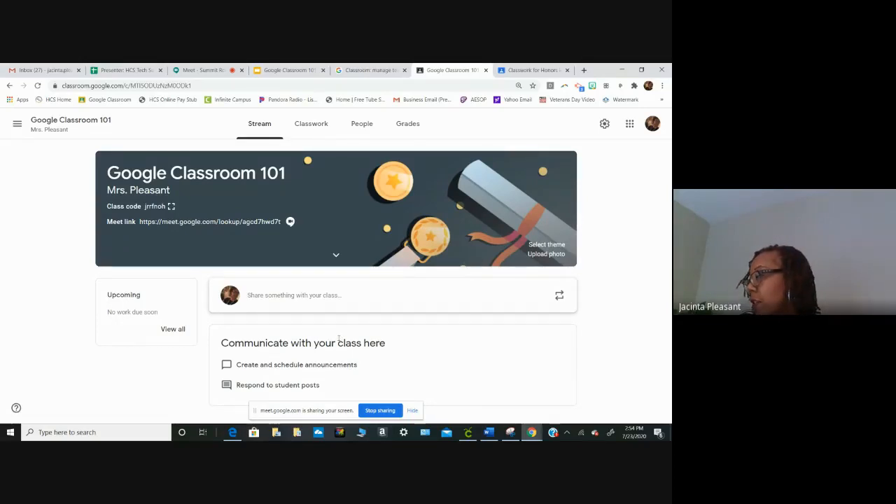
# - Start a Stream announcement for all students with the text "Welcome to our class!"
pyautogui.click(302, 296)
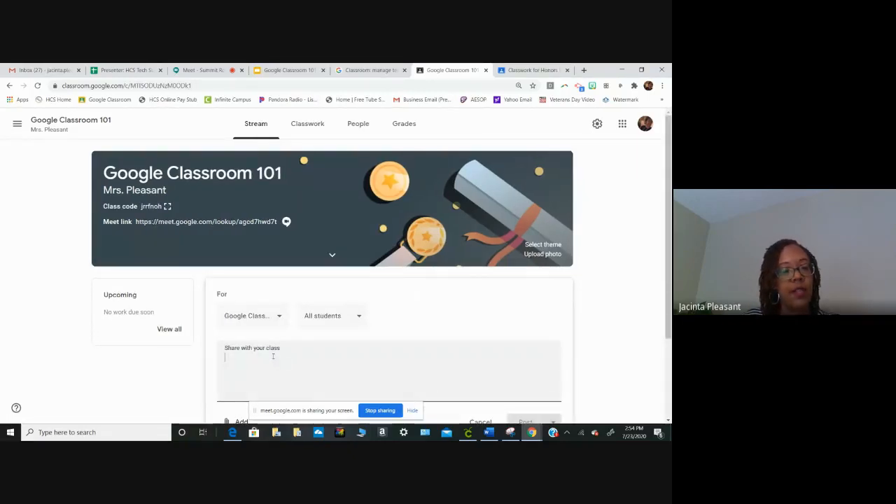
pyautogui.write('Welc')
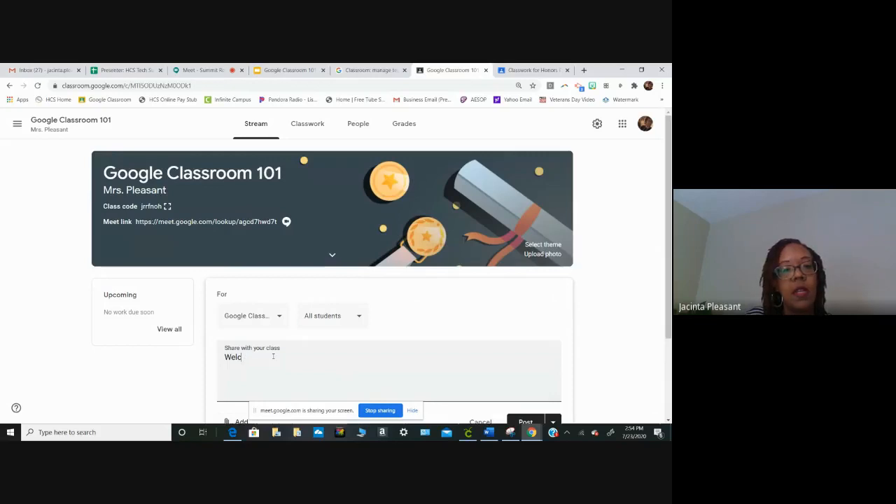
pyautogui.write('ome to our')
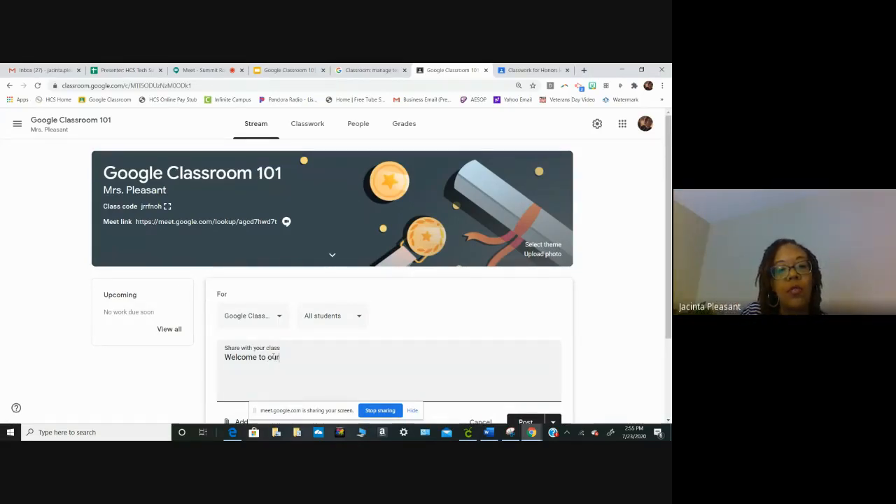
pyautogui.write('class!')
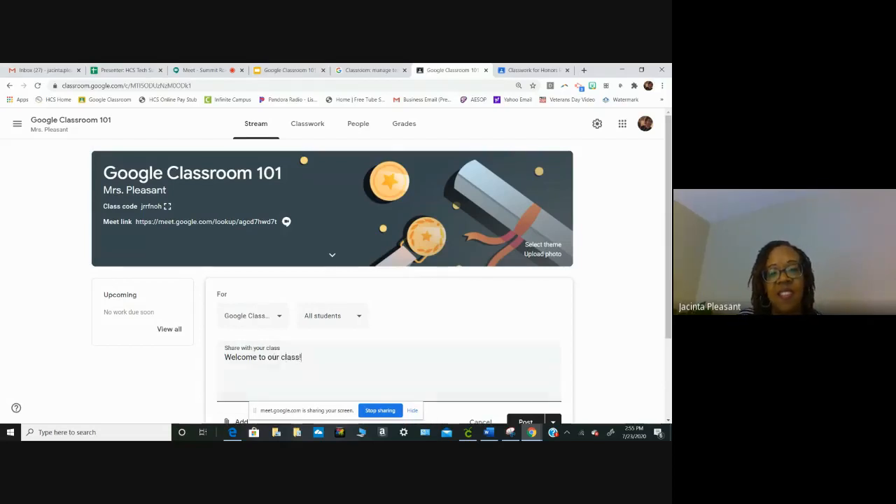
# - Hide the screen-sharing notice and look over the list of classes the announcement can be shared with
pyautogui.click(412, 411)
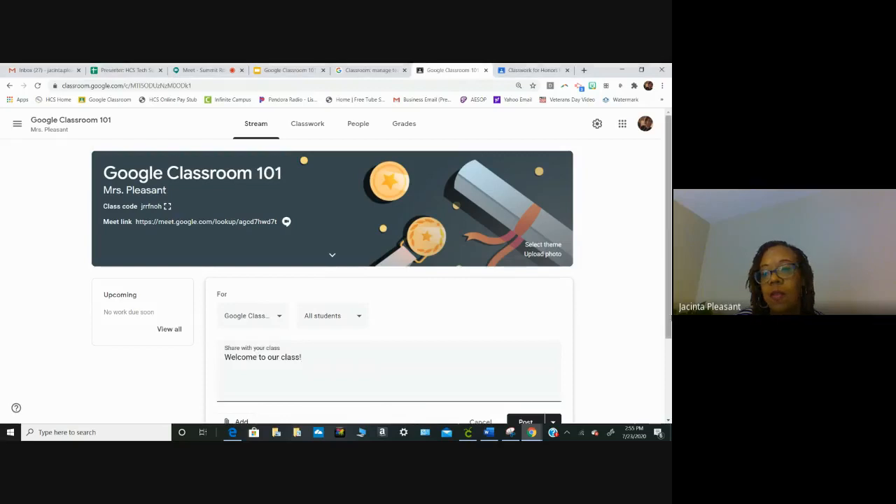
pyautogui.moveTo(670, 289); pyautogui.dragTo(670, 368)
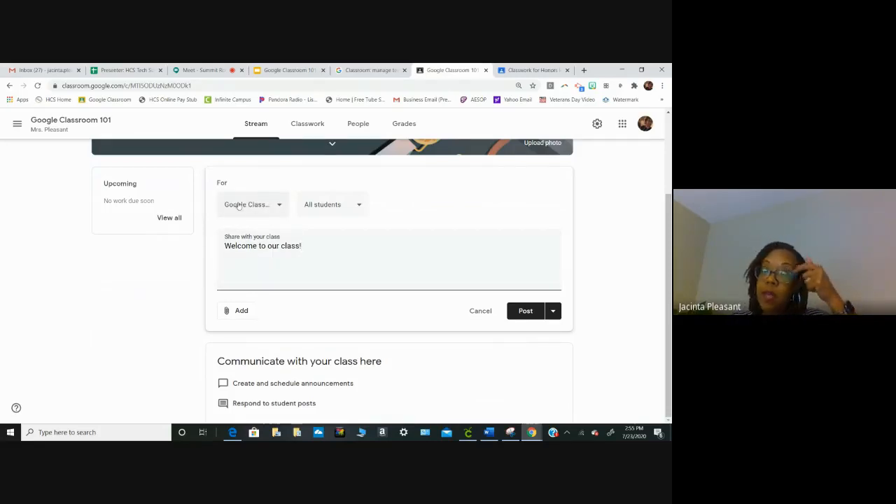
pyautogui.click(280, 206)
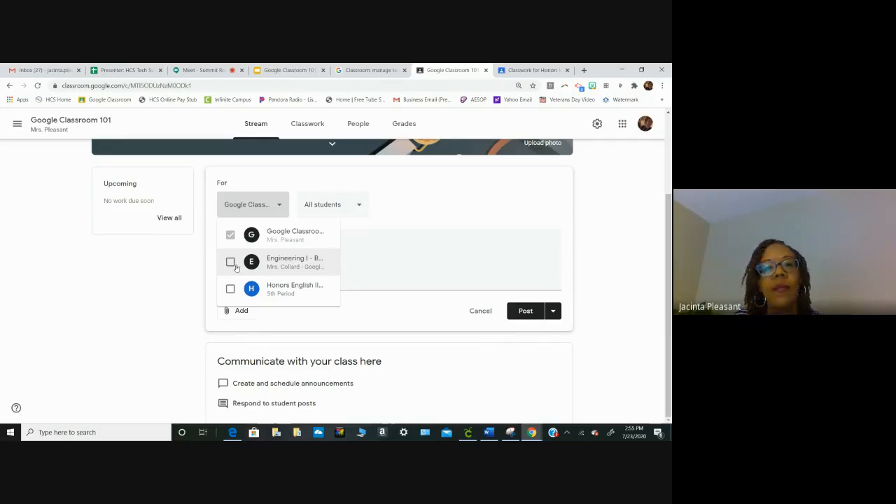
pyautogui.click(406, 205)
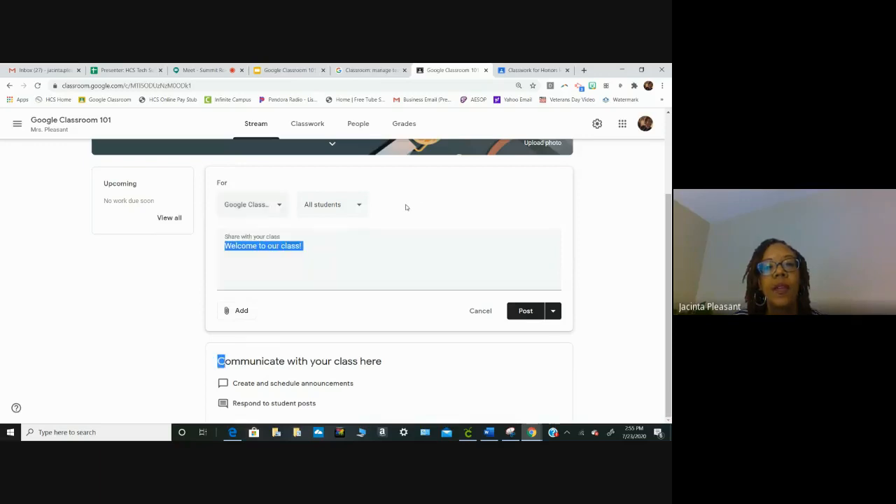
# - Check the student recipient options for the welcome announcement and post it to the class Stream
pyautogui.click(360, 205)
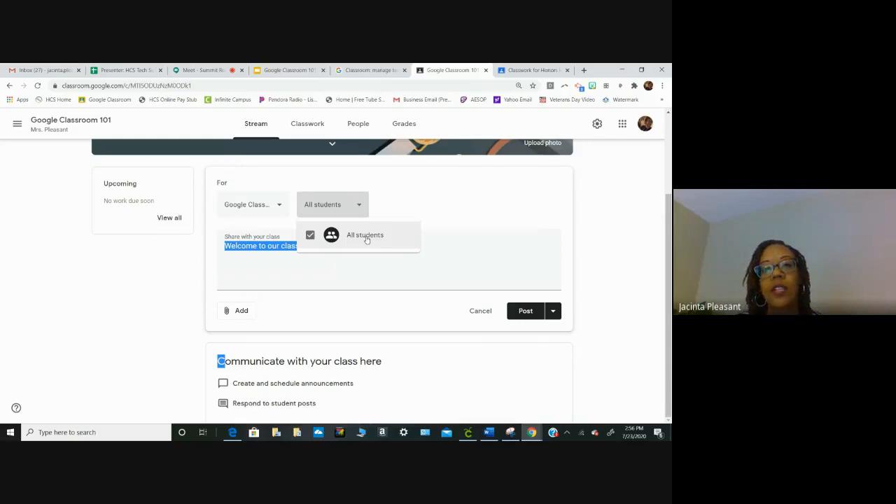
pyautogui.click(365, 180)
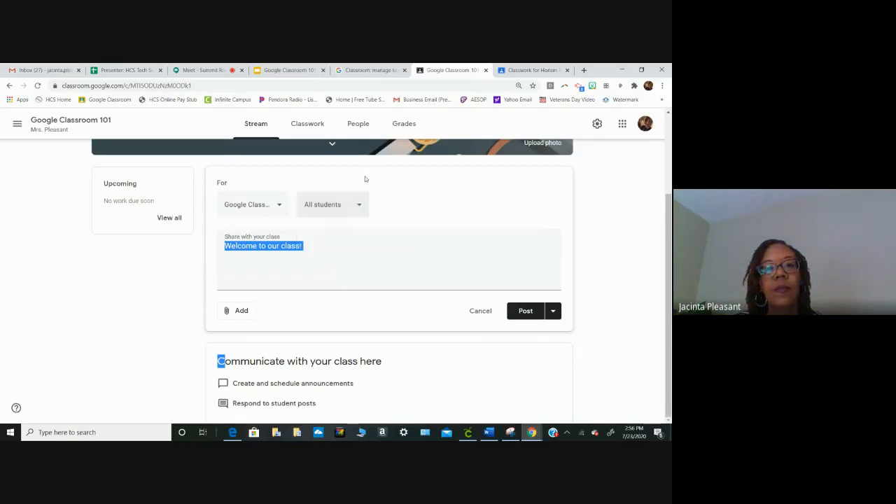
pyautogui.click(533, 312)
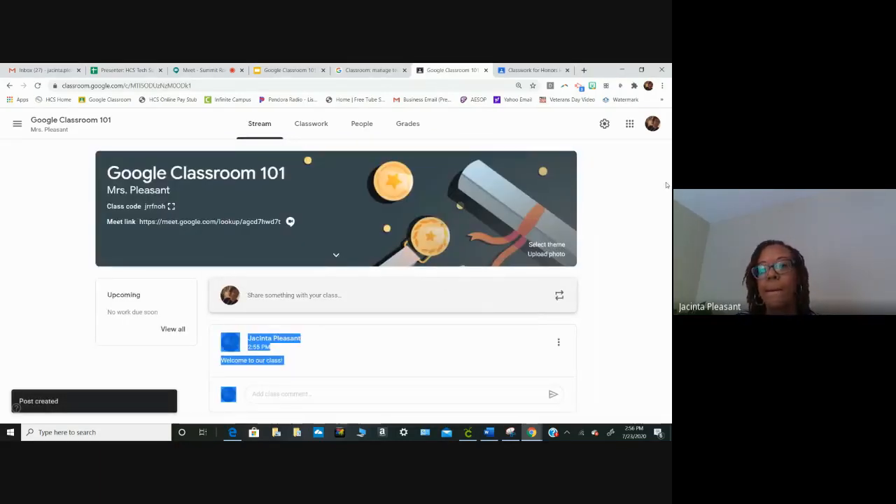
pyautogui.click(360, 363)
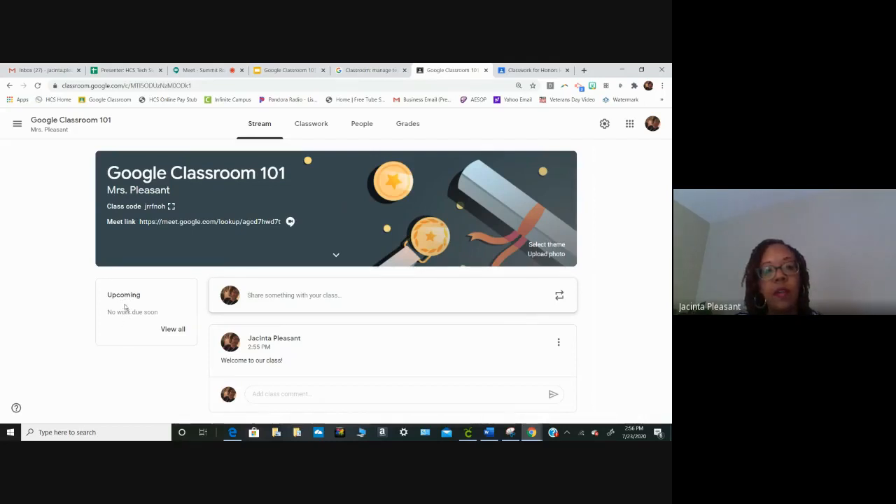
# - View the class's to-do review list and its Classwork page, and return to the Stream
pyautogui.click(171, 330)
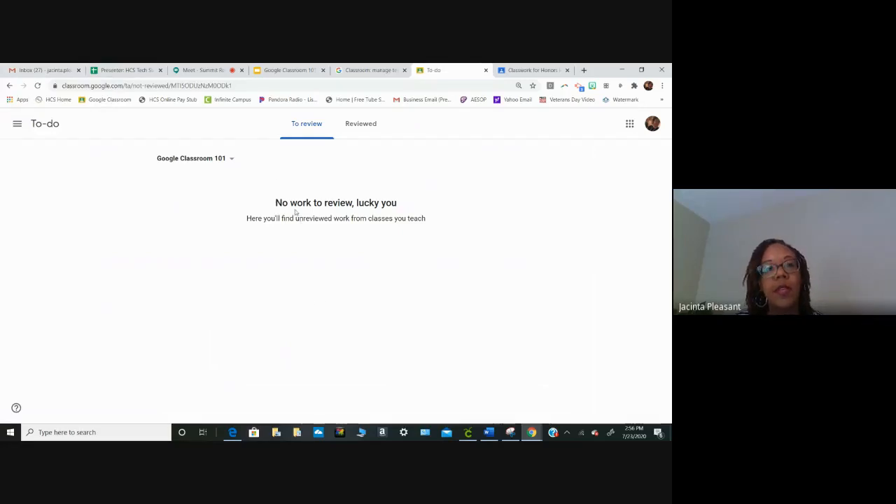
pyautogui.click(9, 85)
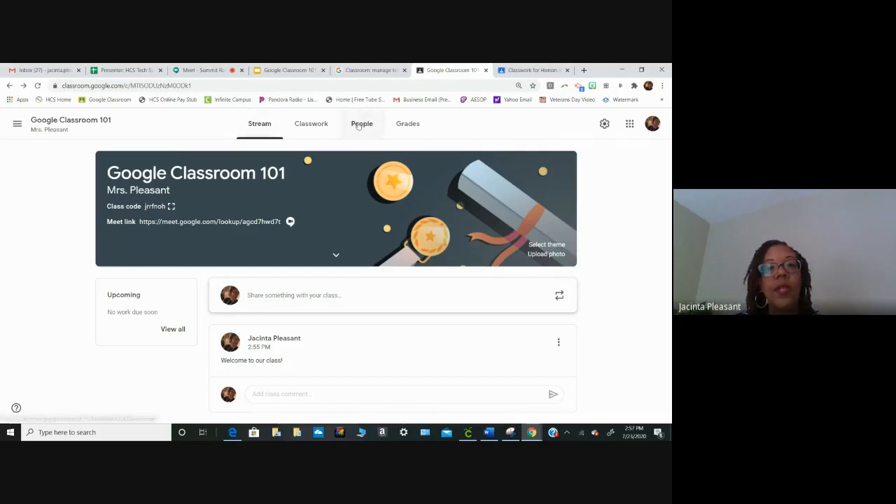
pyautogui.click(316, 124)
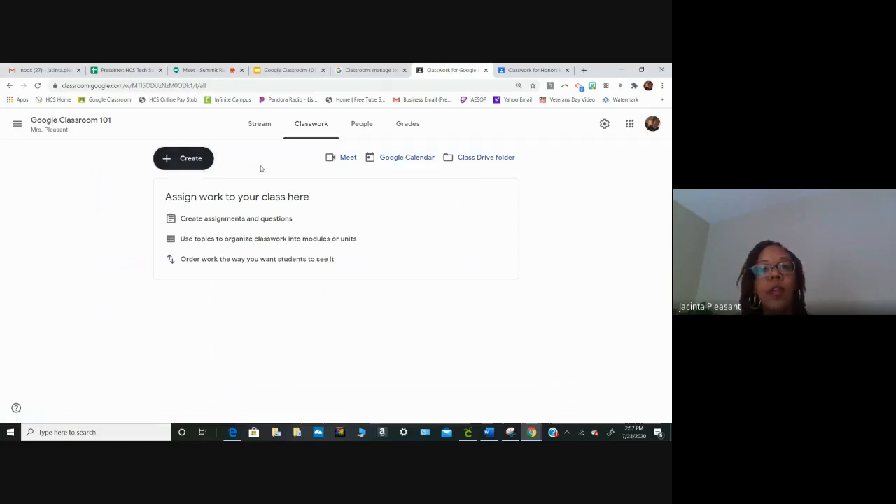
pyautogui.click(265, 126)
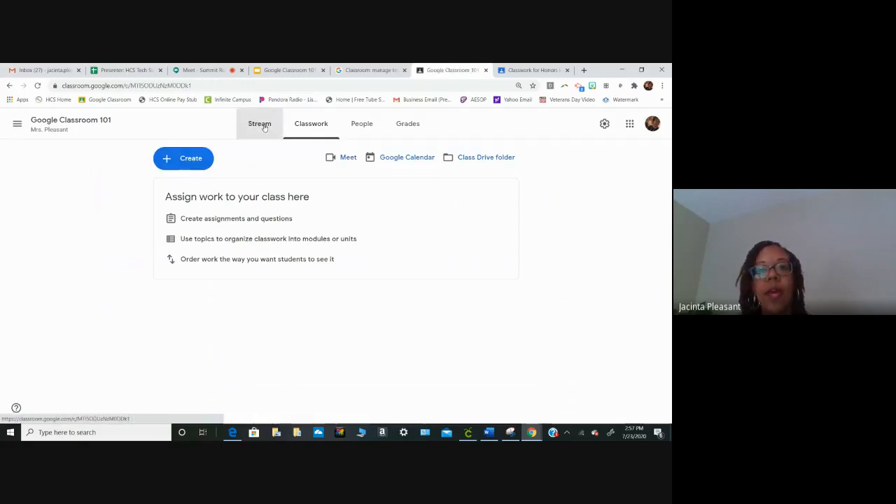
# - Open the class settings and review the options for who can post and comment on the Stream
pyautogui.click(605, 124)
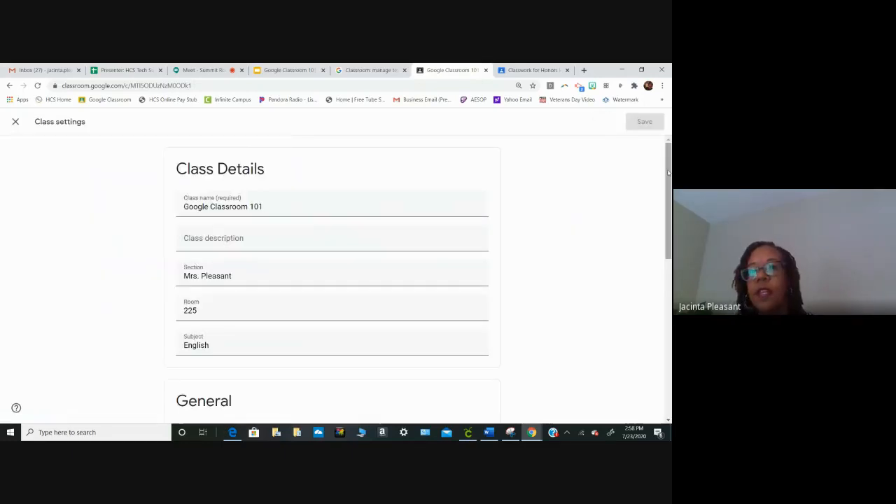
pyautogui.moveTo(669, 173); pyautogui.dragTo(670, 286)
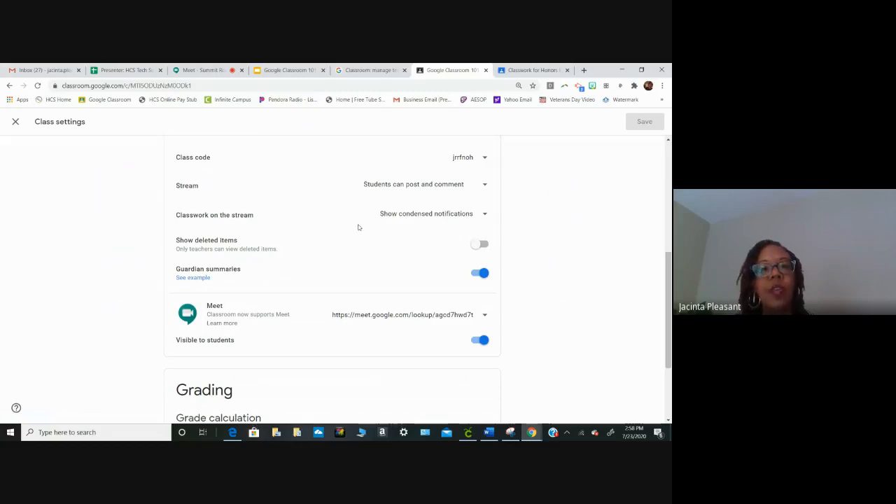
pyautogui.click(485, 186)
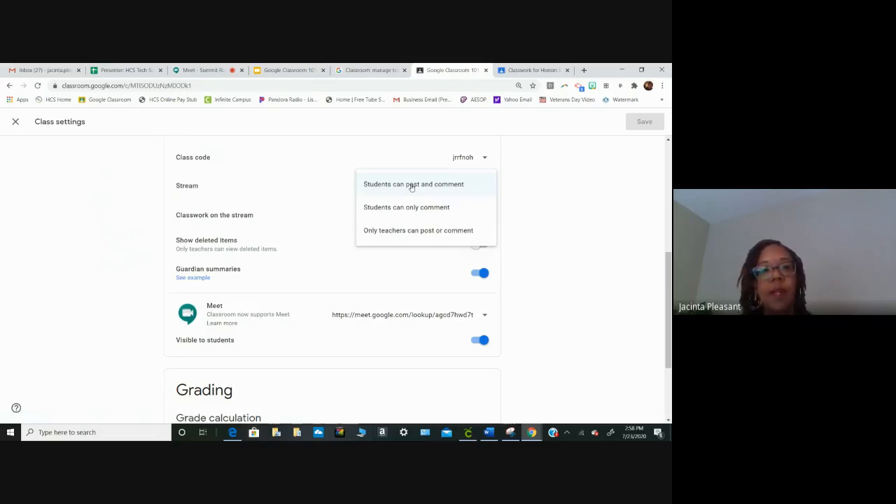
pyautogui.click(243, 222)
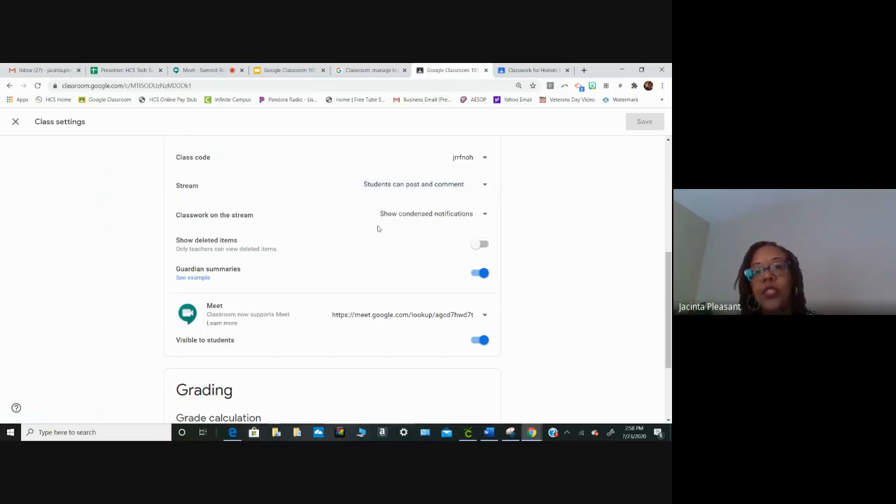
# - Set classwork on the stream to Hide notifications and turn on Show deleted items
pyautogui.click(484, 217)
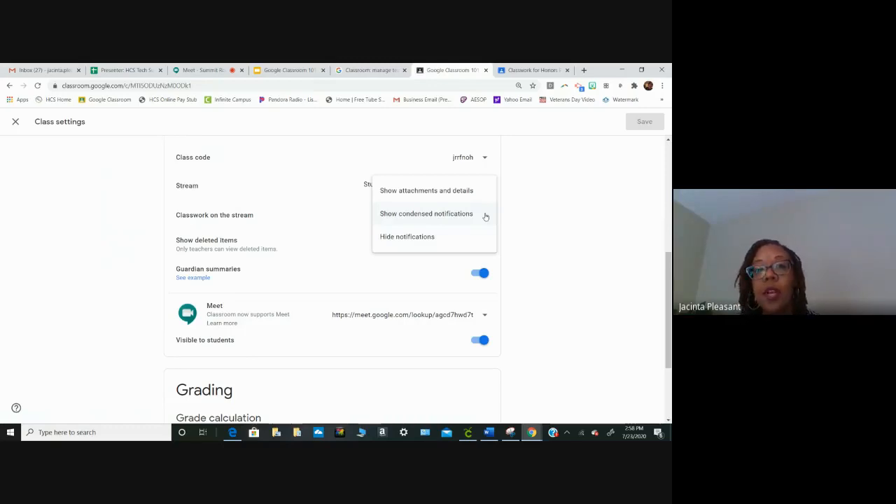
pyautogui.click(435, 236)
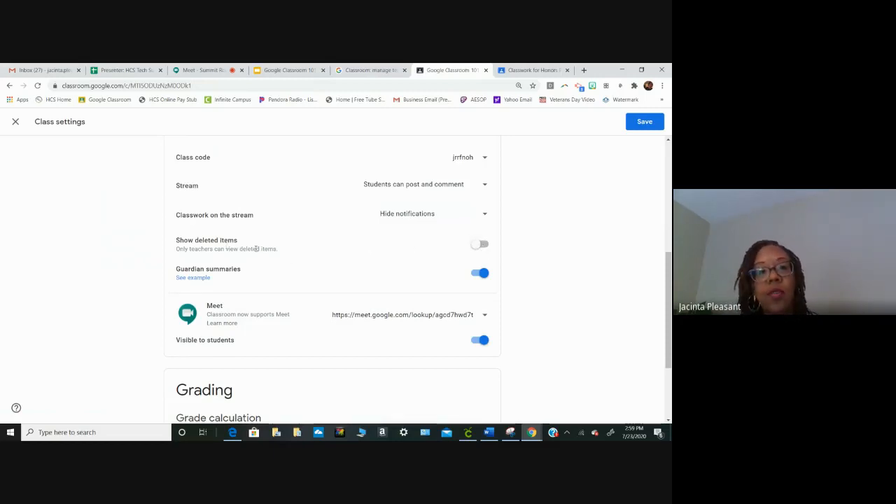
pyautogui.click(483, 245)
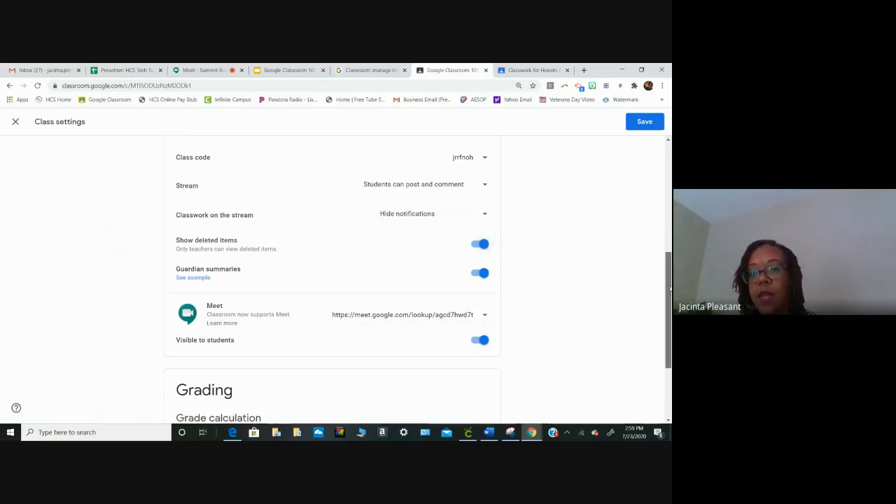
# - Look over the overall grade calculation options without changing them and save the class settings
pyautogui.moveTo(670, 287); pyautogui.dragTo(670, 336)
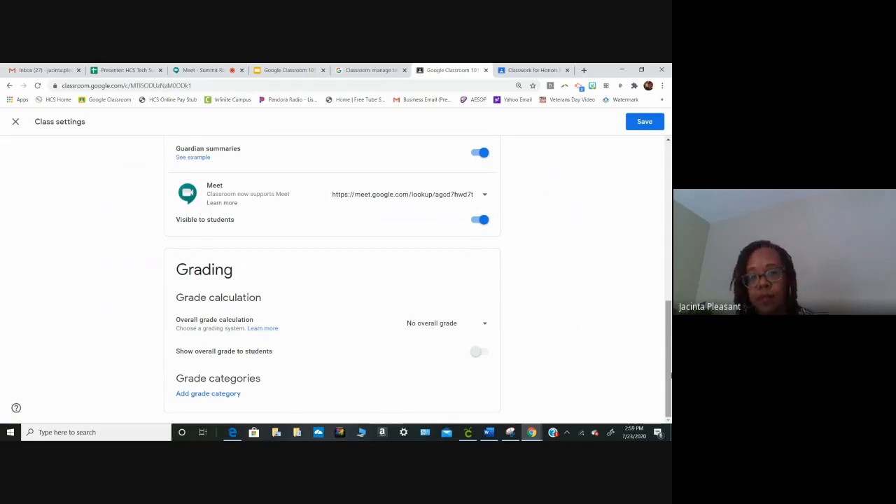
pyautogui.click(485, 325)
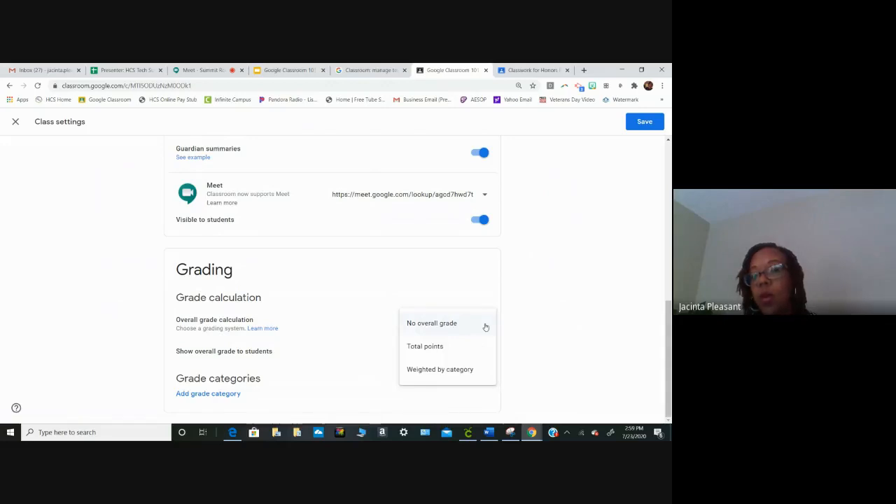
pyautogui.click(669, 362)
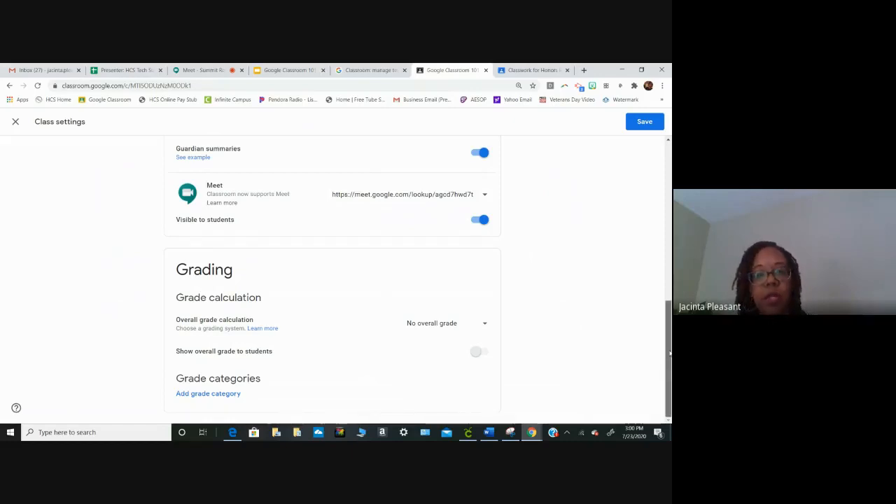
pyautogui.moveTo(670, 353); pyautogui.dragTo(671, 190)
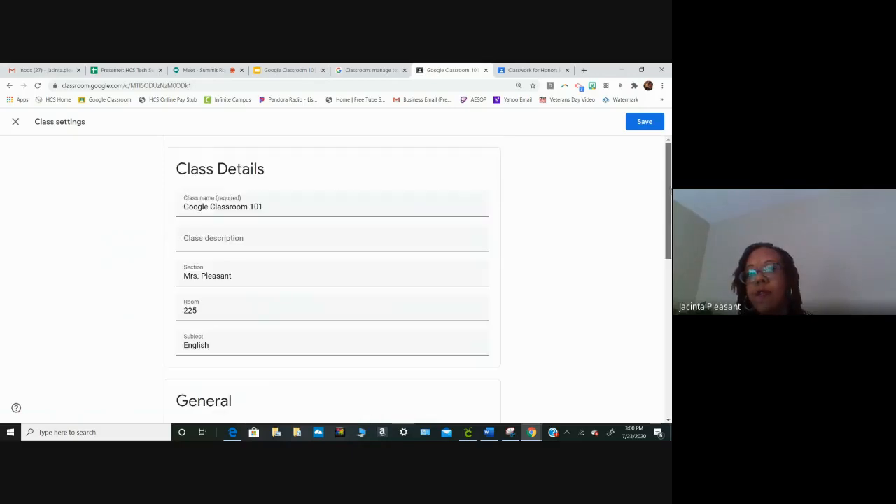
pyautogui.click(644, 123)
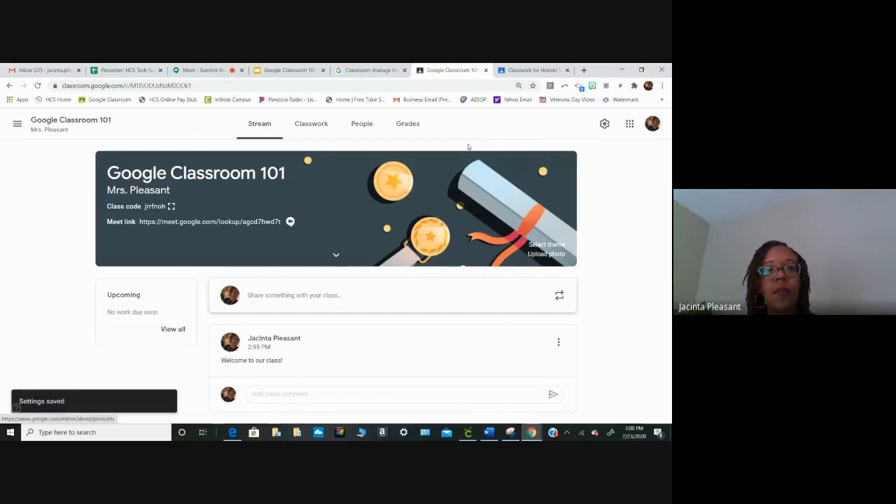
# - Create a new classwork assignment titled "About Me One Page"
pyautogui.click(312, 130)
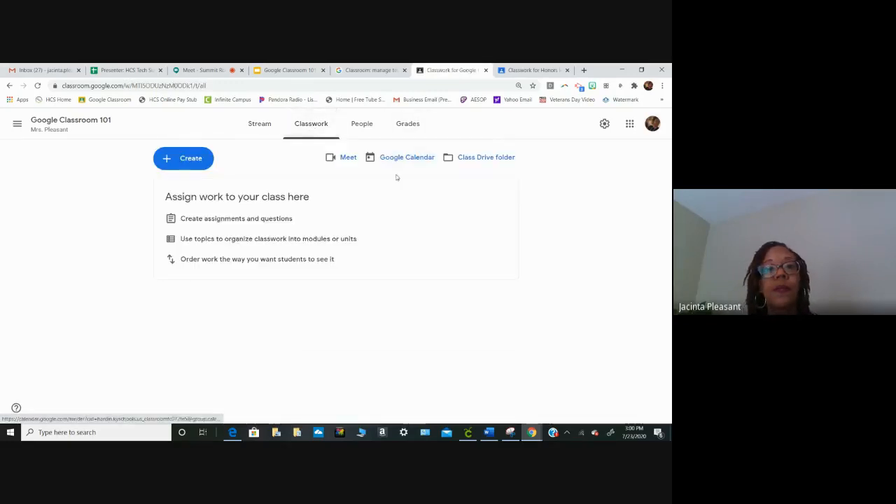
pyautogui.click(192, 161)
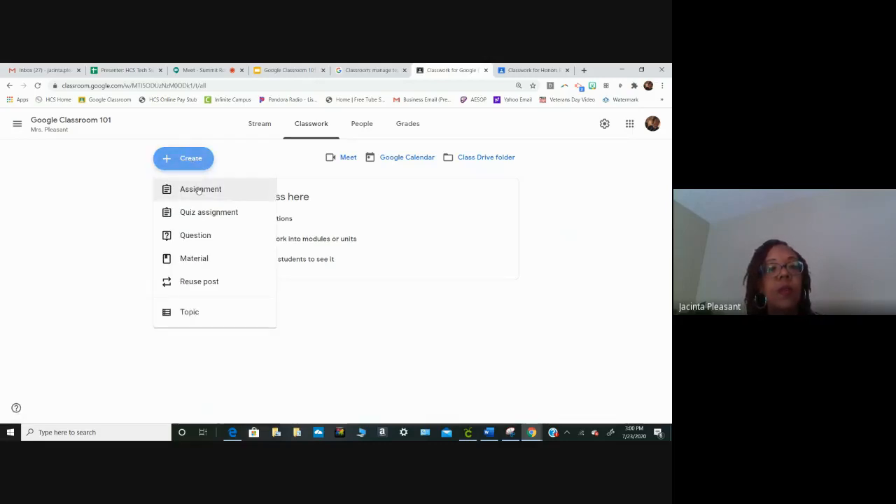
pyautogui.click(199, 191)
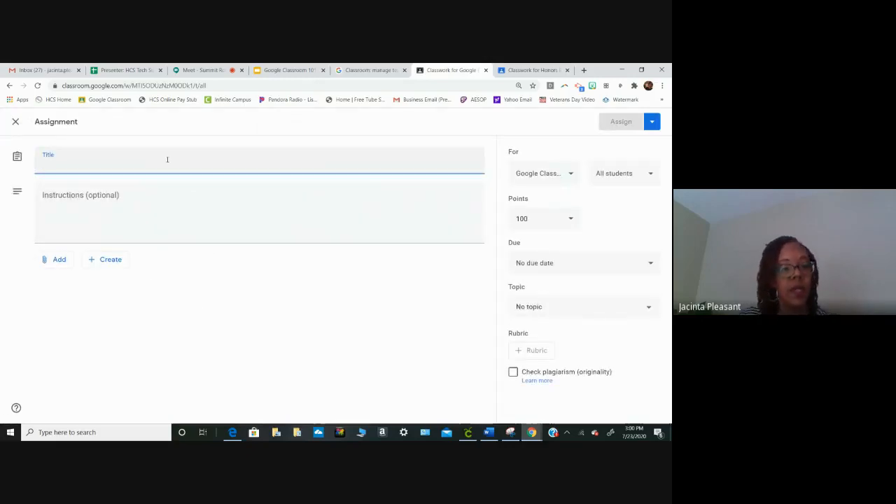
pyautogui.write('AB')
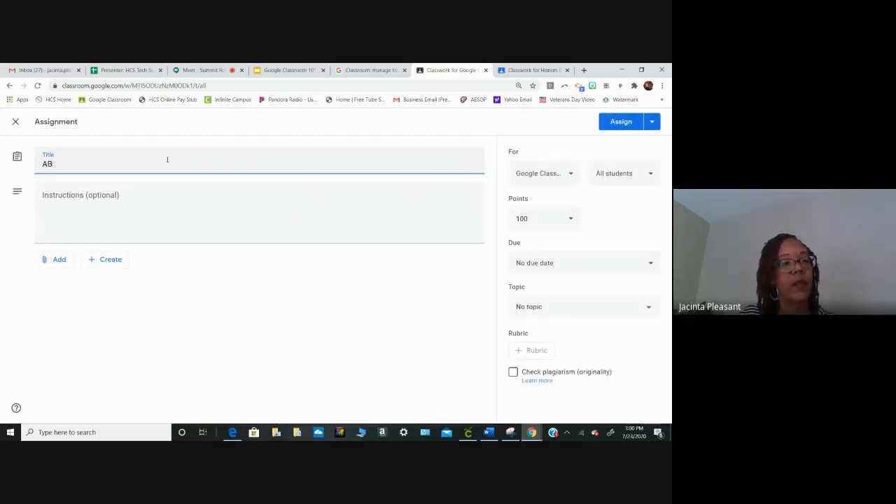
pyautogui.press('BackSpace')
pyautogui.write('bout m')
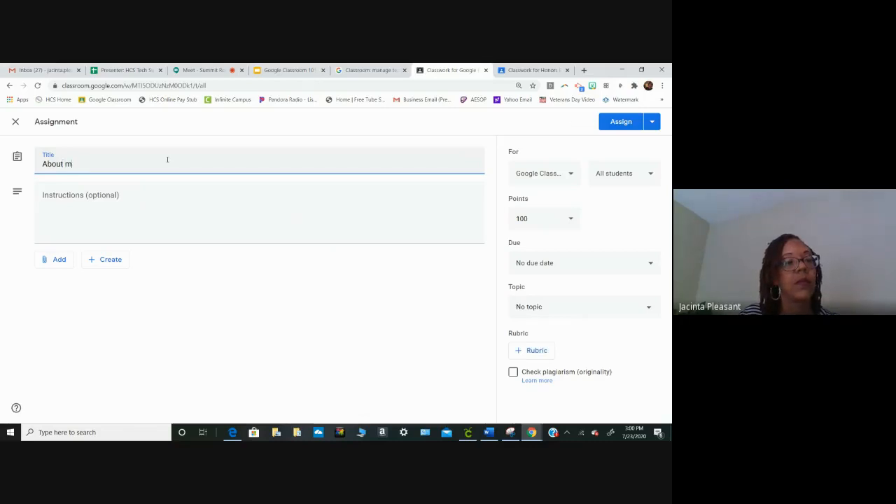
pyautogui.write('e Me One Page')
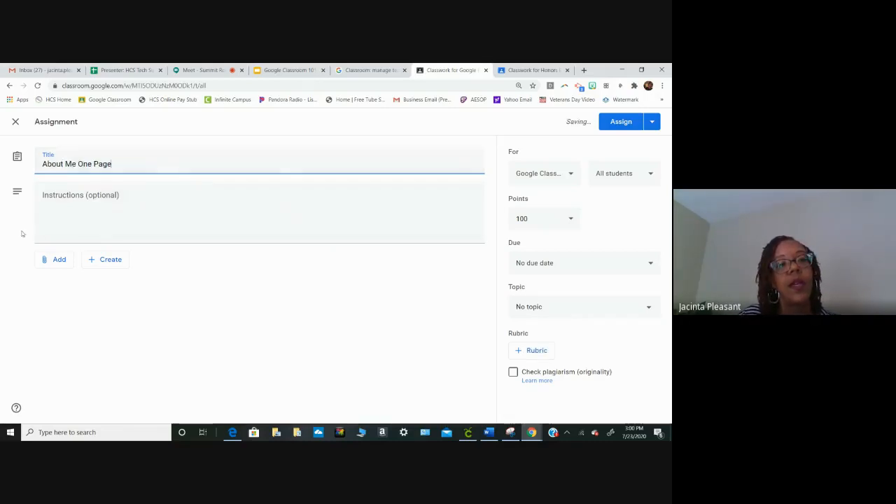
# - Enter the assignment instructions "Please read the attached document for instructions."
pyautogui.click(54, 199)
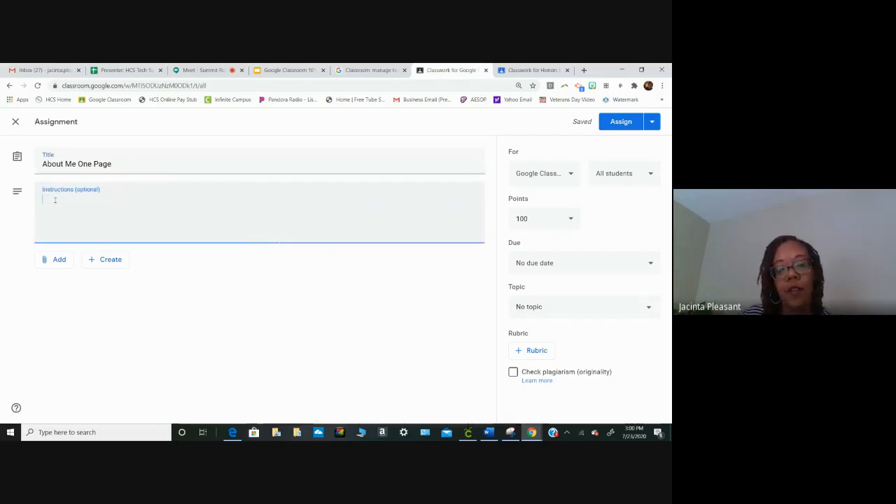
pyautogui.write('P')
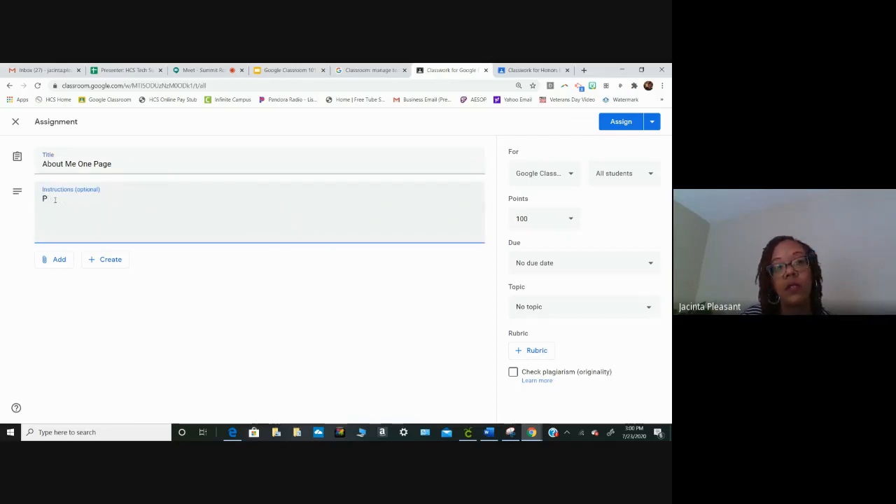
pyautogui.write('Leapl')
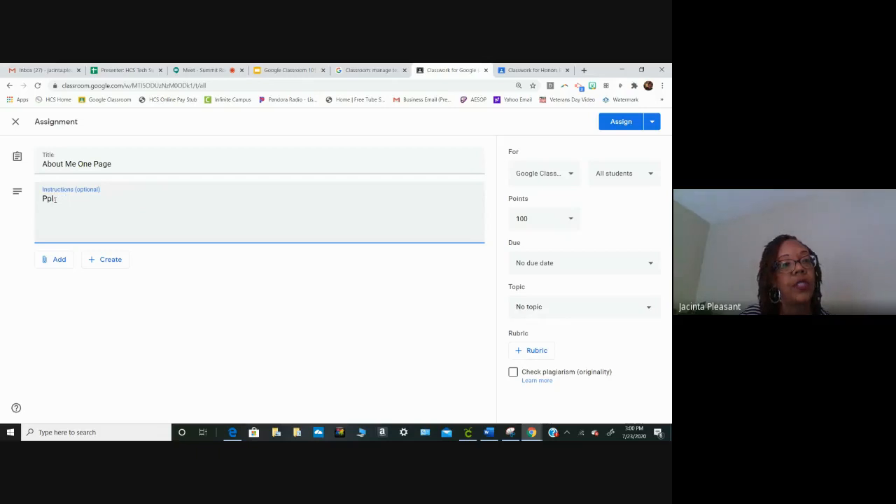
pyautogui.write('ea')
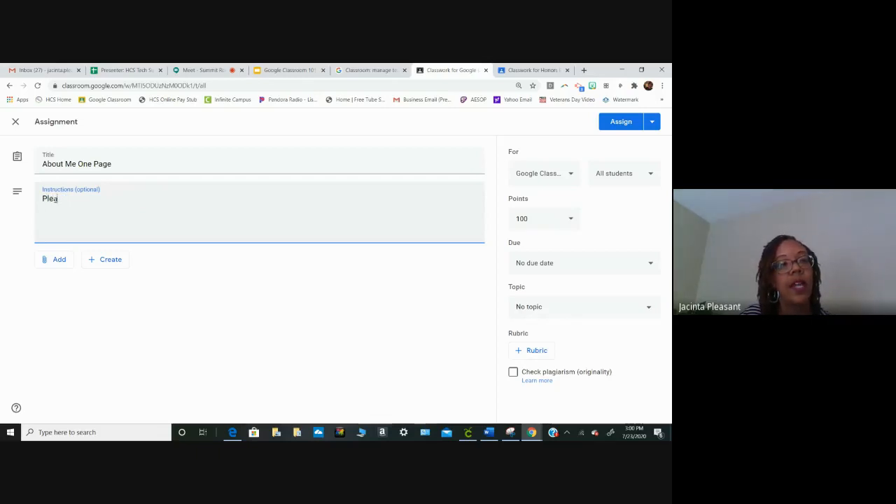
pyautogui.write('se read')
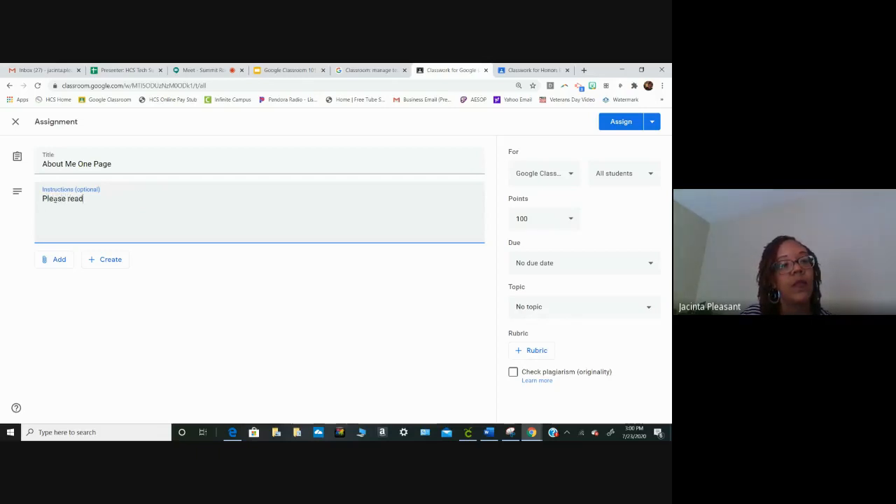
pyautogui.write(' the atta')
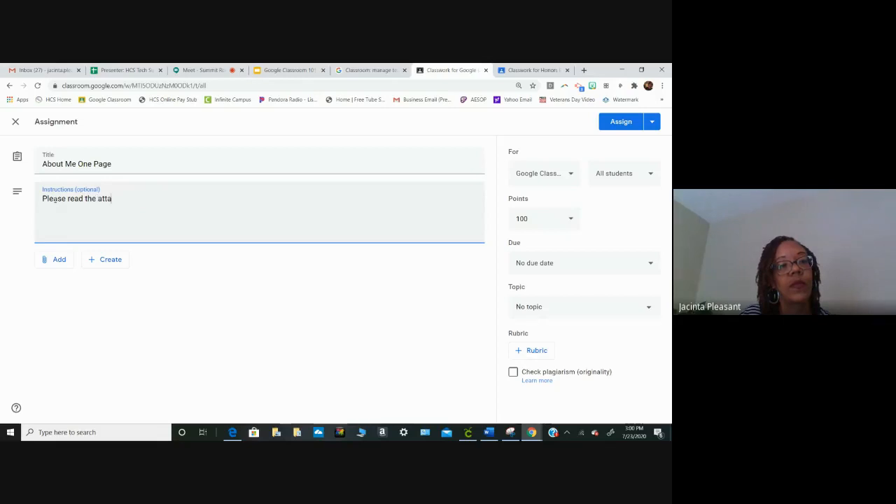
pyautogui.write('ched document')
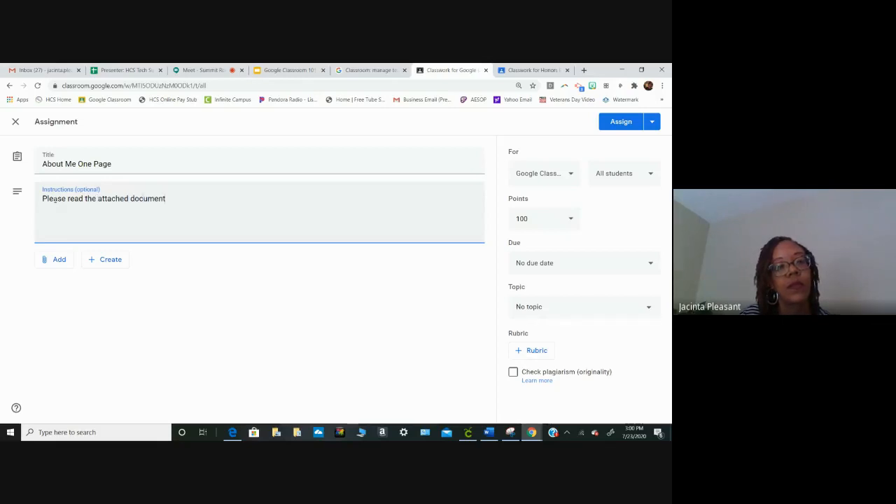
pyautogui.write(' for inst')
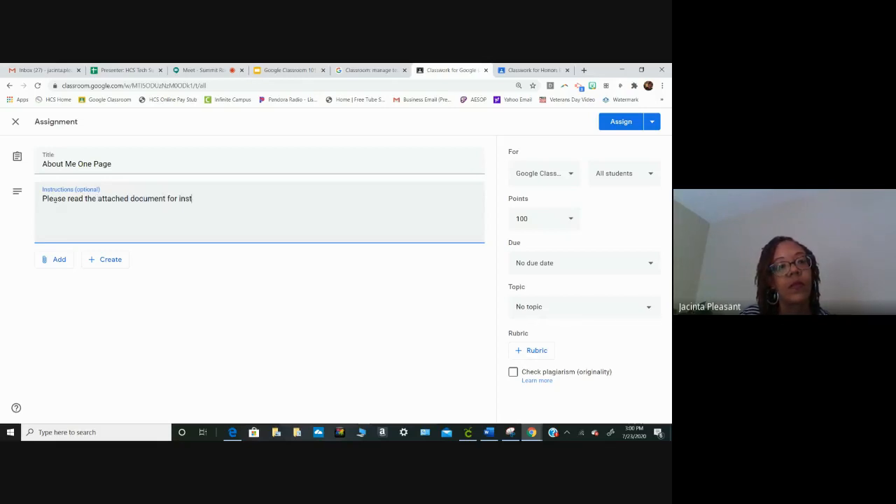
pyautogui.write('ructions.')
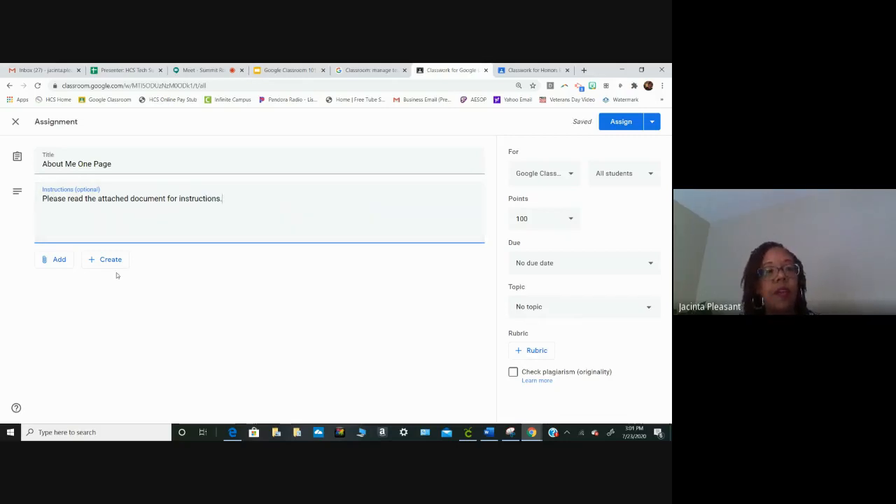
# - Attach the "About Me" One-Pager from the Google Classroom 101 Training folder in ~JHHS 2020-2021 on My Drive, with access "Students can view file"
pyautogui.click(59, 263)
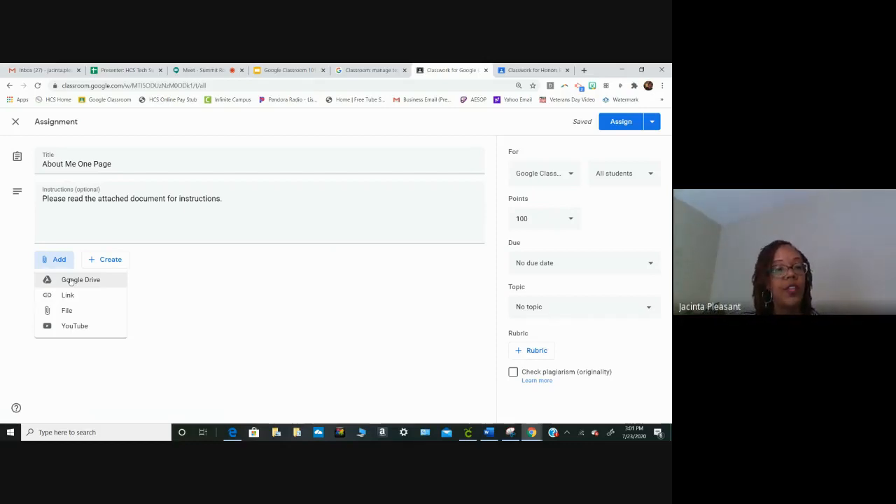
pyautogui.click(70, 281)
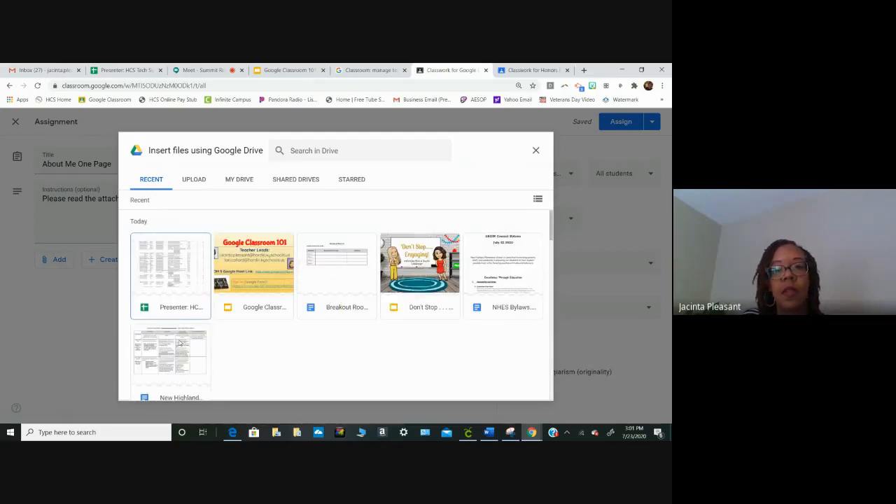
pyautogui.click(239, 180)
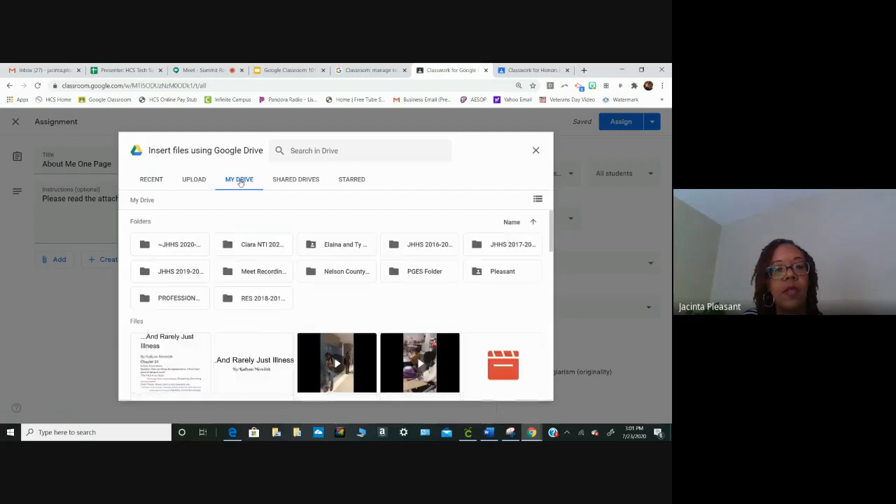
pyautogui.doubleClick(187, 250)
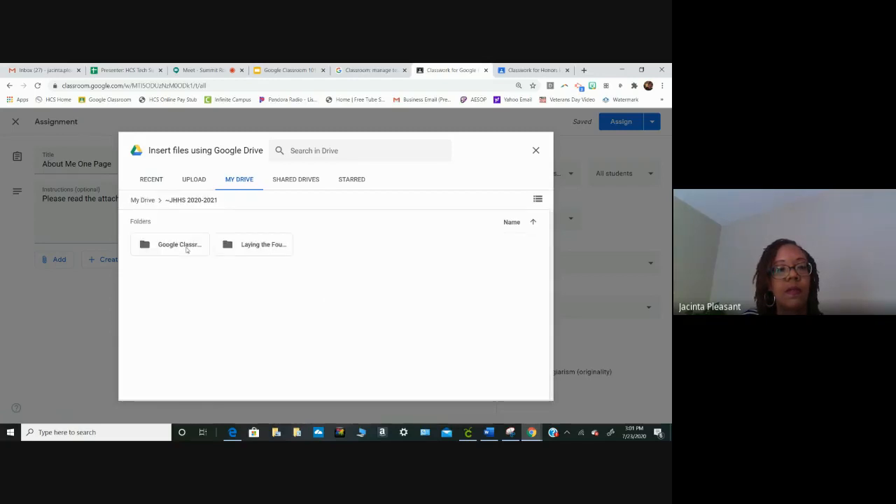
pyautogui.doubleClick(185, 249)
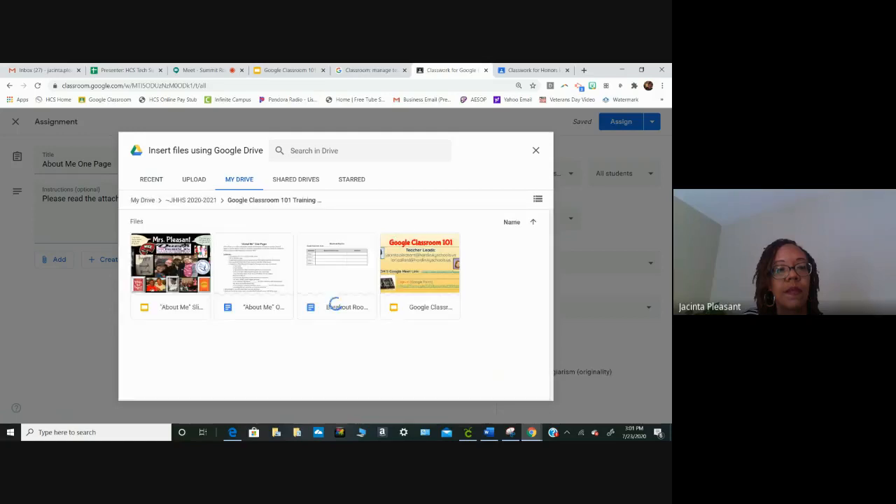
pyautogui.doubleClick(260, 261)
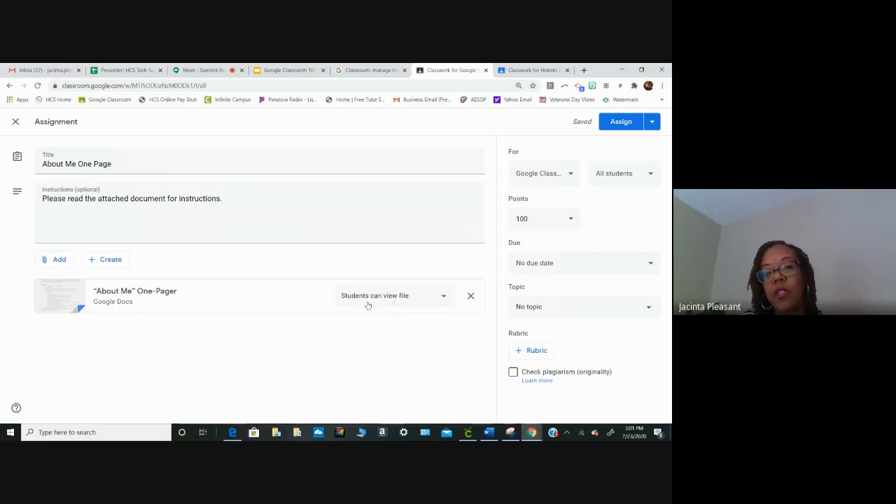
pyautogui.click(444, 299)
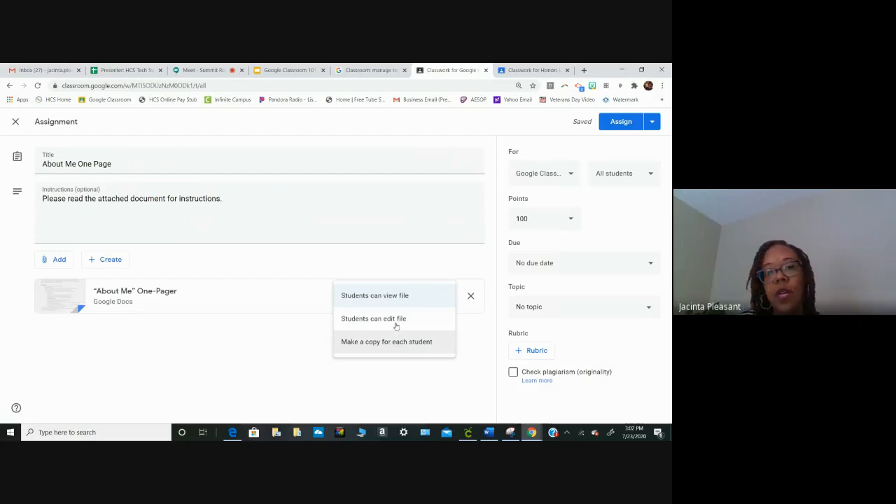
pyautogui.click(406, 302)
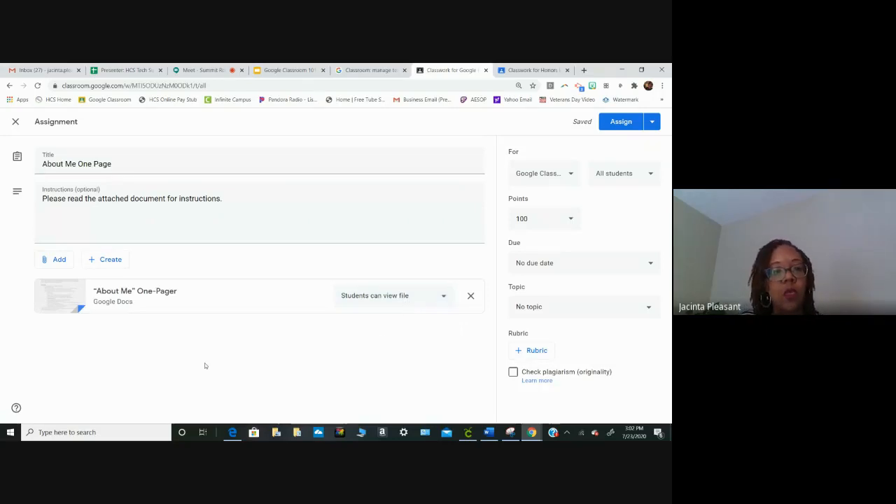
# - Attach the "About Me" Slide from the same Drive training folder and set its access to "Students can edit file"
pyautogui.click(59, 259)
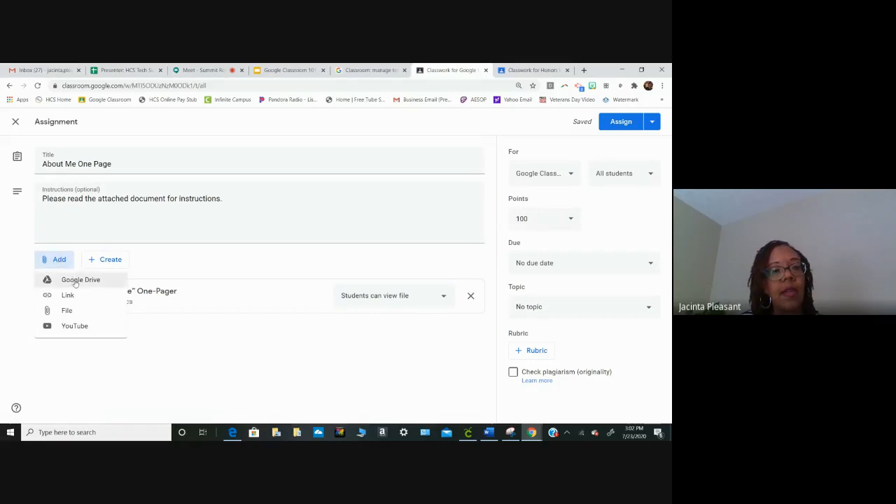
pyautogui.click(75, 281)
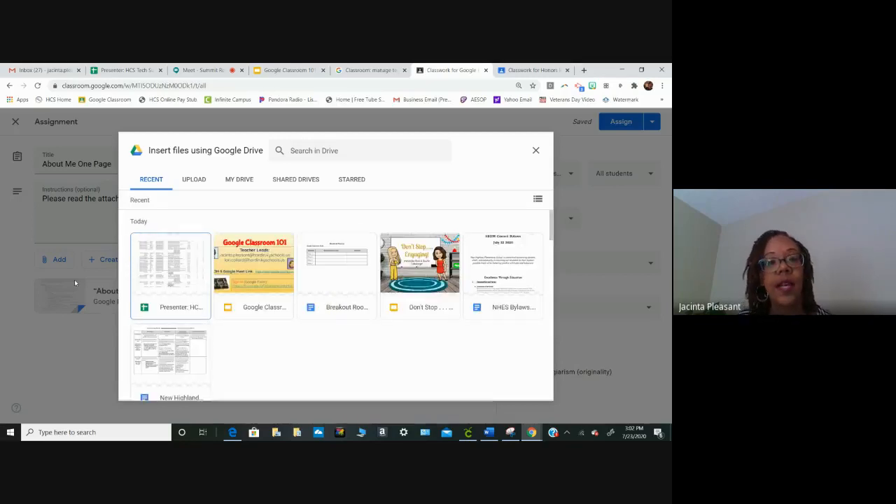
pyautogui.click(239, 181)
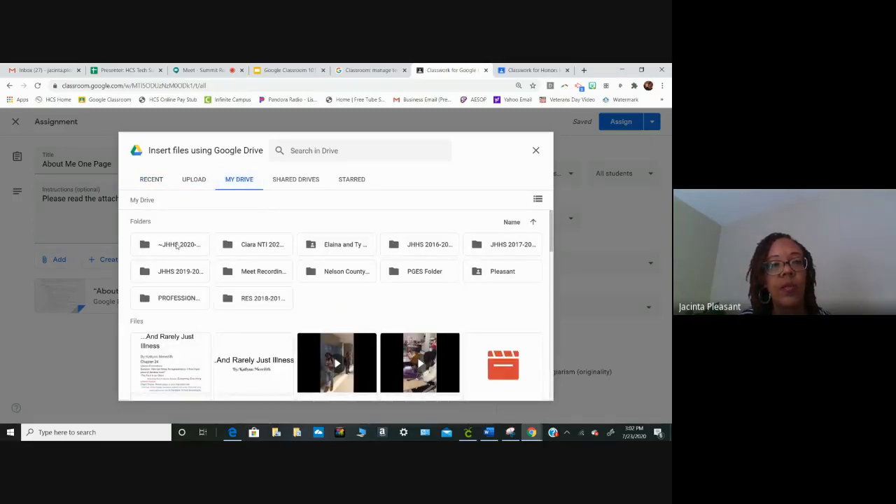
pyautogui.doubleClick(177, 245)
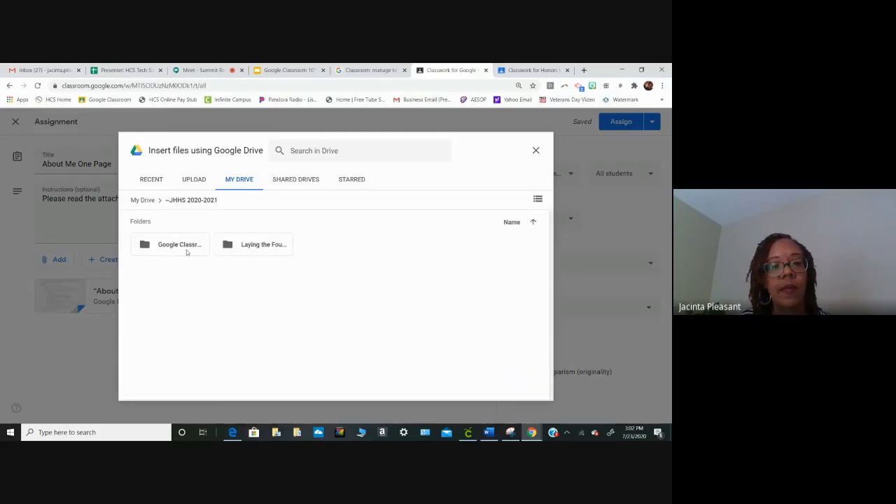
pyautogui.doubleClick(184, 248)
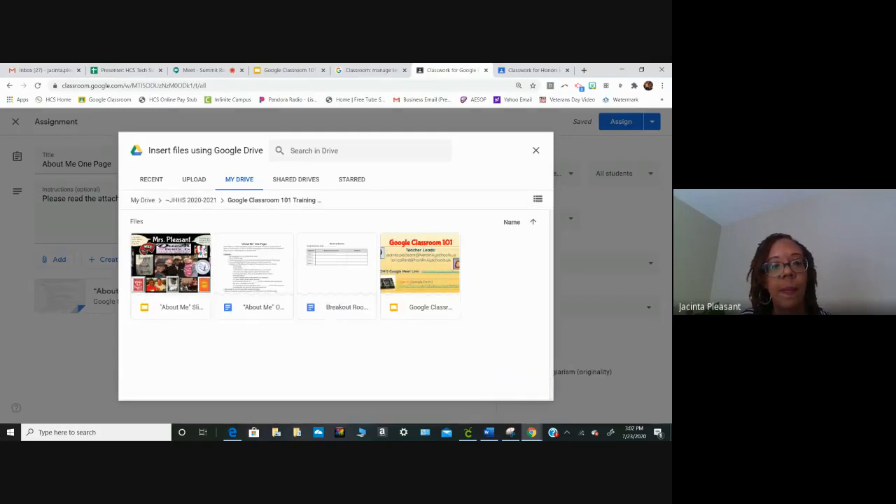
pyautogui.doubleClick(183, 261)
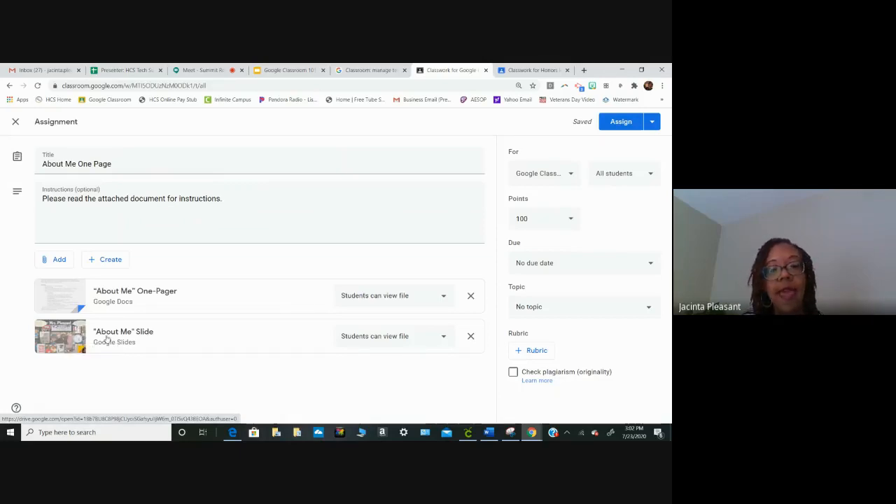
pyautogui.click(440, 339)
pyautogui.click(410, 361)
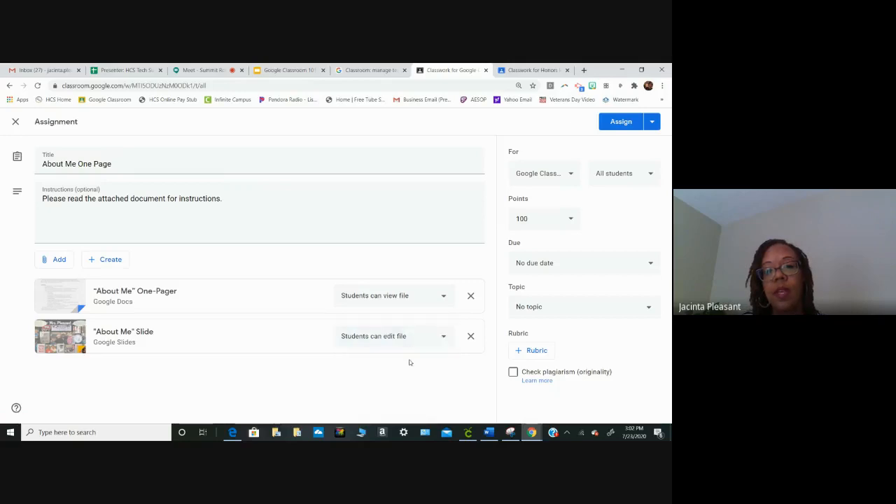
# - Open the attached "About Me" Slide to view its content, and return to the assignment draft
pyautogui.click(49, 343)
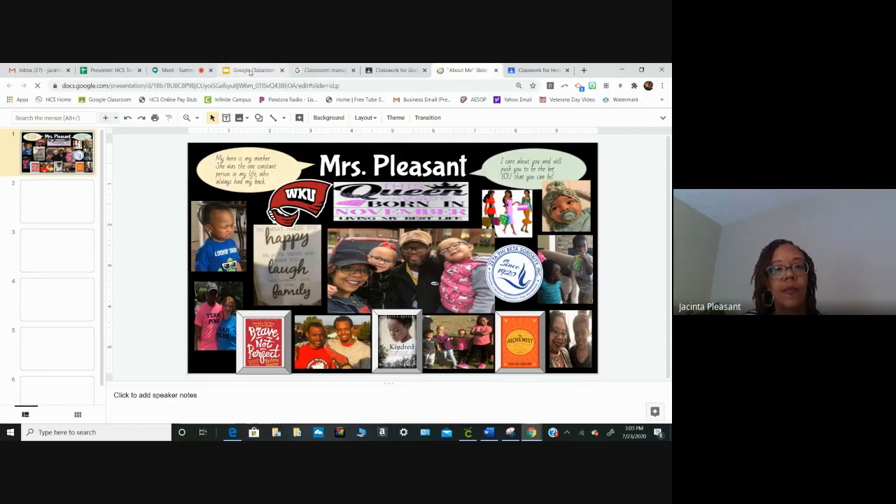
pyautogui.click(249, 71)
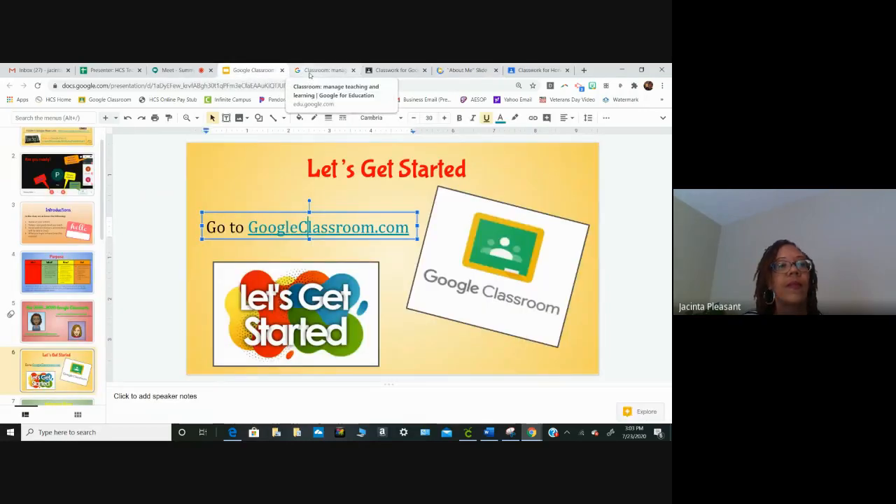
pyautogui.click(399, 70)
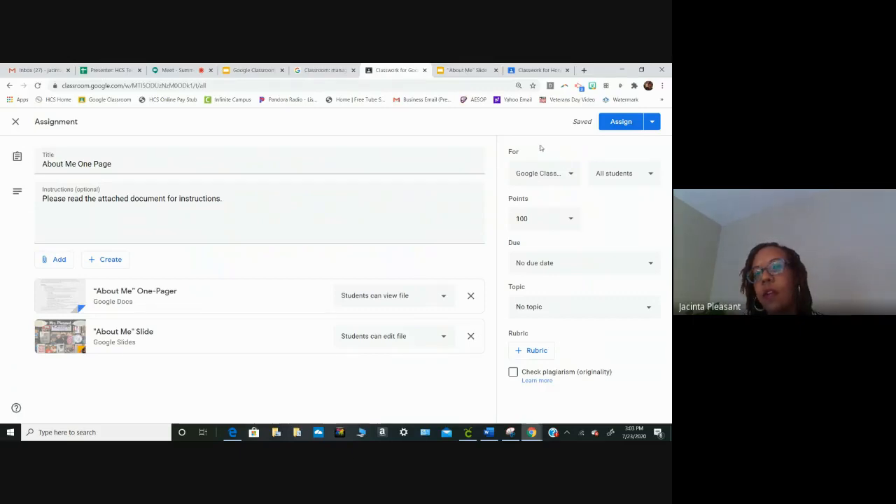
# - Look over the assignment's class, student and points options without changing them
pyautogui.click(570, 175)
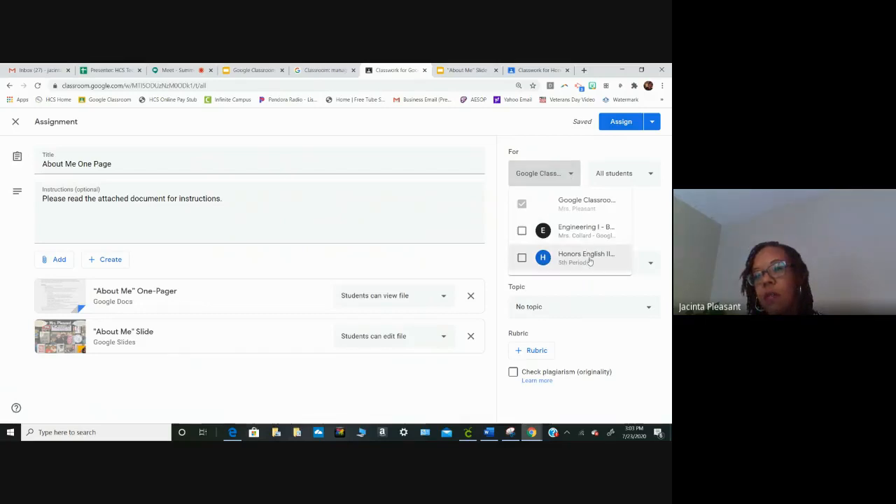
pyautogui.click(653, 175)
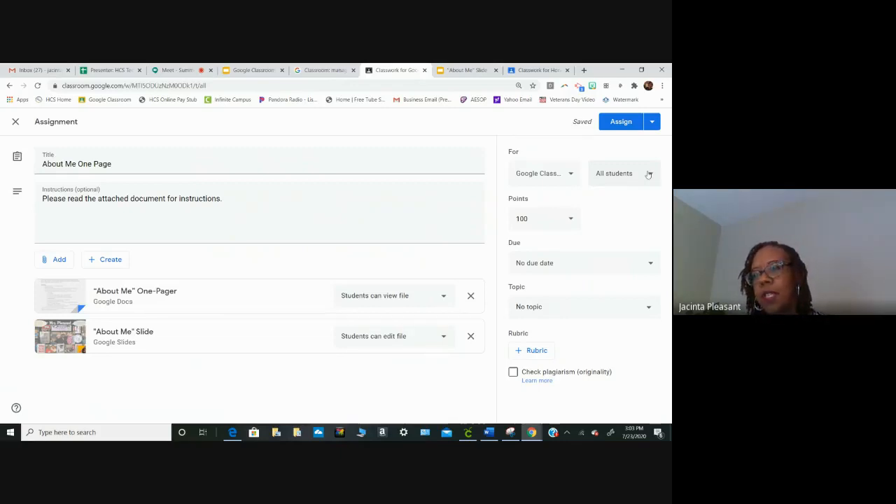
pyautogui.click(571, 219)
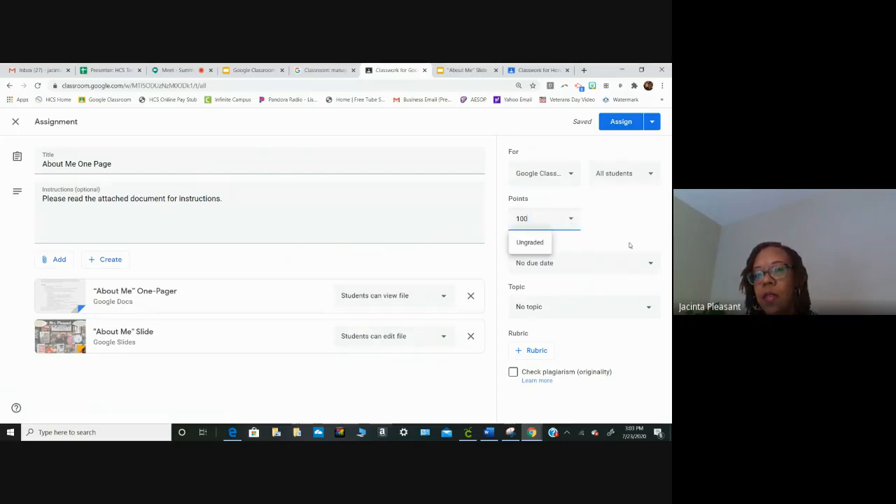
# - Set the assignment's due date to Jul 27, 2020 at 11:59 PM
pyautogui.click(650, 263)
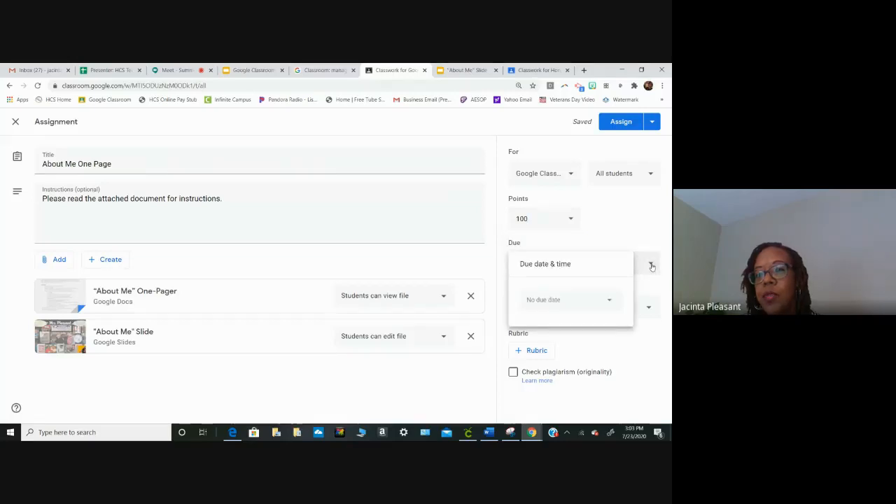
pyautogui.click(611, 301)
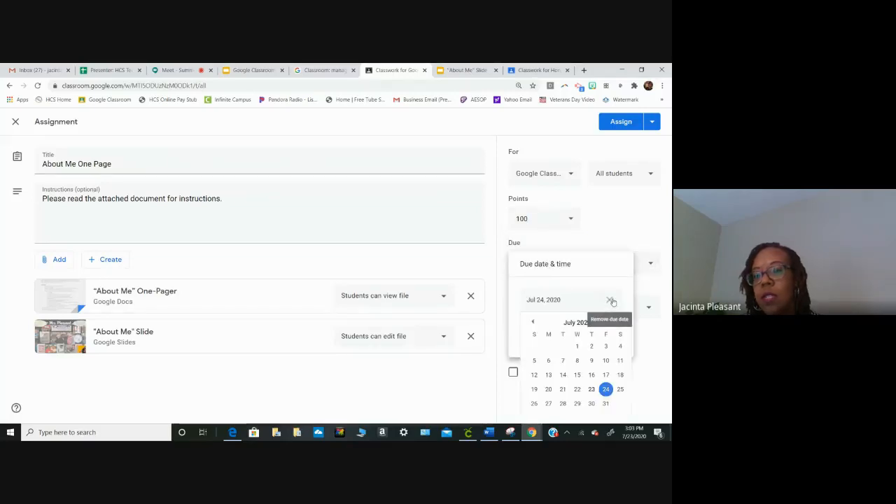
pyautogui.click(548, 404)
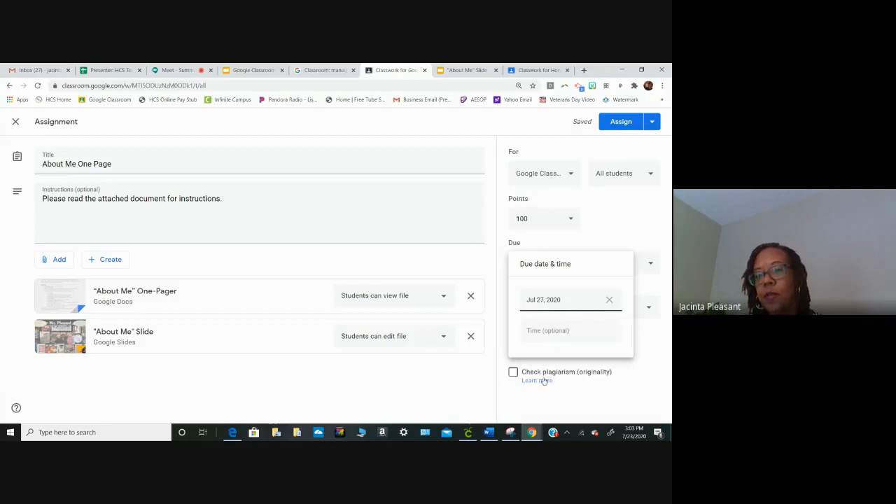
pyautogui.click(540, 333)
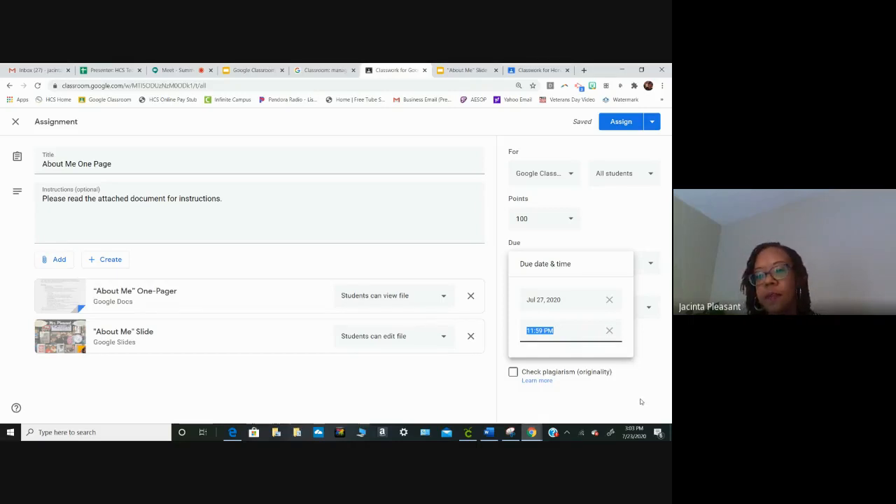
pyautogui.click(647, 354)
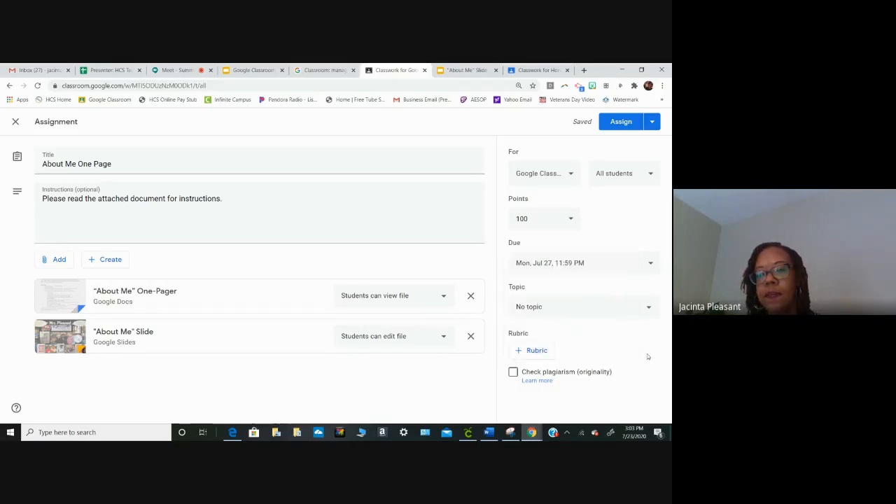
# - Create a new topic named "Introductions" for the assignment
pyautogui.click(649, 310)
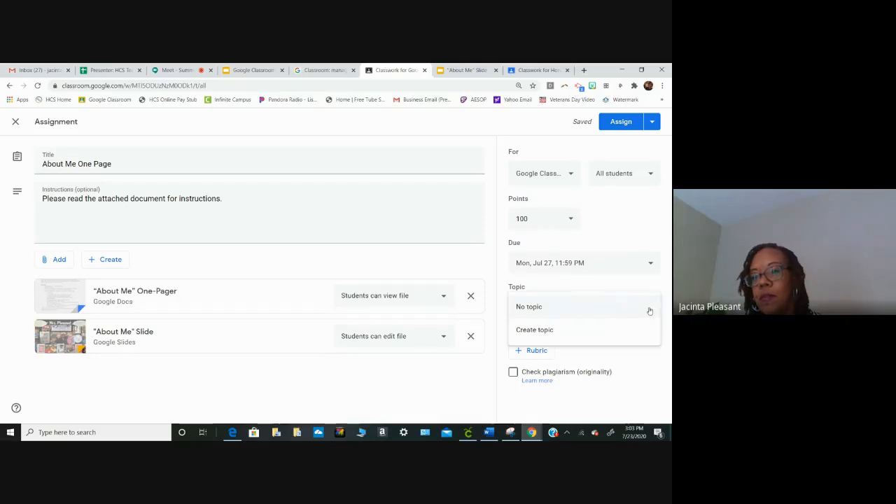
pyautogui.click(563, 329)
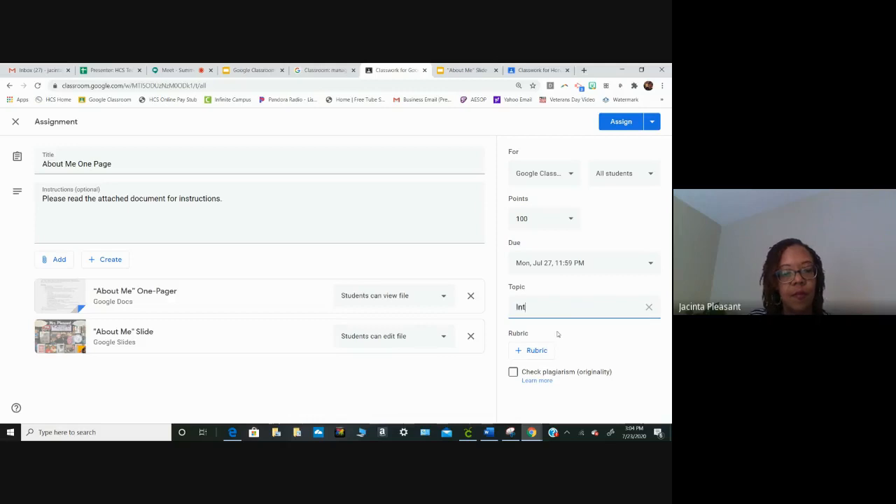
pyautogui.write('Intro')
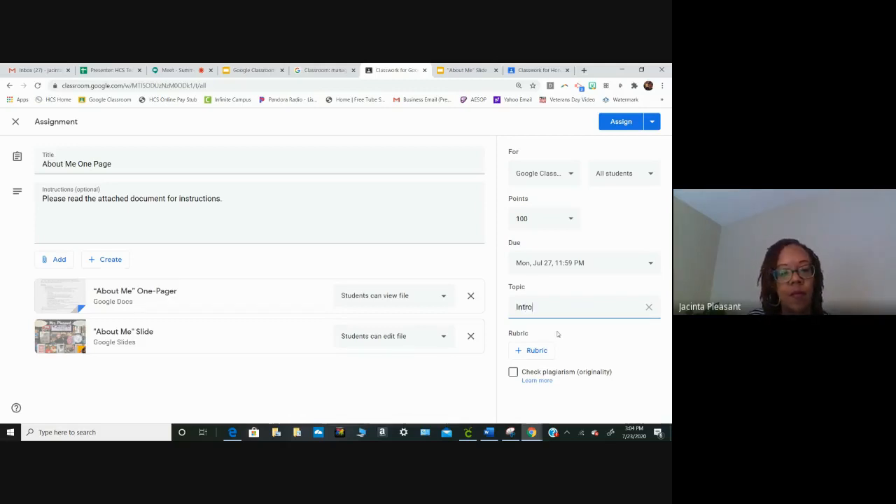
pyautogui.write('d')
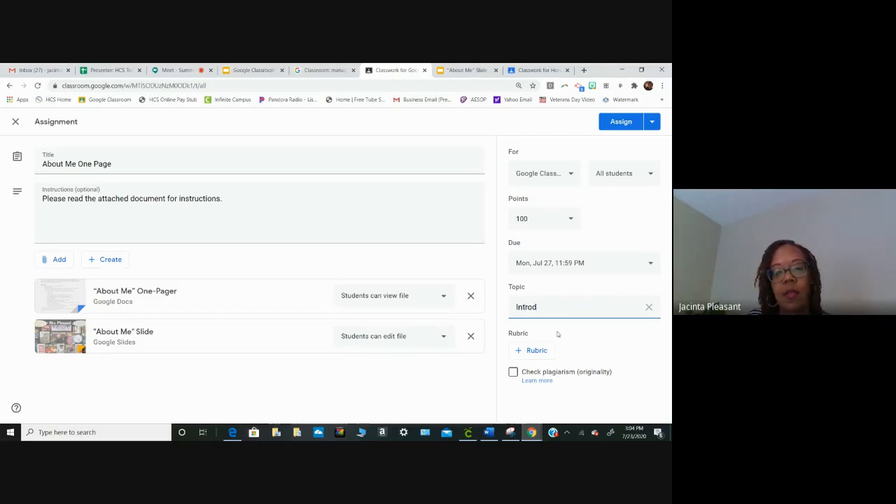
pyautogui.write('ucuctios')
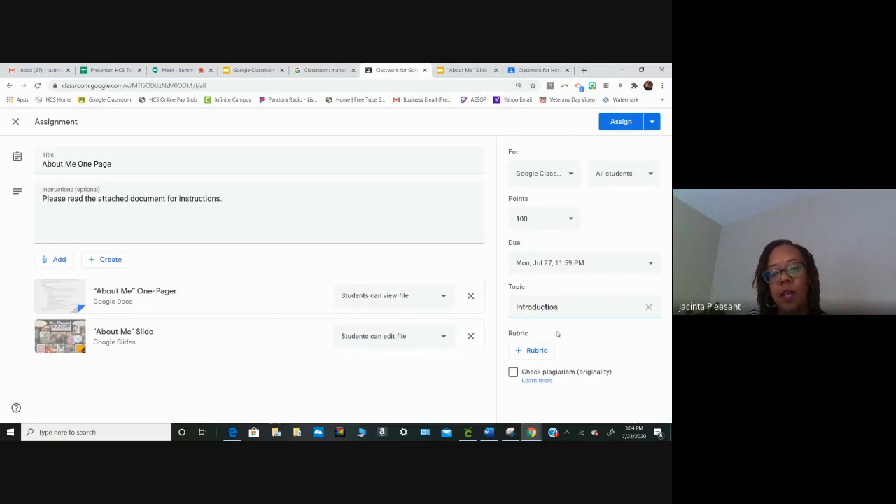
pyautogui.write('ns')
pyautogui.press('BackSpace')
pyautogui.press('BackSpace')
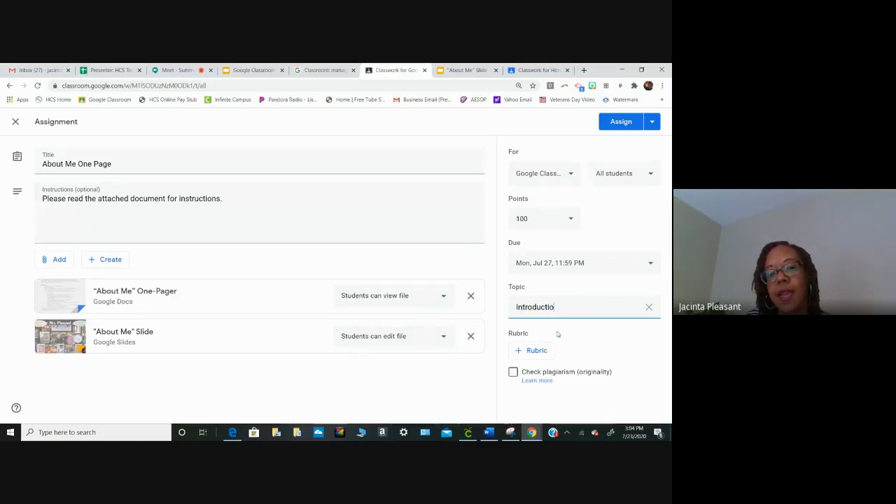
pyautogui.write('ns')
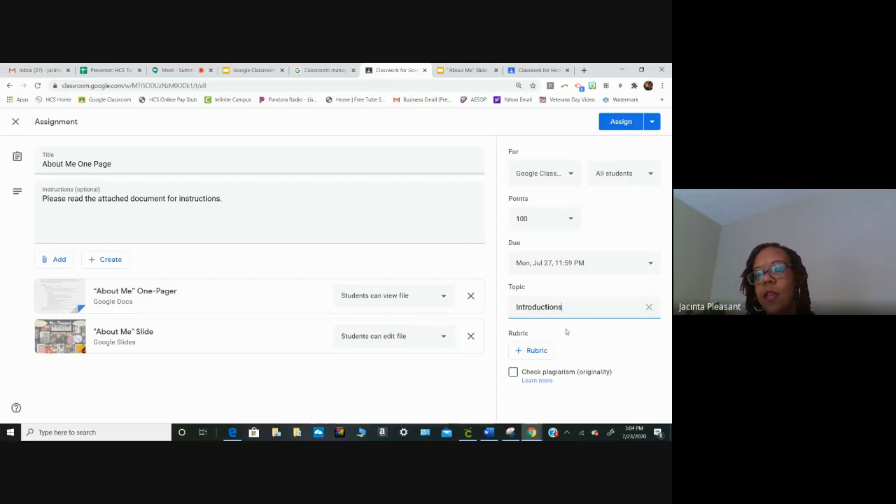
# - Look over the options for adding a rubric to the assignment without choosing one
pyautogui.click(533, 352)
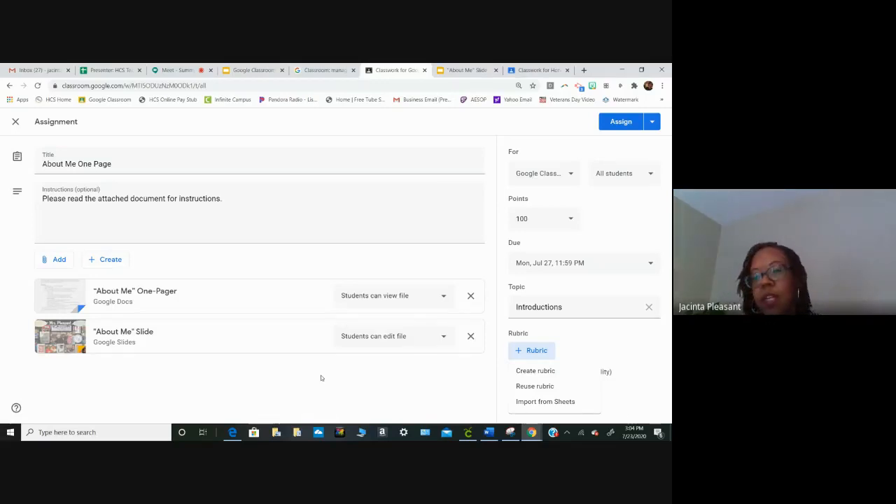
pyautogui.click(525, 352)
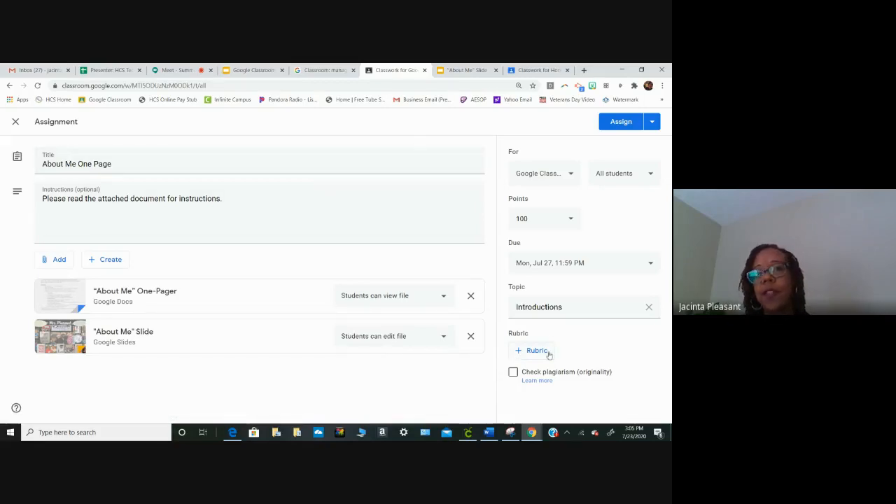
# - Schedule the "About Me One Page" assignment for Jul 24, 2020 at 8:00 AM
pyautogui.click(652, 122)
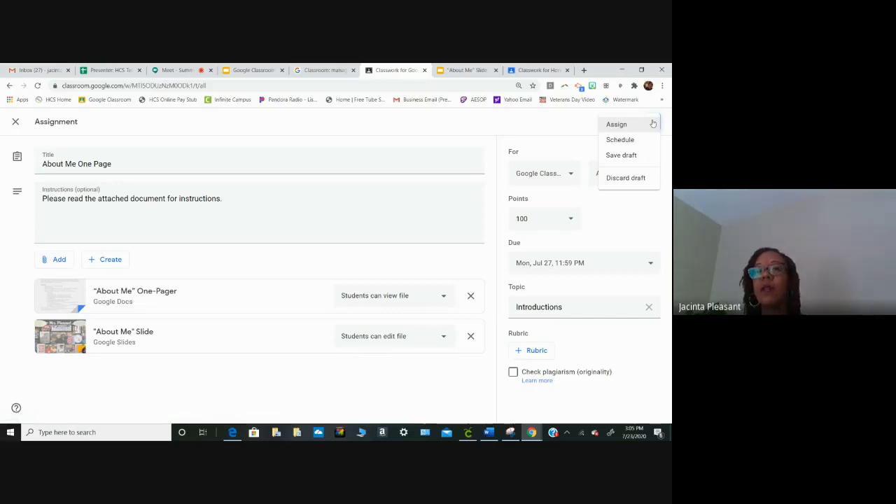
pyautogui.click(619, 140)
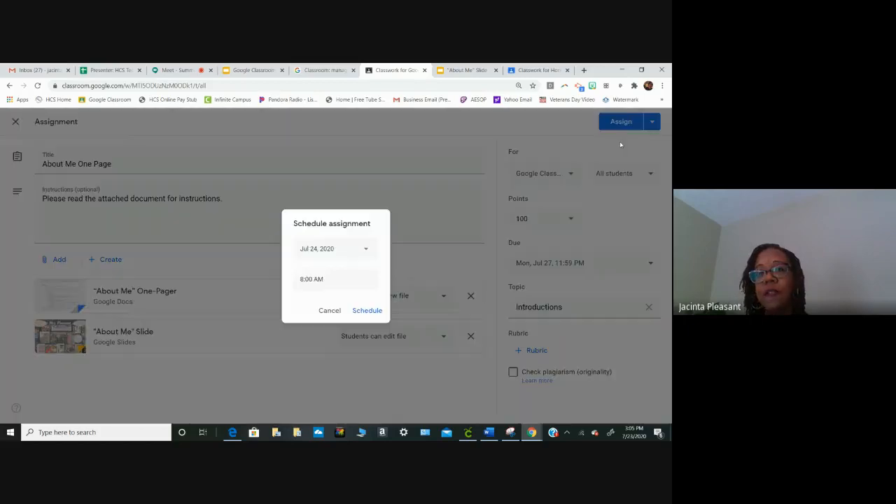
pyautogui.click(369, 313)
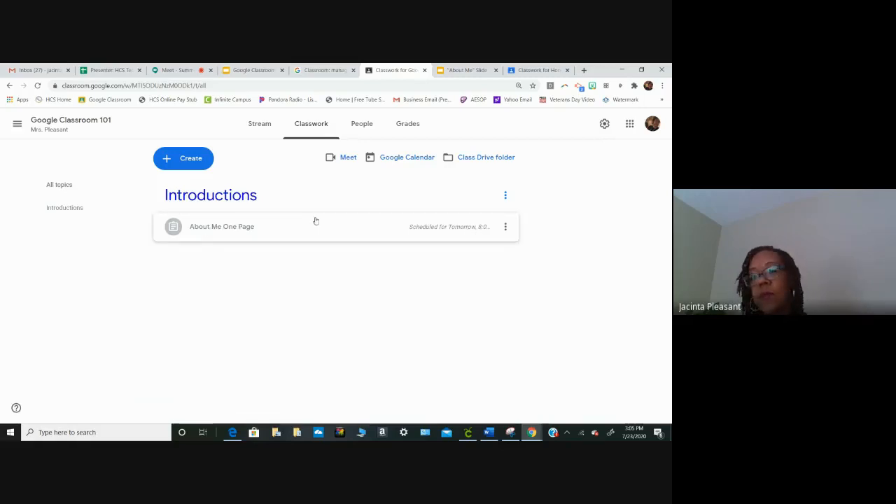
# - Reopen the scheduled "About Me One Page" assignment for editing, look over its schedule setting and confirm the schedule again
pyautogui.click(505, 226)
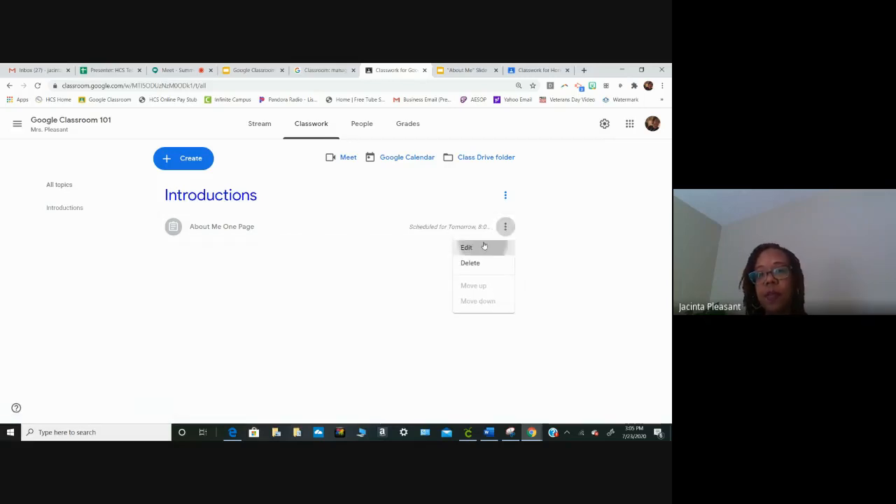
pyautogui.click(484, 246)
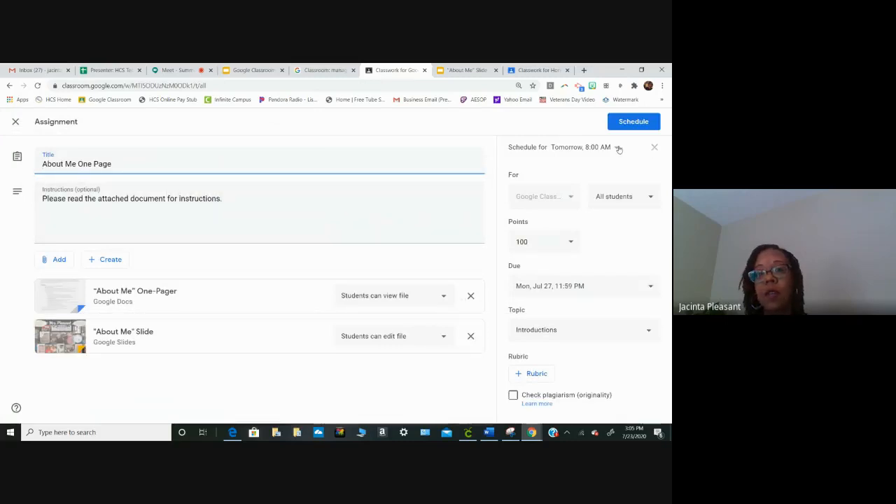
pyautogui.click(645, 122)
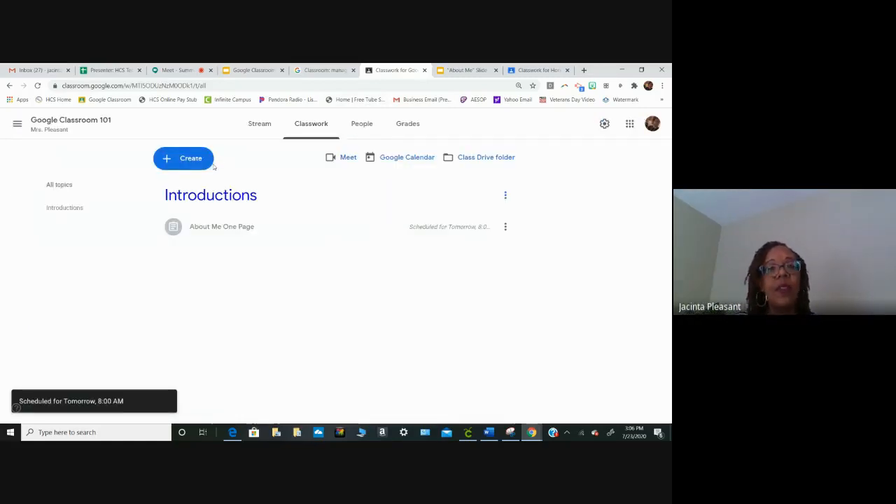
# - Draft a material titled "Breakout Room" with the description "Look at the chart for which breakout room you are assigned." and leave it unposted
pyautogui.click(188, 157)
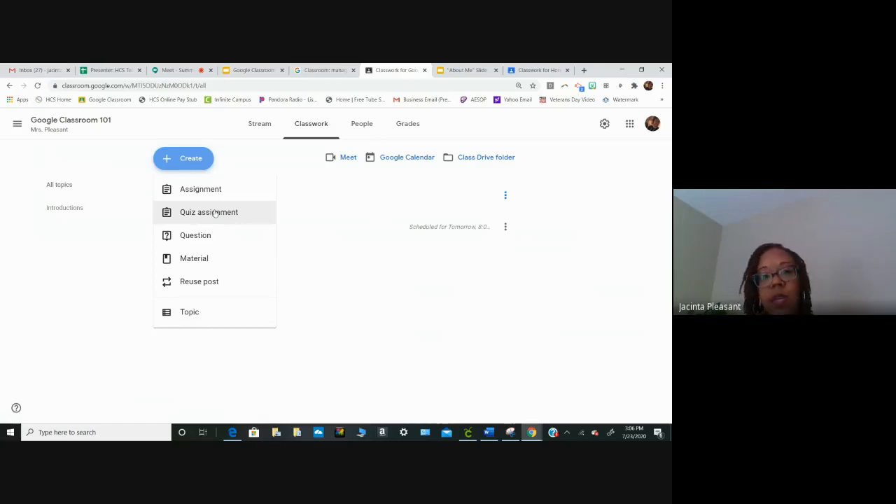
pyautogui.click(201, 259)
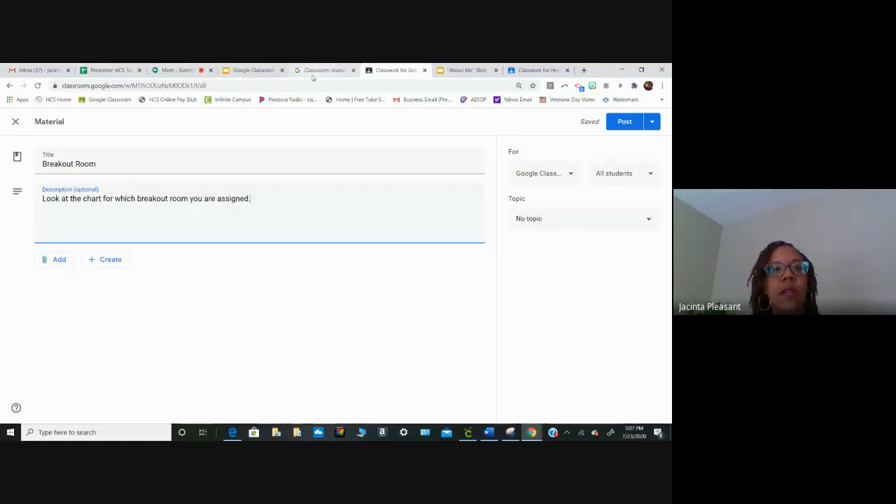
pyautogui.click(259, 73)
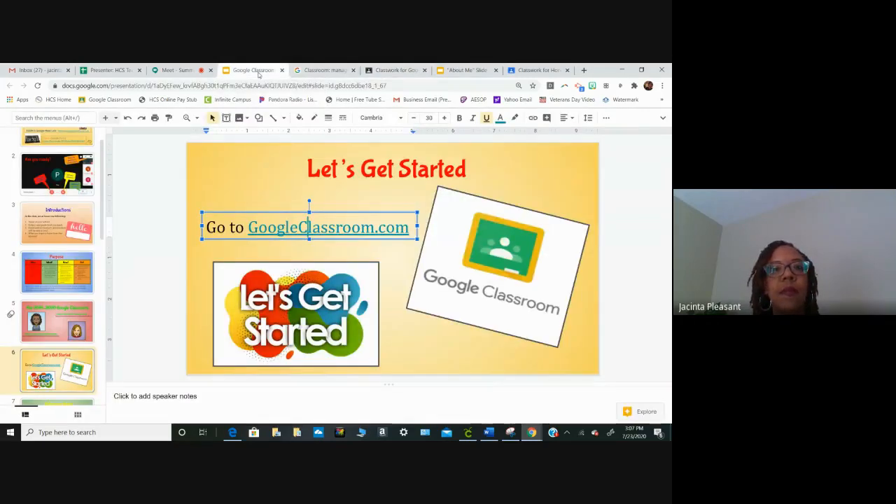
pyautogui.click(397, 70)
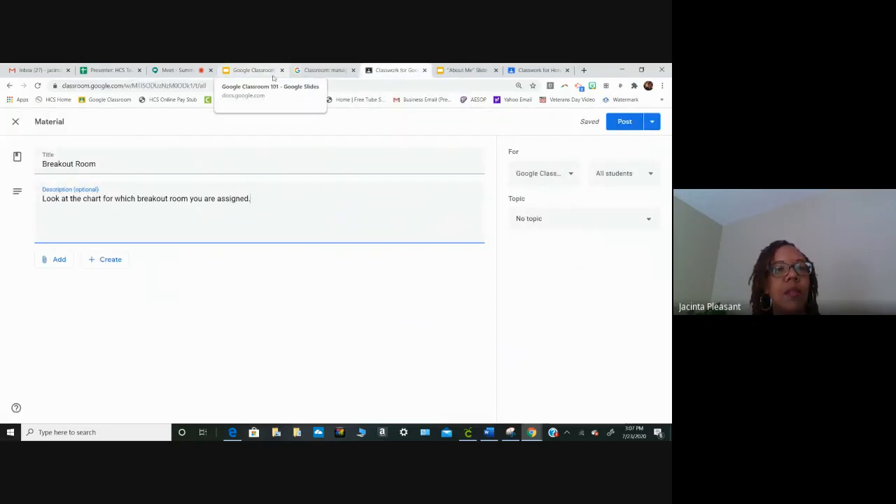
pyautogui.click(59, 263)
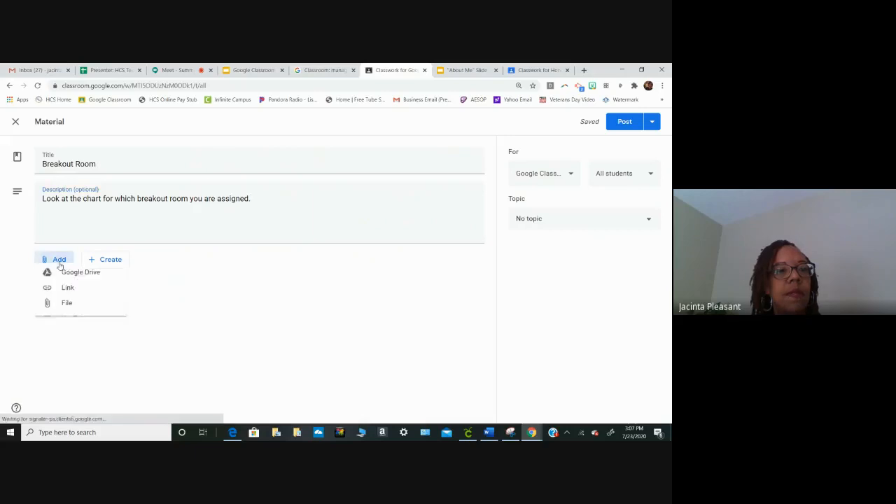
pyautogui.click(253, 341)
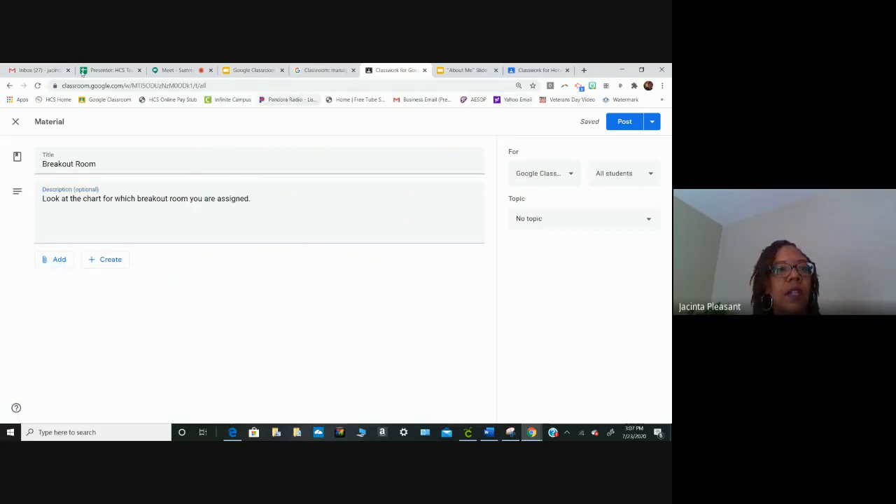
pyautogui.click(10, 87)
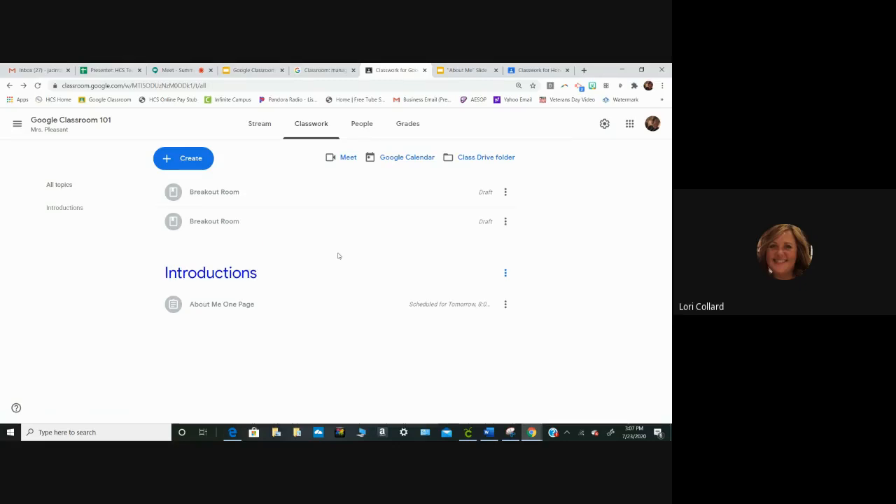
# - Delete the lower of the two "Breakout Room" draft materials from the classwork
pyautogui.click(504, 229)
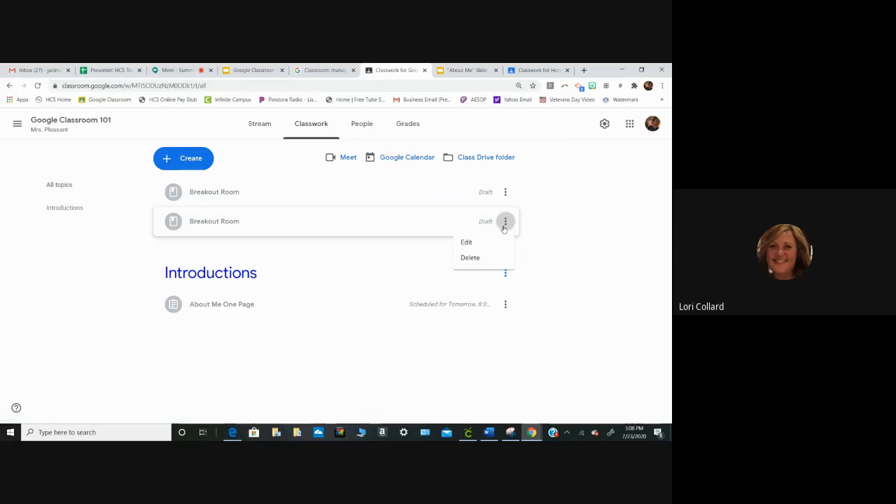
pyautogui.click(489, 259)
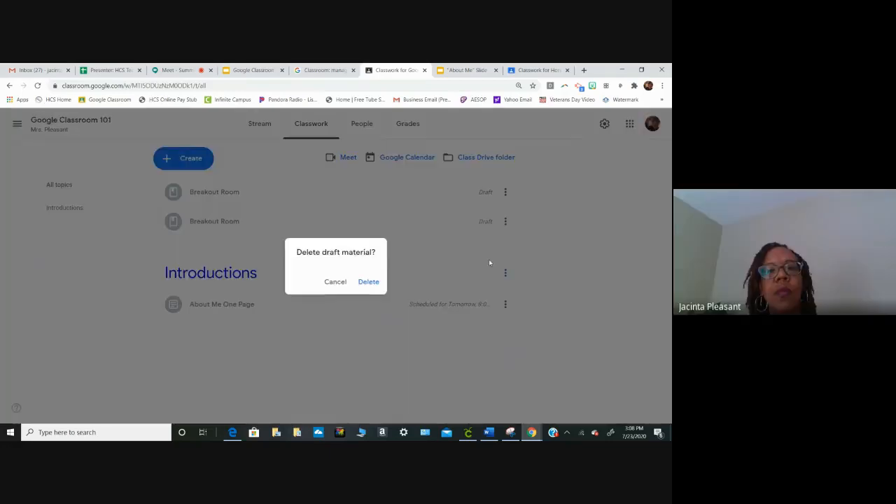
pyautogui.click(371, 283)
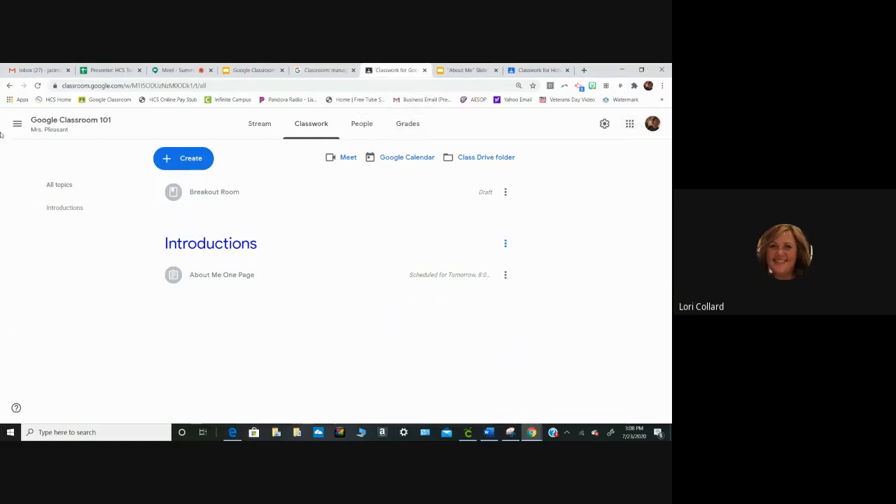
# - Go to the overview of all classes and look over the class creation form without creating a class
pyautogui.click(17, 124)
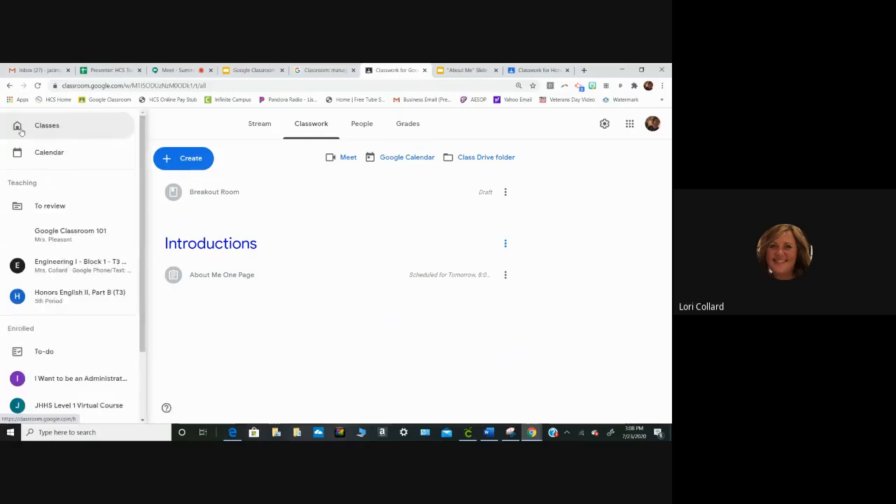
pyautogui.click(43, 133)
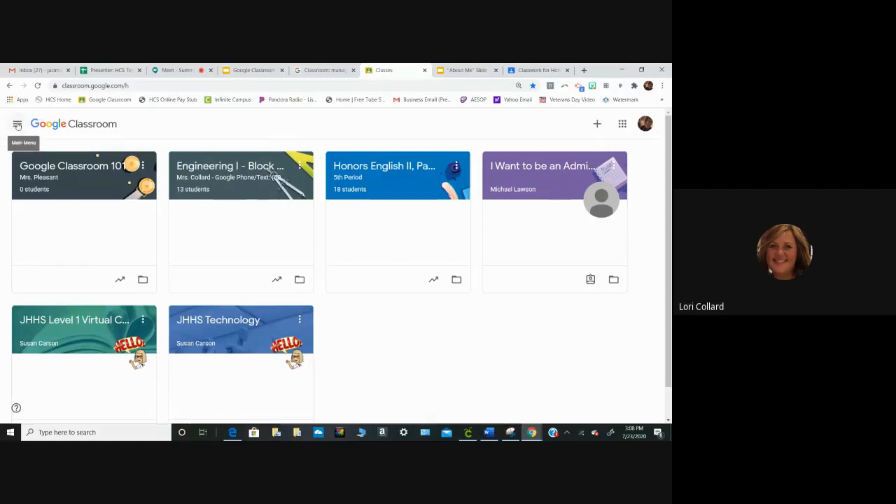
pyautogui.click(596, 125)
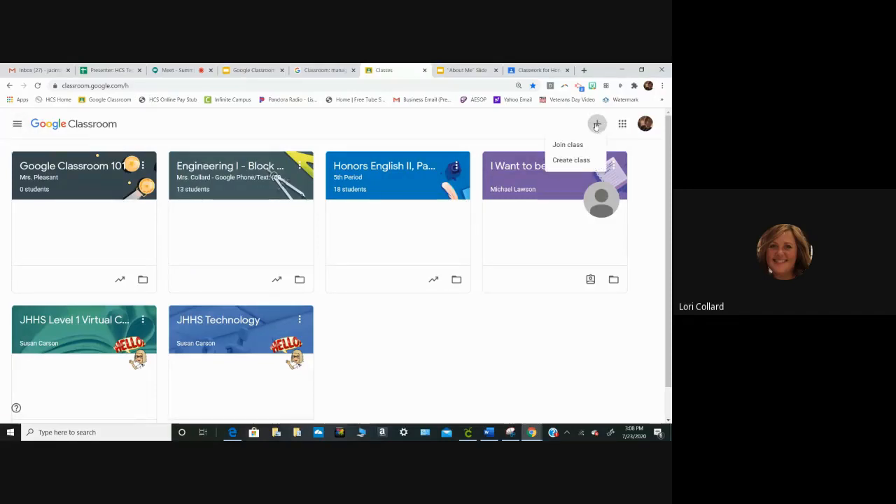
pyautogui.click(576, 163)
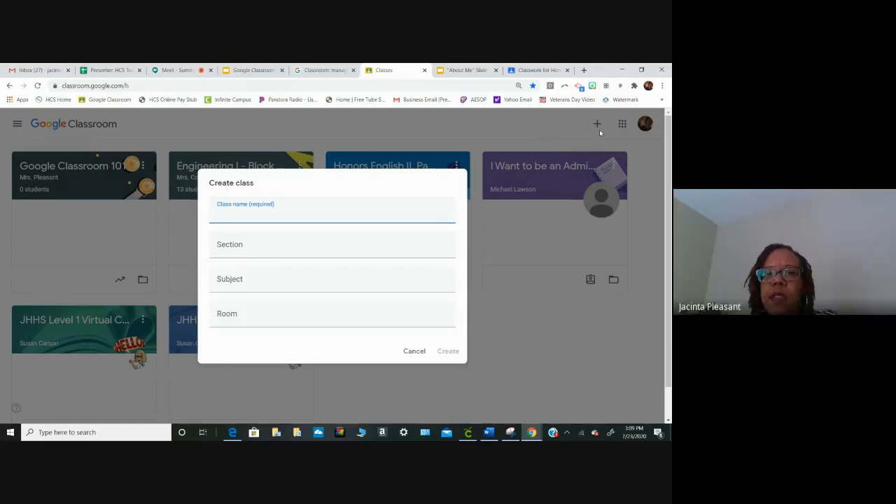
pyautogui.click(414, 352)
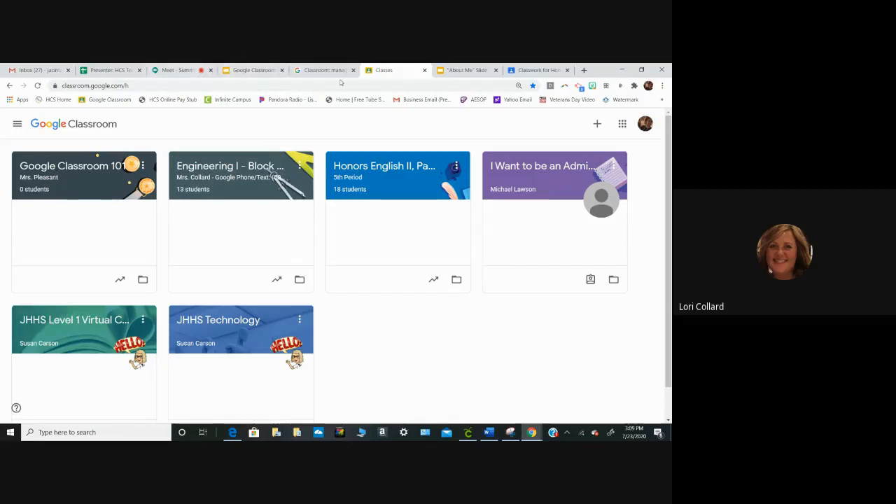
# - Copy the Meet link from the class settings of Google Classroom 101
pyautogui.click(53, 171)
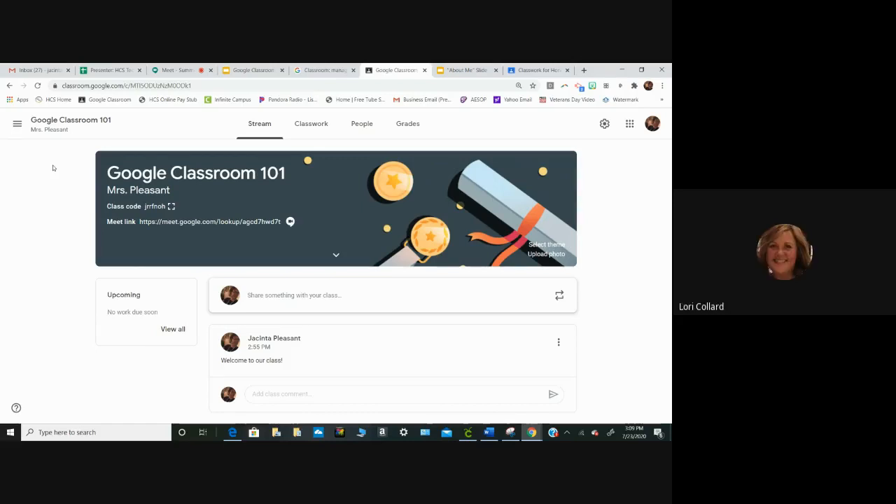
pyautogui.click(605, 125)
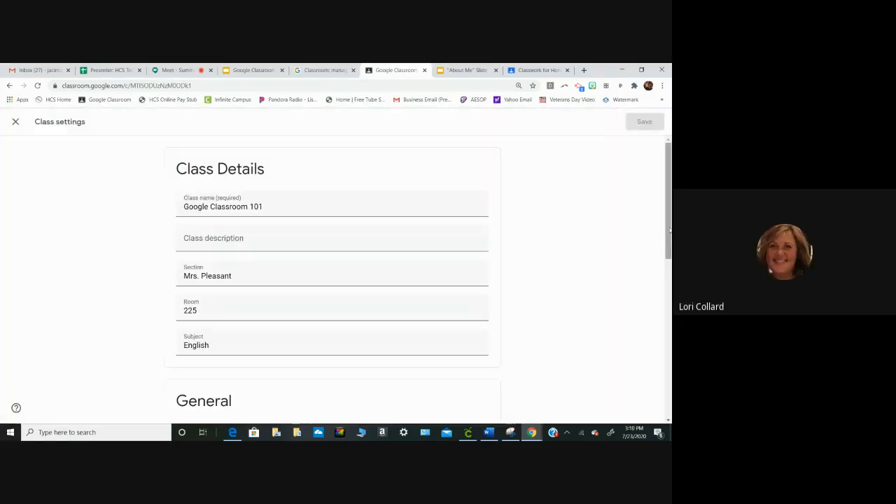
pyautogui.scroll(-6, 287, 319)
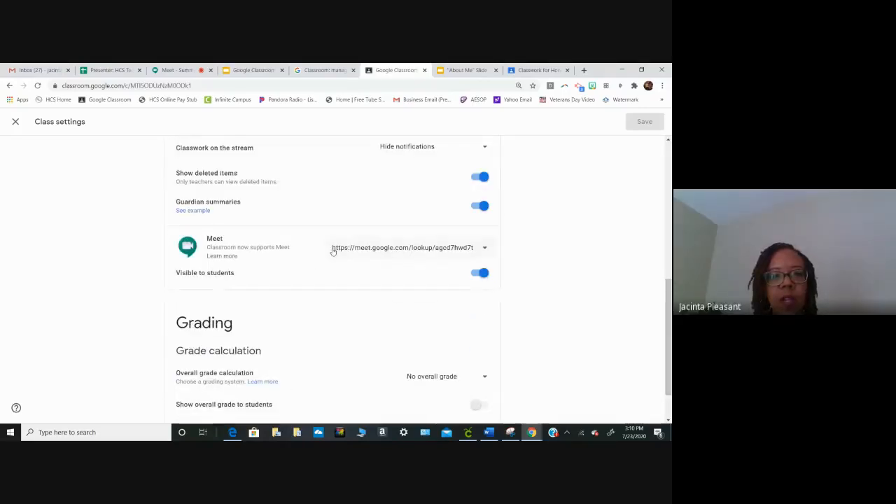
pyautogui.click(408, 252)
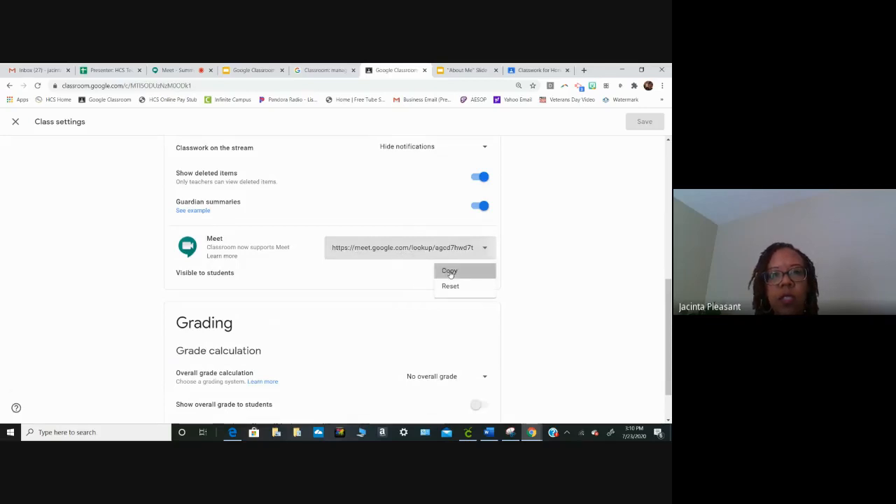
pyautogui.click(450, 272)
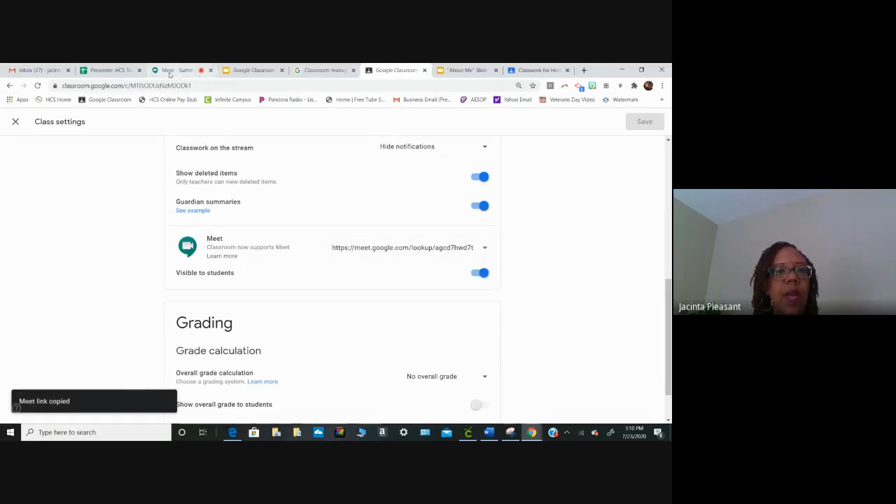
# - Close the Honors English II classwork, "About Me" slide and Google for Education pages, and return to the Google Classroom 101 presentation
pyautogui.click(252, 71)
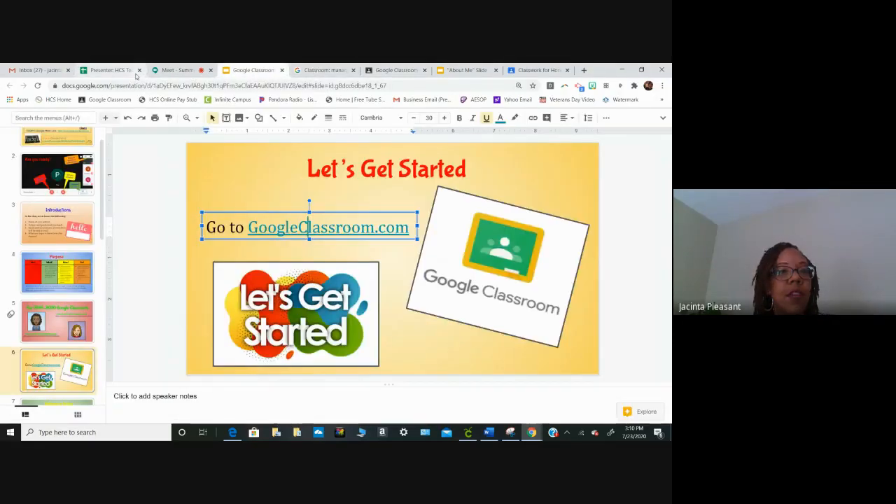
pyautogui.click(165, 70)
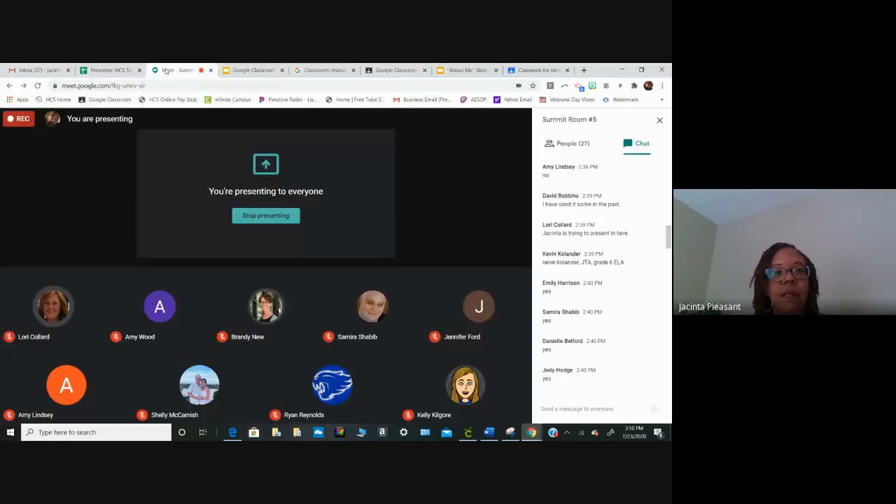
pyautogui.click(521, 70)
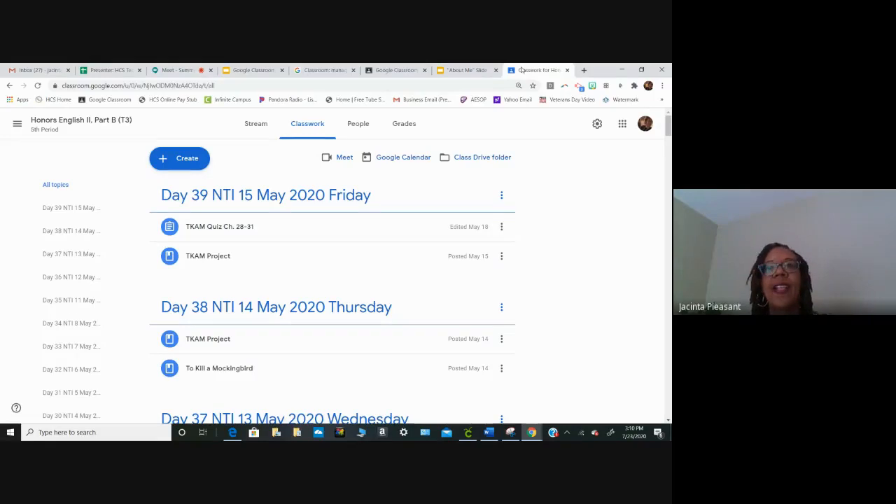
pyautogui.click(567, 70)
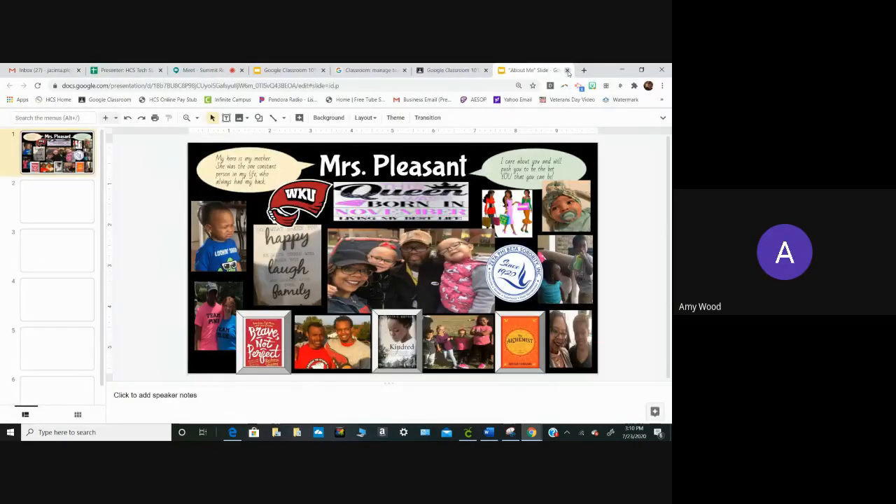
pyautogui.click(568, 70)
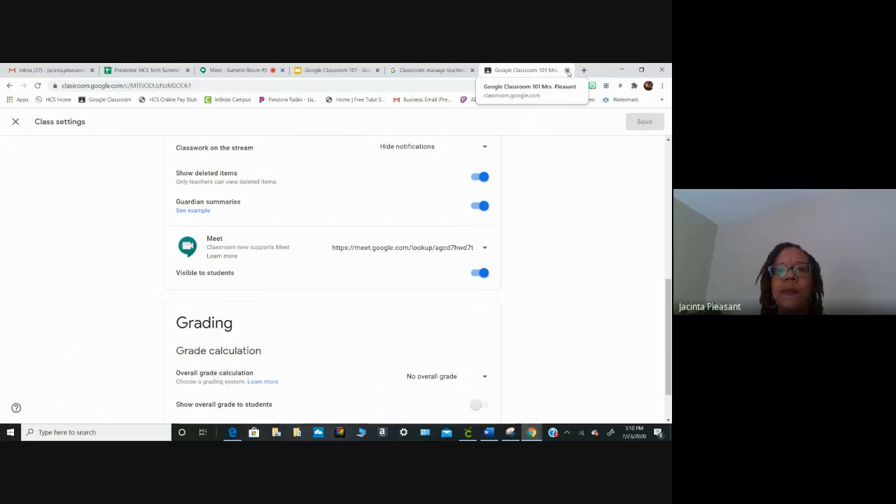
pyautogui.click(439, 71)
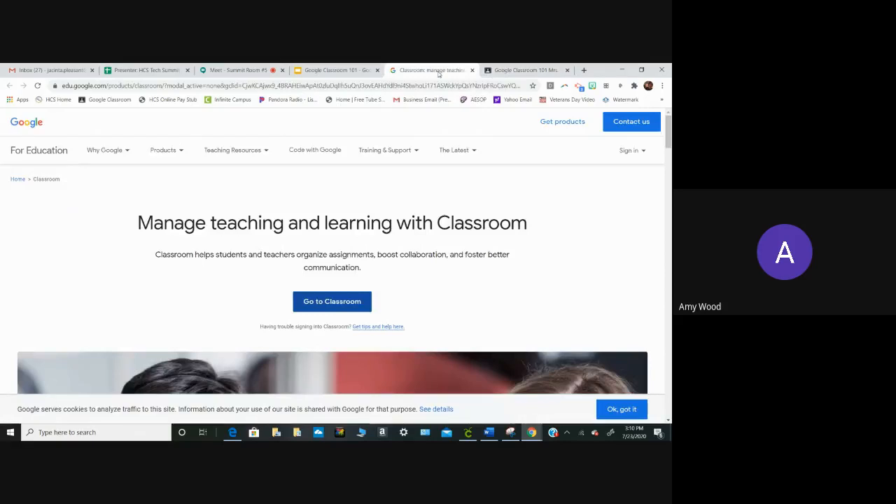
pyautogui.click(472, 71)
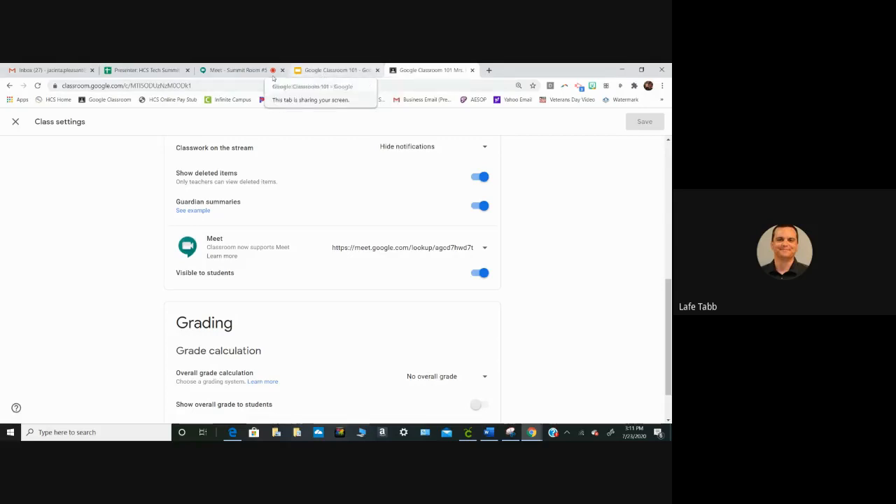
pyautogui.click(244, 70)
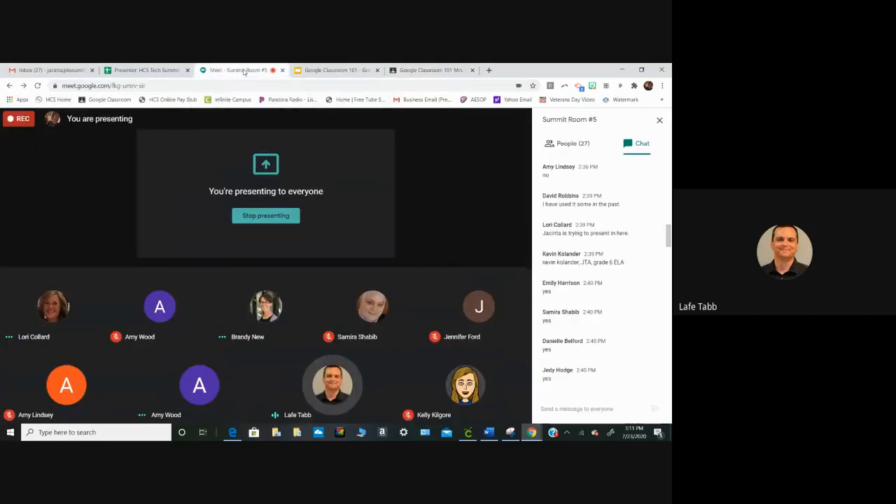
pyautogui.click(312, 70)
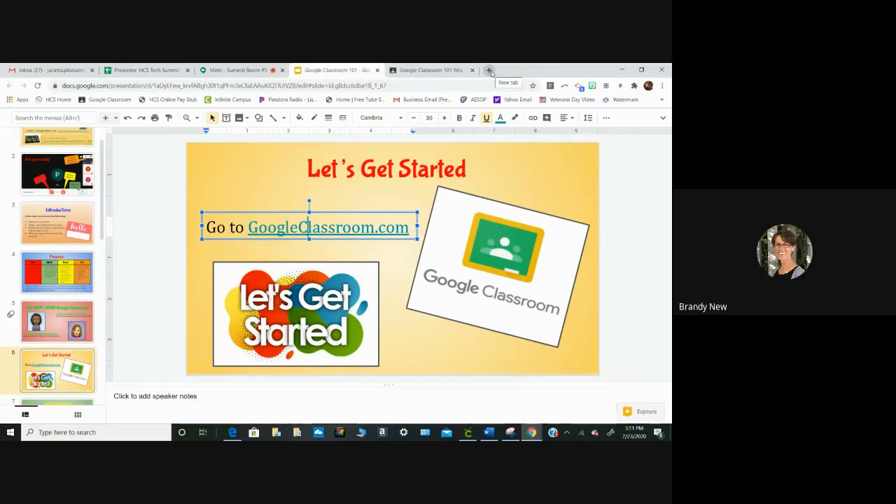
# - Leave the class settings of Google Classroom 101 and open the "Breakout Room" draft material in the classwork for editing
pyautogui.click(434, 71)
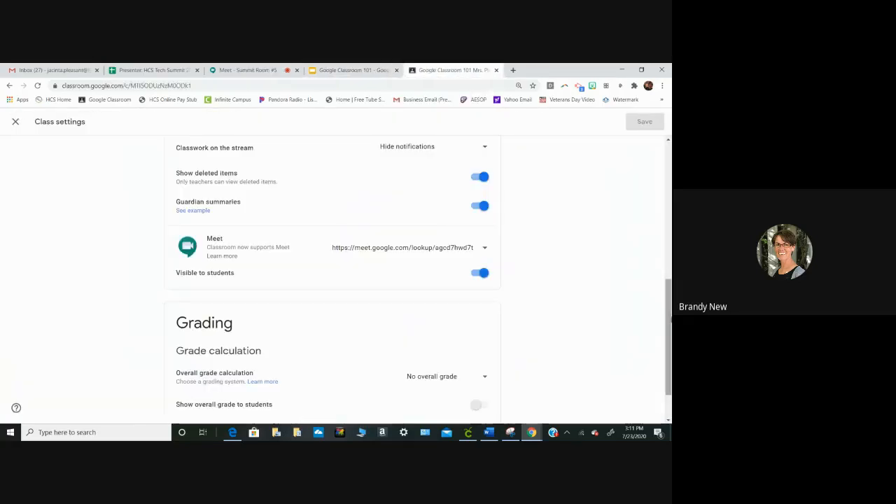
pyautogui.moveTo(668, 376)
pyautogui.mouseDown()
pyautogui.moveTo(666, 220)
pyautogui.moveTo(667, 381)
pyautogui.mouseUp()
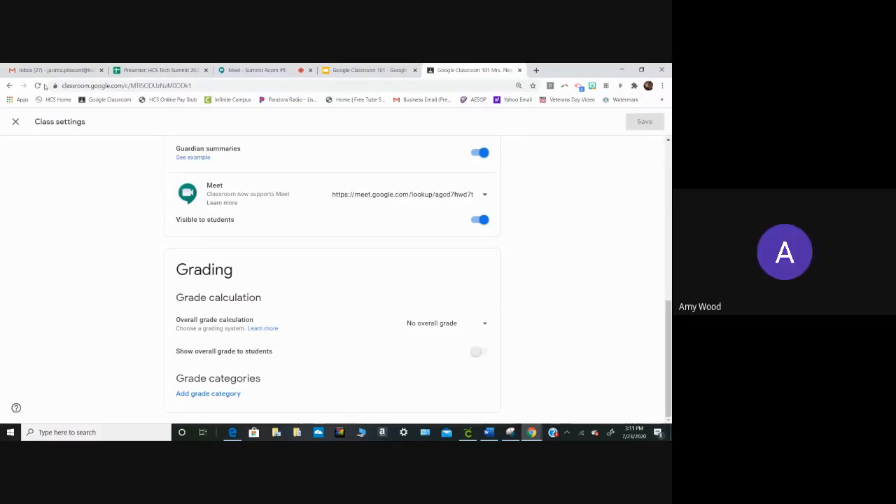
pyautogui.click(16, 123)
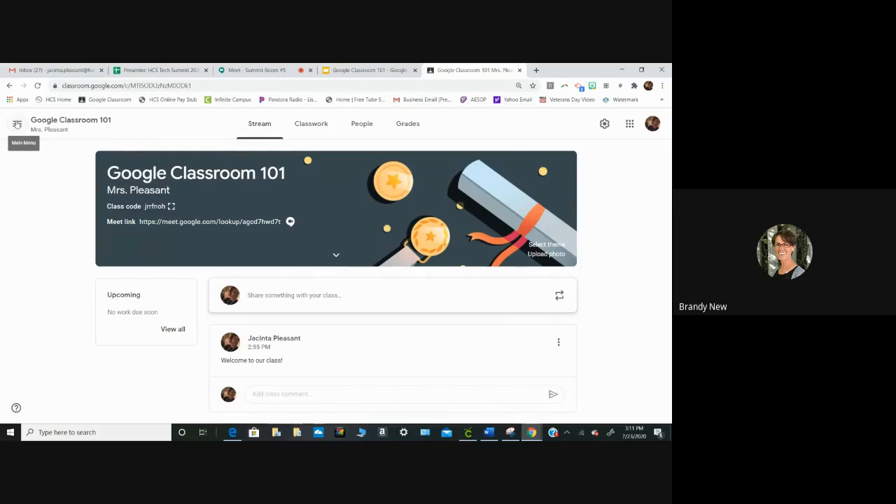
pyautogui.click(311, 124)
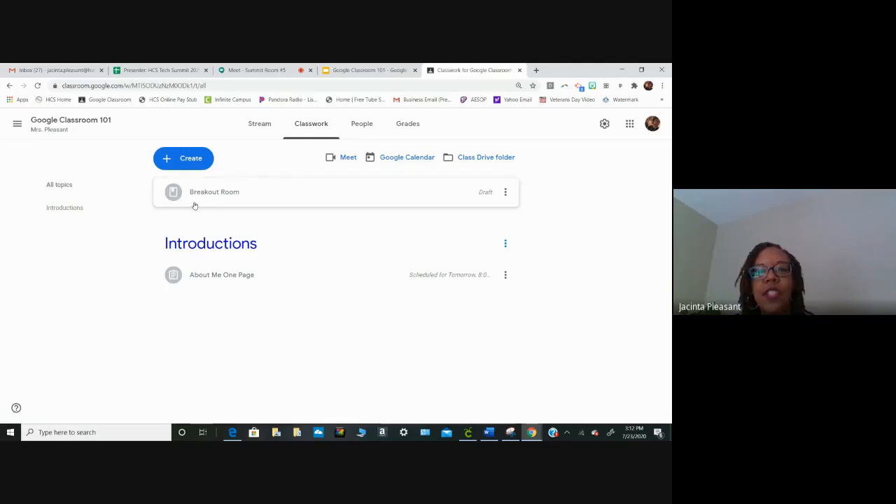
pyautogui.click(505, 193)
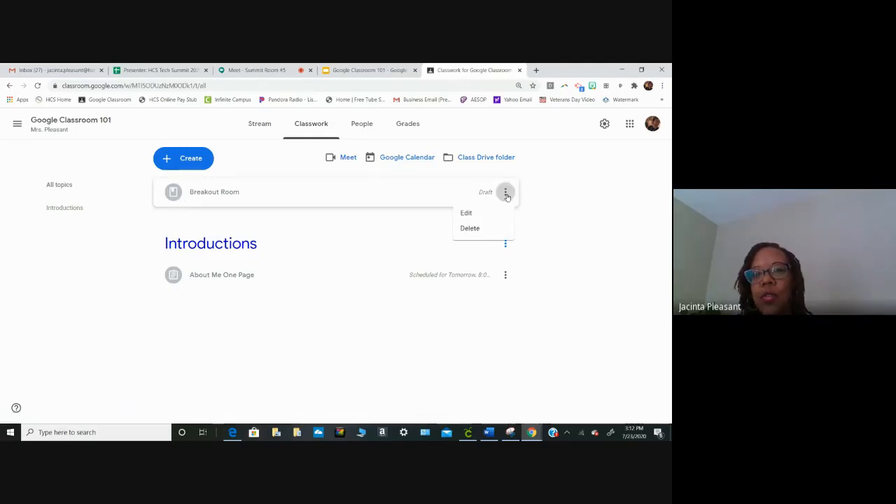
pyautogui.click(468, 213)
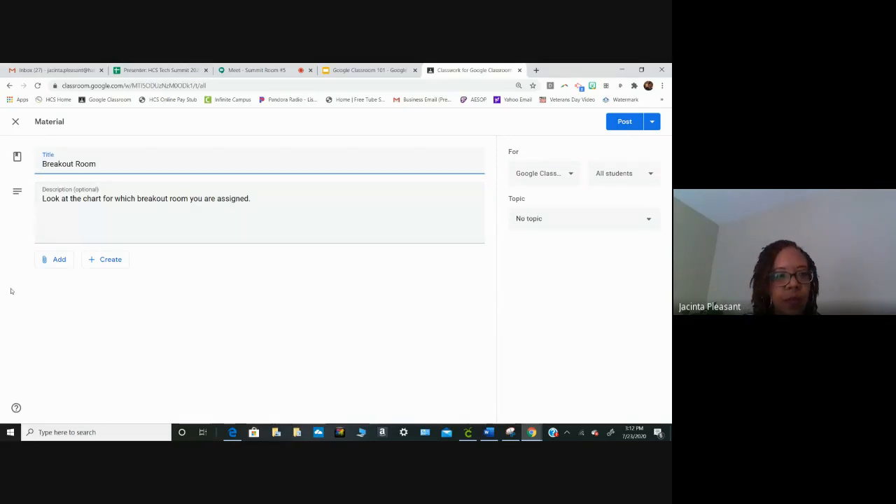
# - Attach the "Breakout Rooms" Google Docs file from Google Drive to the Breakout Room material
pyautogui.click(57, 263)
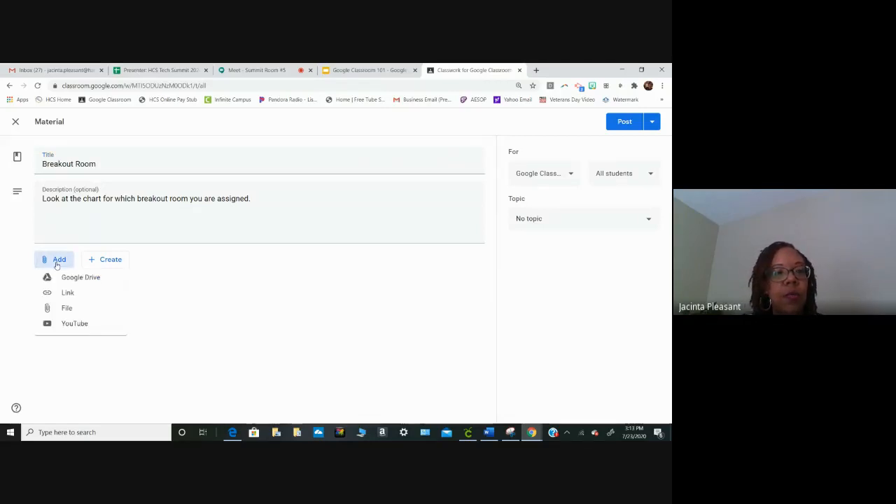
pyautogui.click(75, 281)
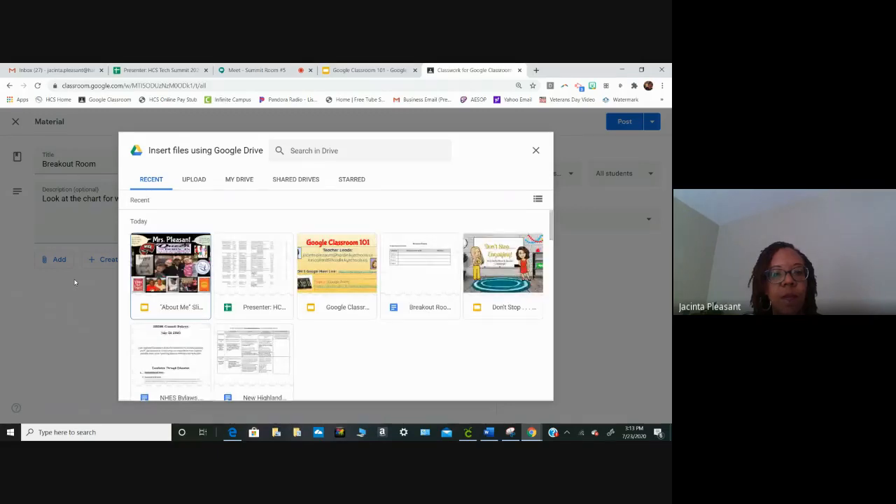
pyautogui.click(417, 267)
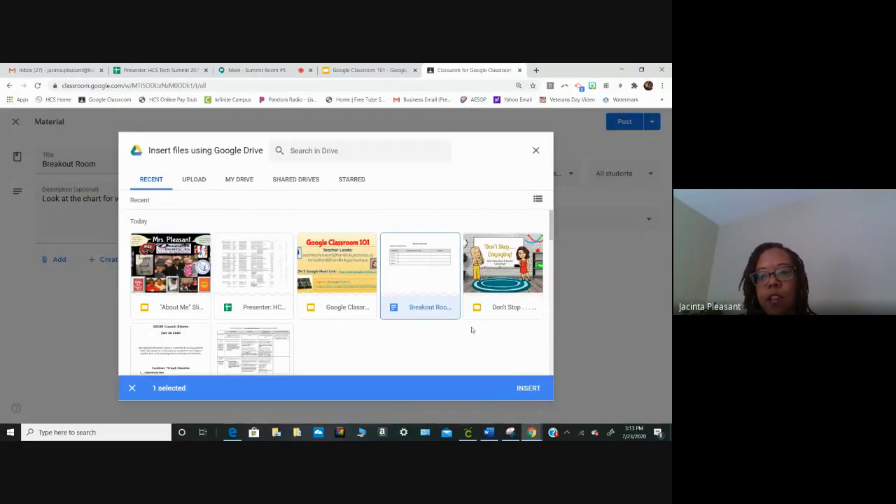
pyautogui.click(529, 388)
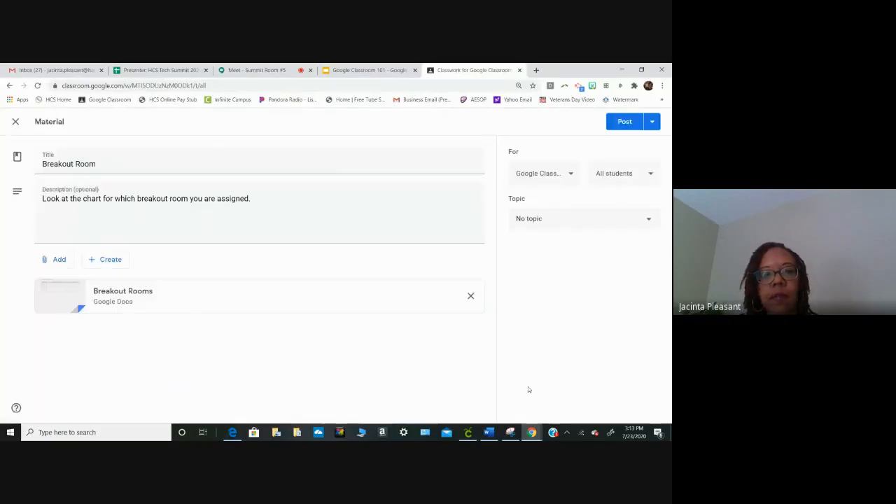
# - Open the attached Breakout Rooms document and paste the copied Meet link after "Google Classroom Code:"
pyautogui.click(71, 292)
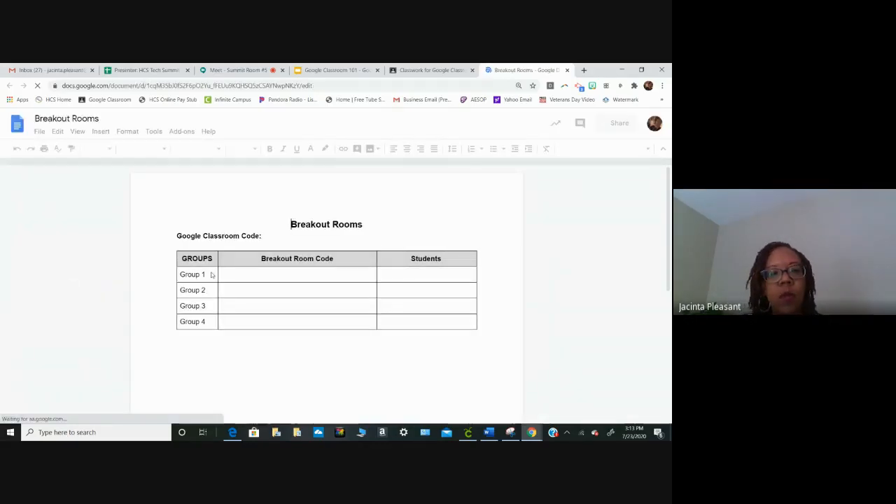
pyautogui.click(277, 238)
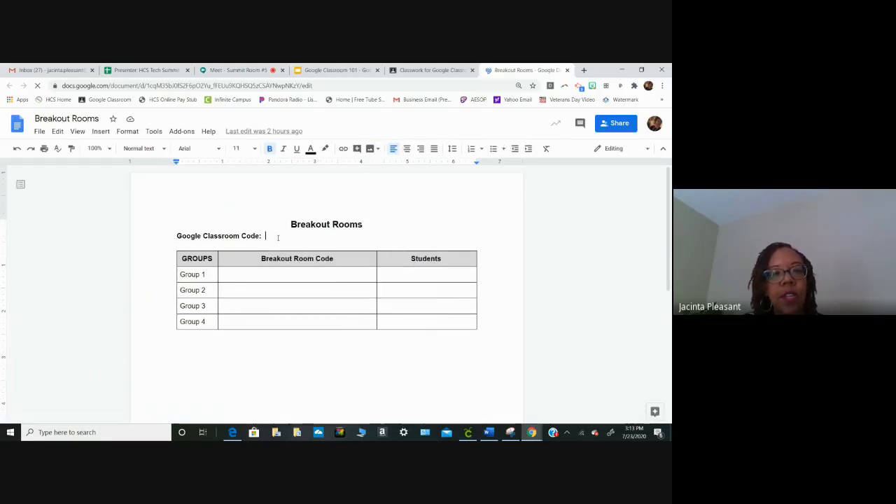
pyautogui.rightClick(281, 241)
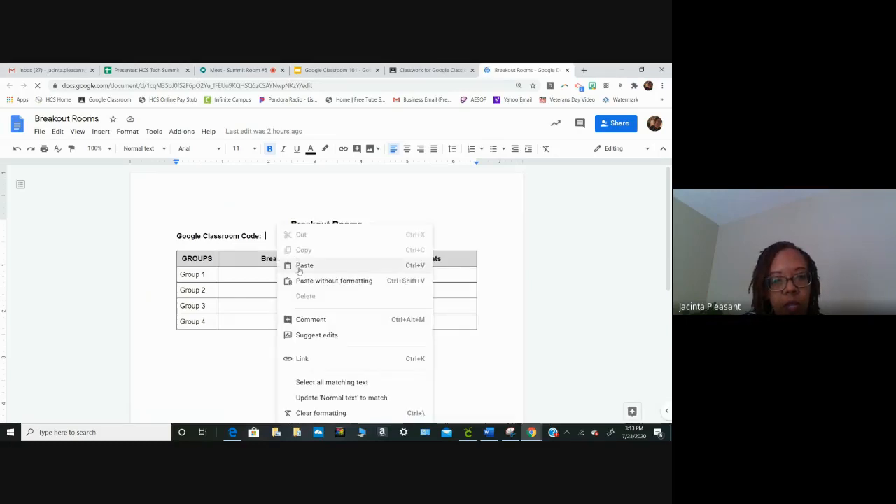
pyautogui.click(301, 266)
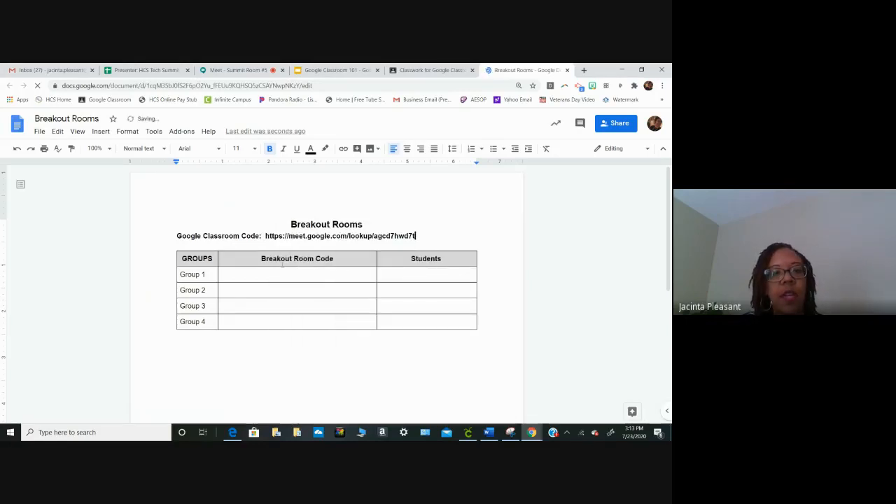
# - Paste the Meet link into the Breakout Room Code cells of Group 1, Group 2, Group 3 and Group 4
pyautogui.click(281, 272)
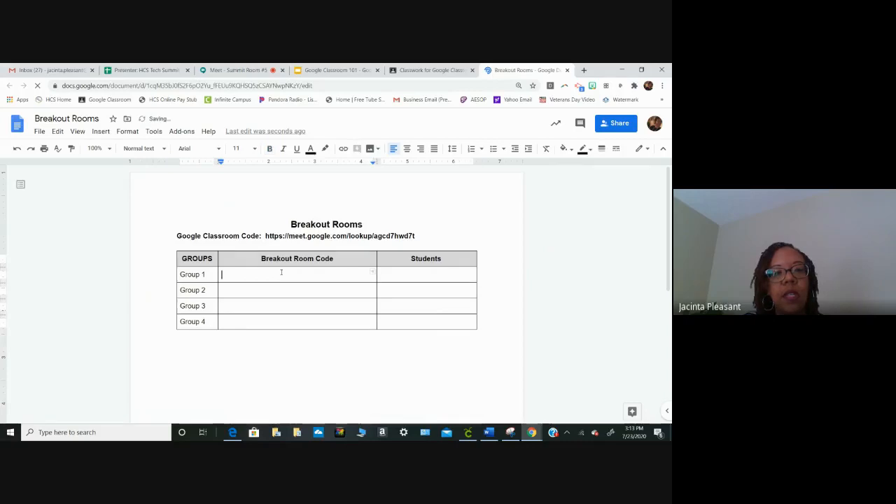
pyautogui.rightClick(282, 273)
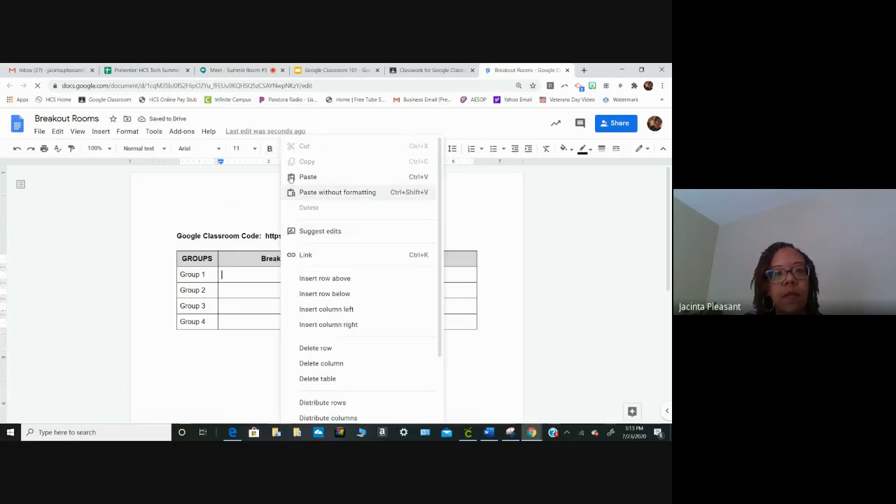
pyautogui.click(315, 192)
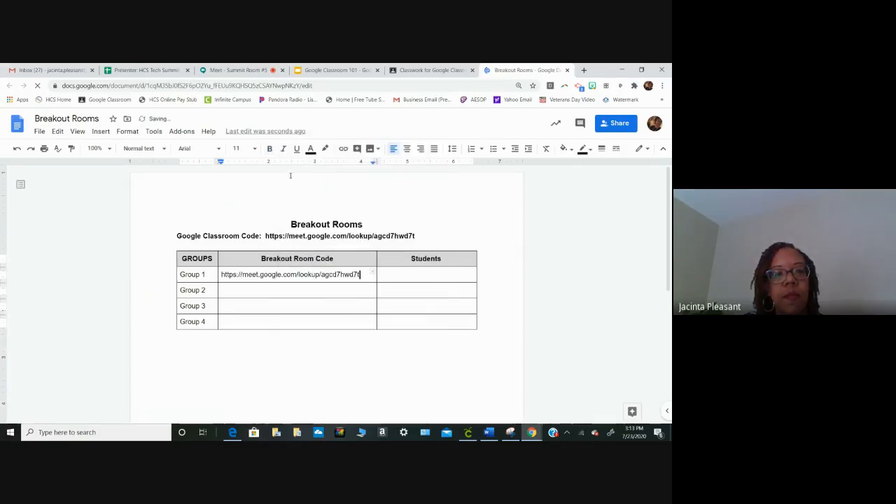
pyautogui.click(274, 292)
pyautogui.rightClick(275, 292)
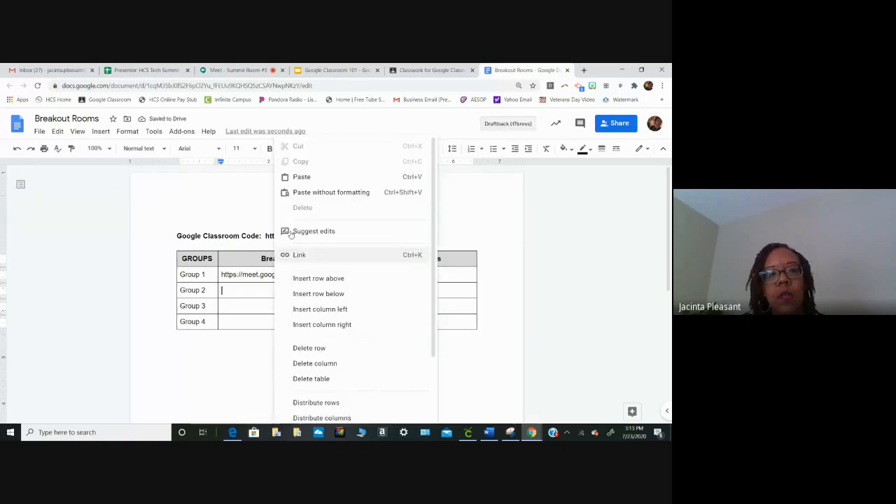
pyautogui.click(300, 177)
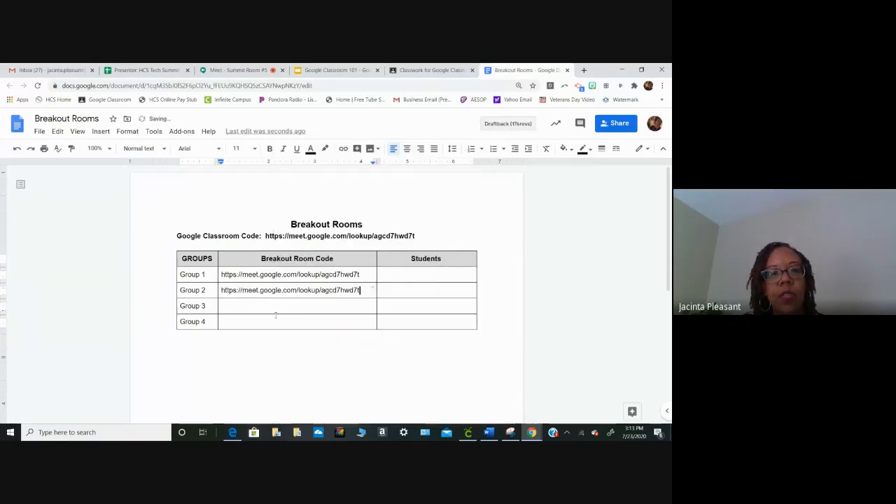
pyautogui.click(274, 309)
pyautogui.rightClick(273, 309)
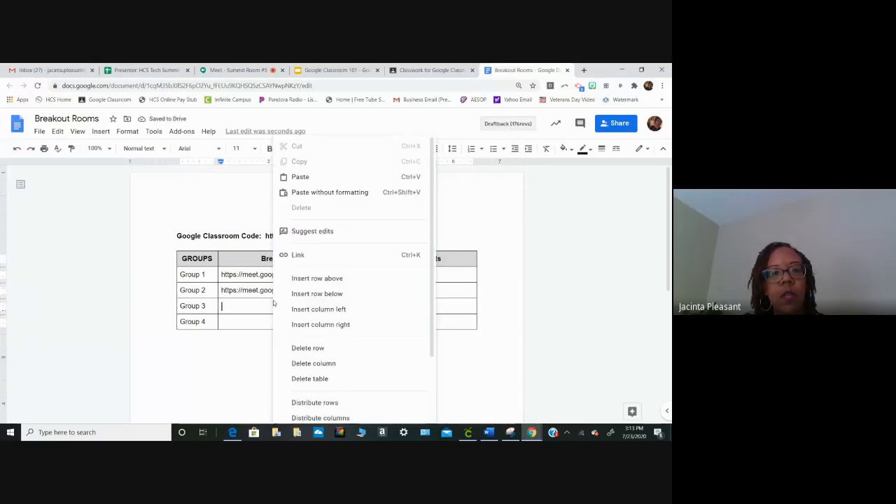
pyautogui.click(300, 177)
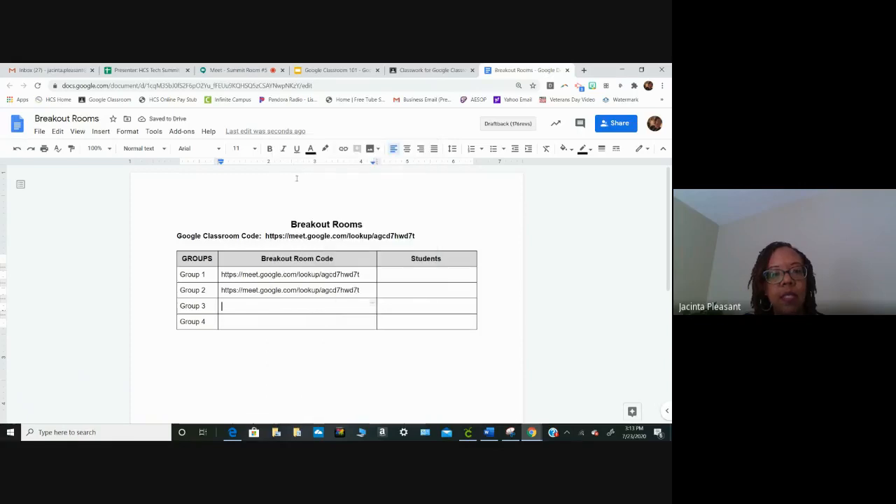
pyautogui.click(279, 322)
pyautogui.rightClick(279, 324)
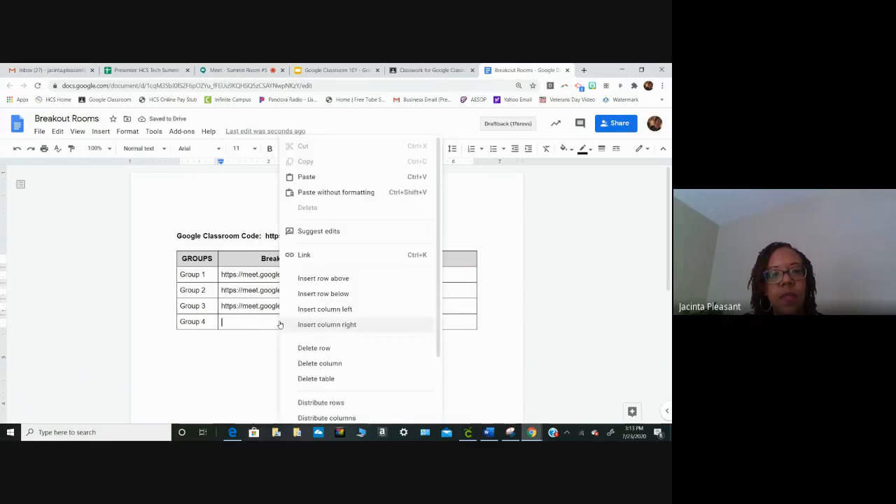
pyautogui.click(297, 177)
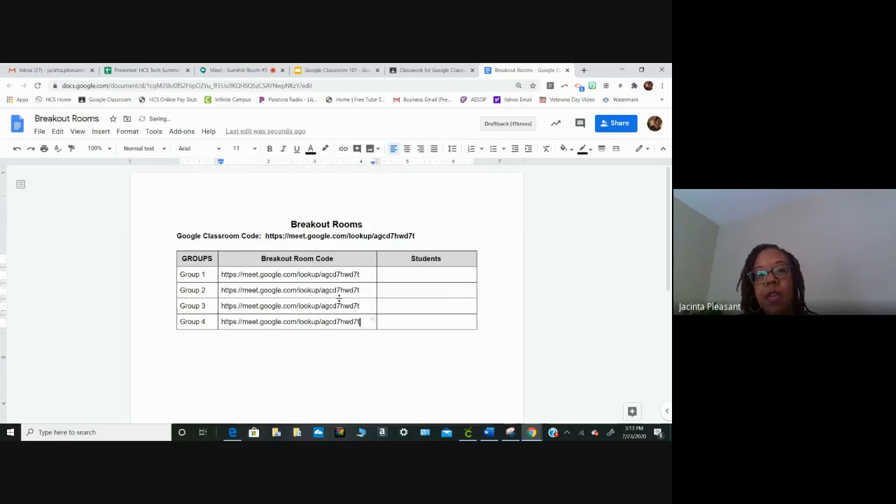
# - Replace the code after "lookup/" in the Group 1 Meet link with "group1"
pyautogui.click(364, 273)
pyautogui.press('BackSpace')
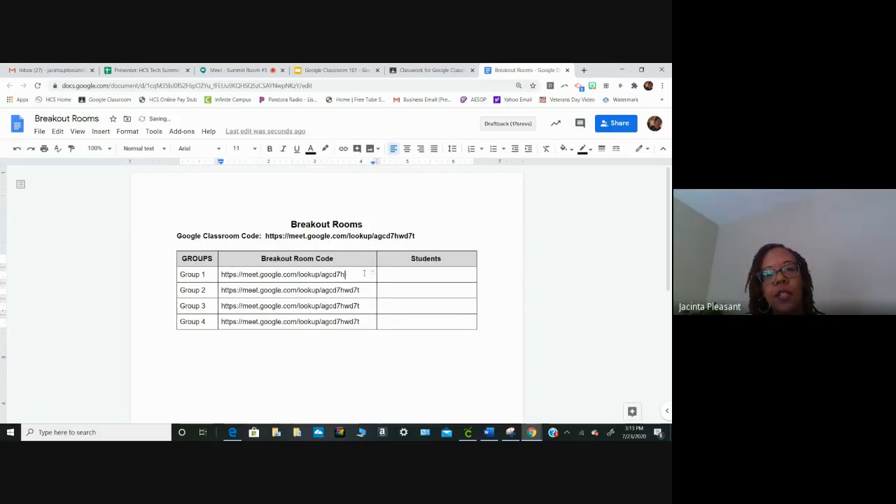
pyautogui.press('BackSpace')
pyautogui.press('BackSpace')
pyautogui.press('BackSpace')
pyautogui.press('BackSpace')
pyautogui.press('BackSpace')
pyautogui.press('BackSpace')
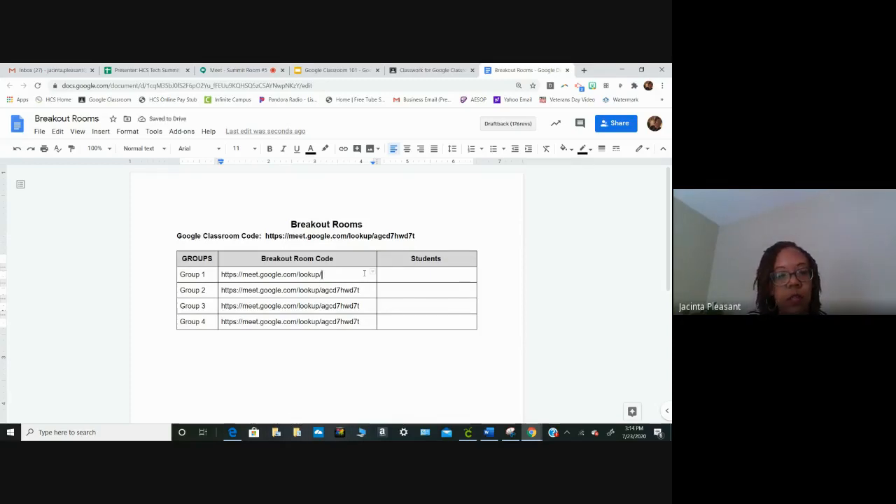
pyautogui.write('groups')
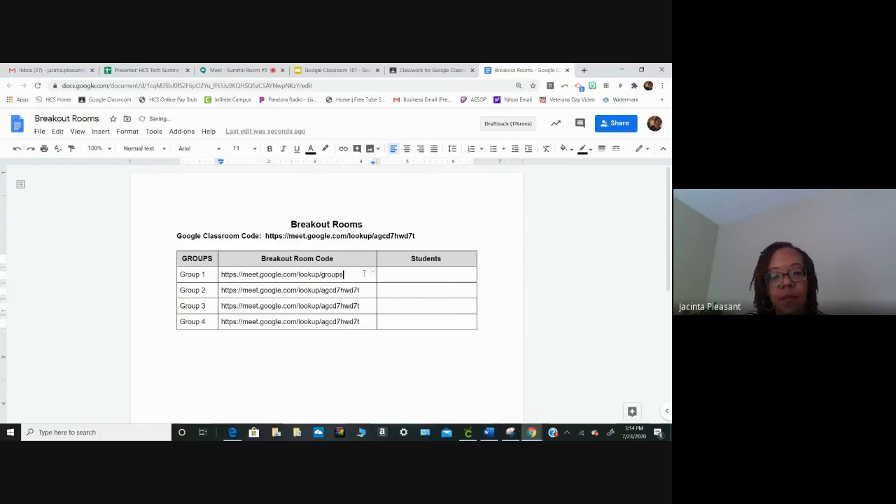
pyautogui.press('BackSpace')
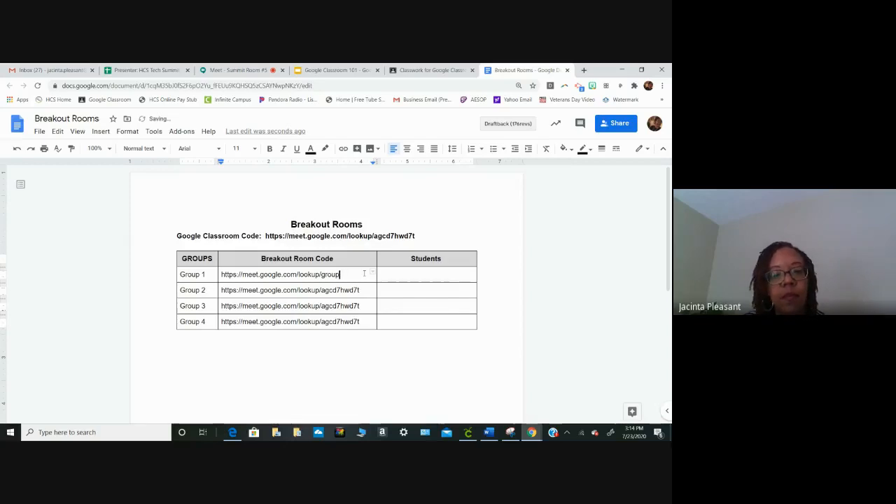
pyautogui.write('1')
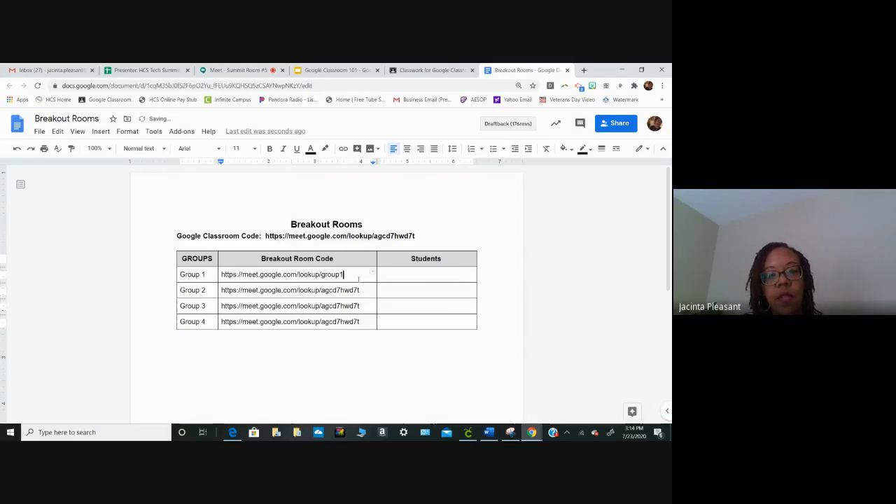
# - Replace the code after "lookup/" in the Group 2 Meet link with "group2", followed by a line break
pyautogui.click(362, 292)
pyautogui.press('BackSpace')
pyautogui.press('BackSpace')
pyautogui.press('BackSpace')
pyautogui.press('BackSpace')
pyautogui.press('BackSpace')
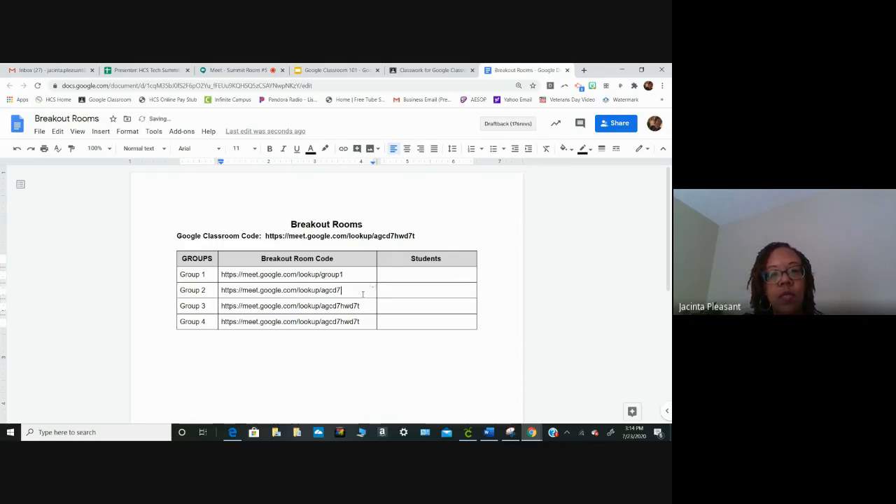
pyautogui.press('BackSpace')
pyautogui.press('BackSpace')
pyautogui.press('BackSpace')
pyautogui.write('grou')
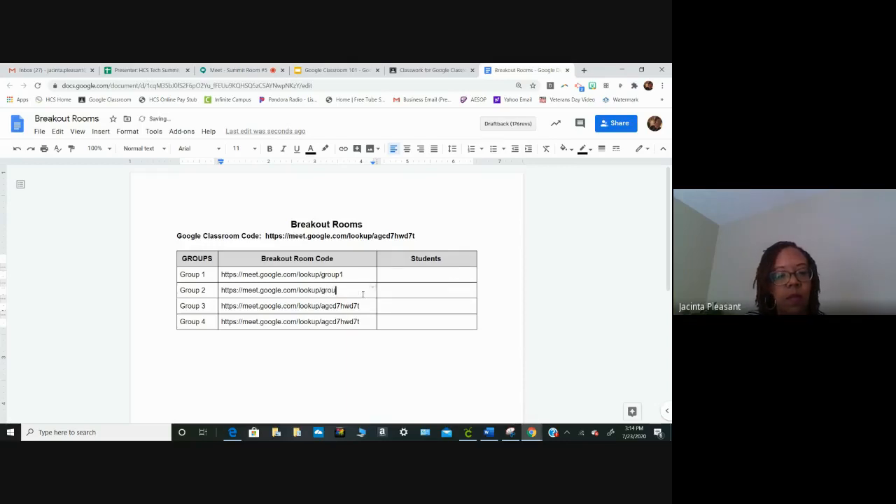
pyautogui.write('p 2')
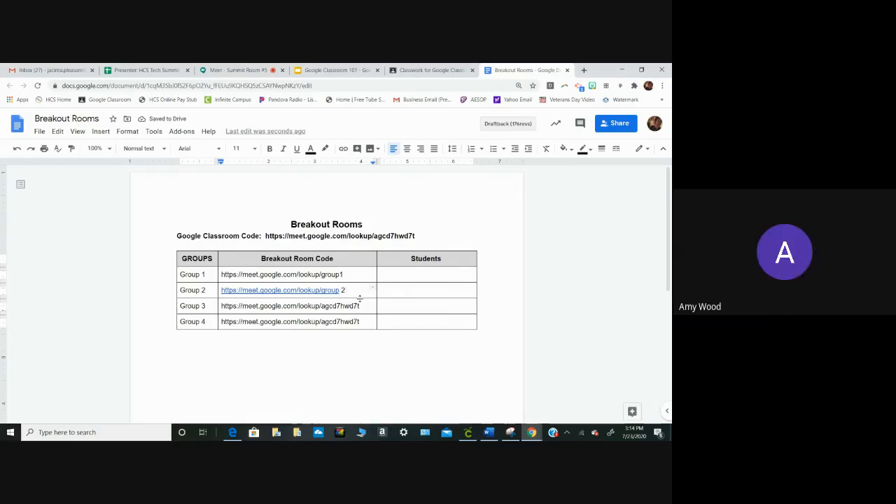
pyautogui.press('BackSpace')
pyautogui.press('BackSpace')
pyautogui.write('2')
pyautogui.press('Return')
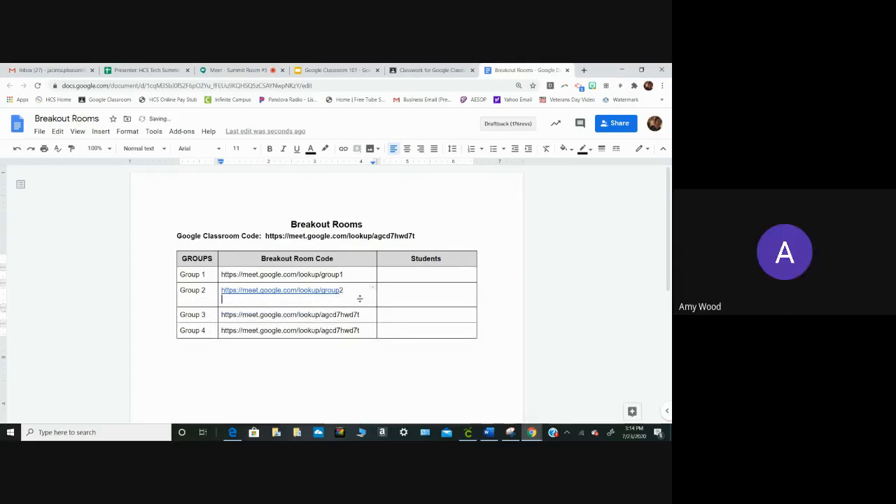
# - Replace the code after "lookup/" in the Group 3 Meet link with "group3", followed by a line break
pyautogui.click(362, 315)
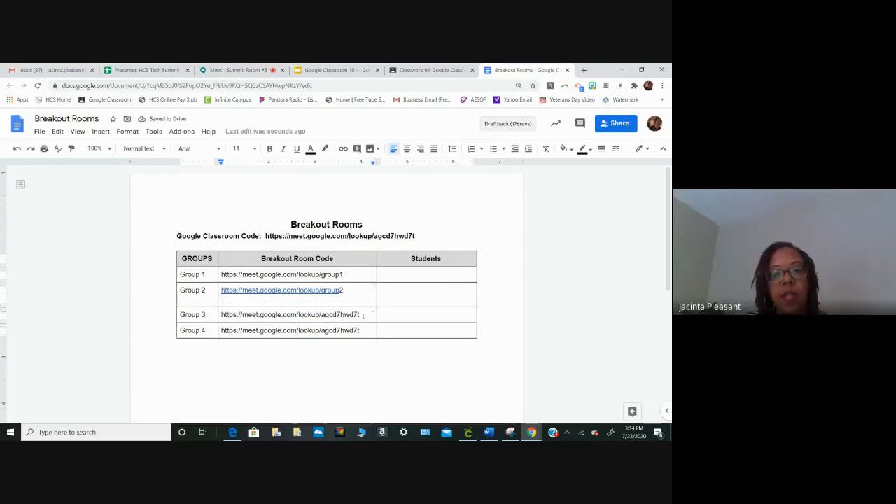
pyautogui.press('BackSpace')
pyautogui.press('BackSpace')
pyautogui.press('BackSpace')
pyautogui.press('BackSpace')
pyautogui.press('BackSpace')
pyautogui.press('BackSpace')
pyautogui.press('BackSpace')
pyautogui.press('BackSpace')
pyautogui.press('BackSpace')
pyautogui.press('BackSpace')
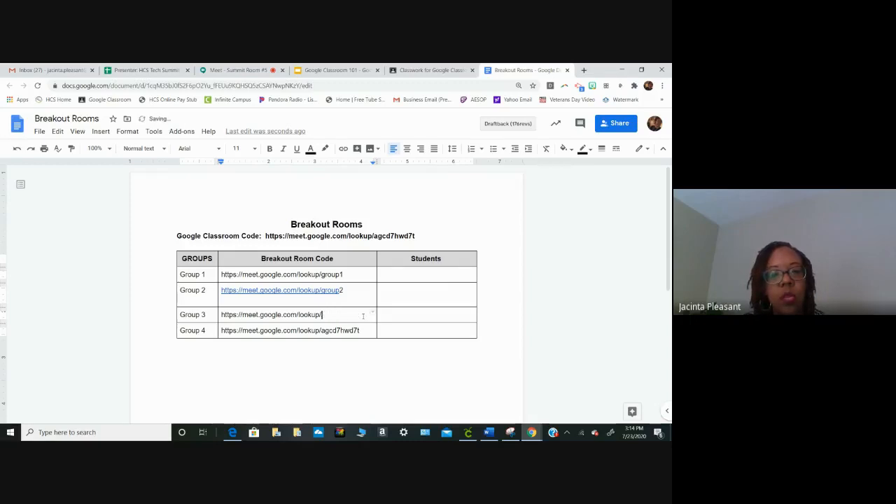
pyautogui.write('group')
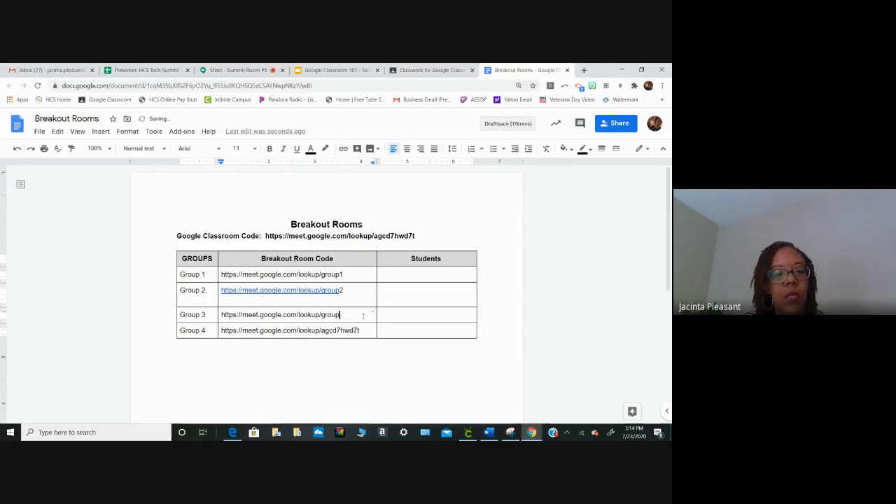
pyautogui.write('3')
pyautogui.press('Return')
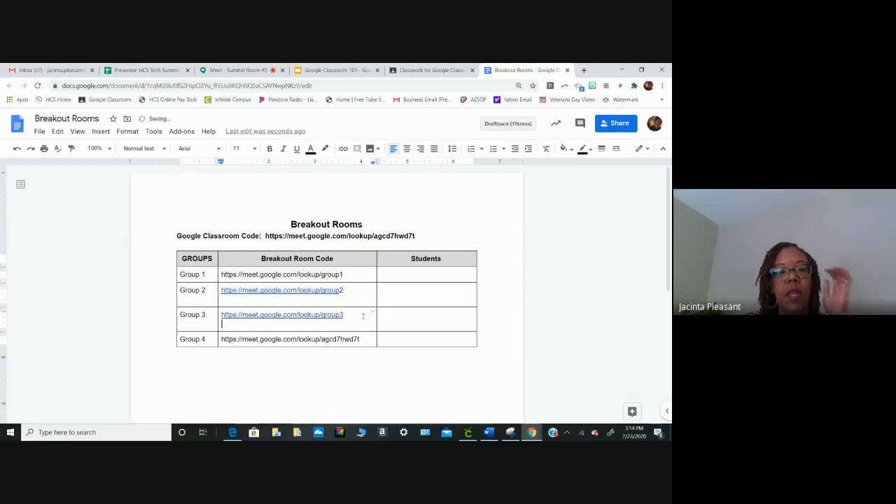
# - Add a line break after the Group 1 link to make it a hyperlink, and test it in Meet without joining before closing the meeting page
pyautogui.click(345, 275)
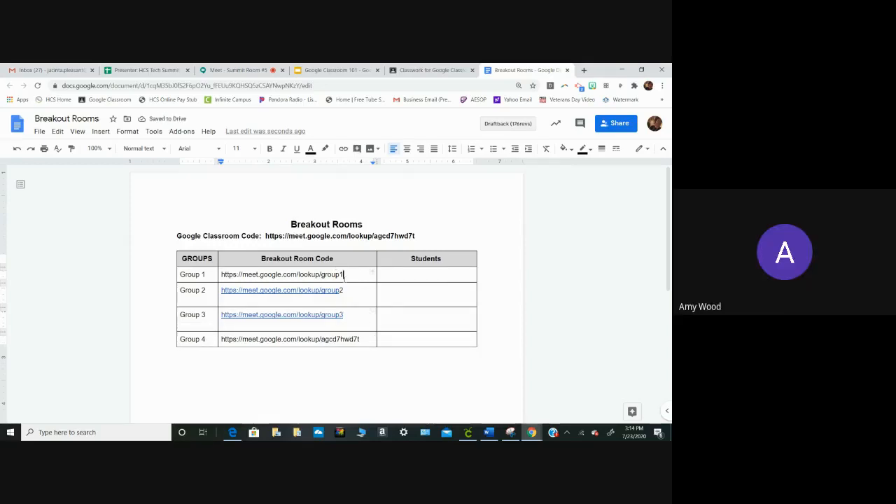
pyautogui.press('Return')
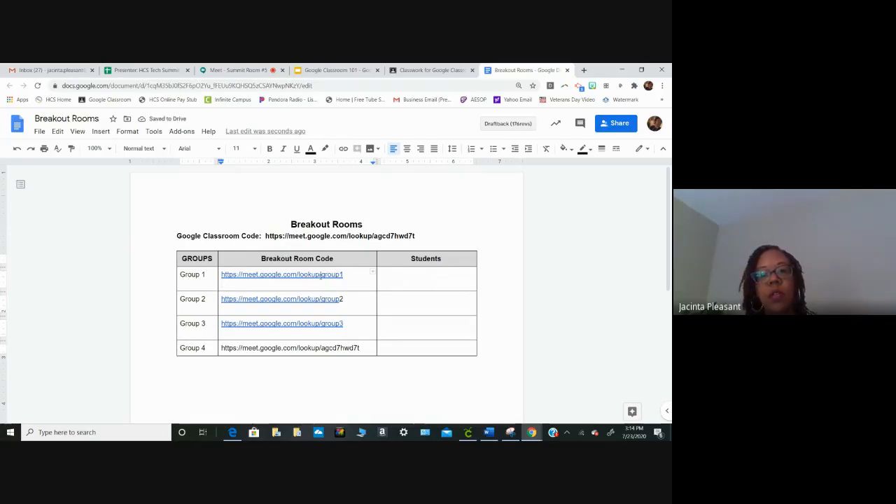
pyautogui.click(318, 275)
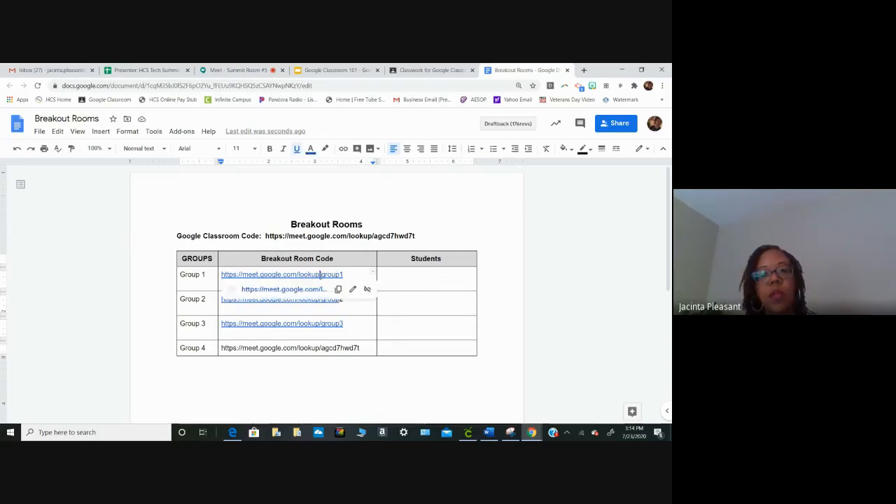
pyautogui.click(308, 289)
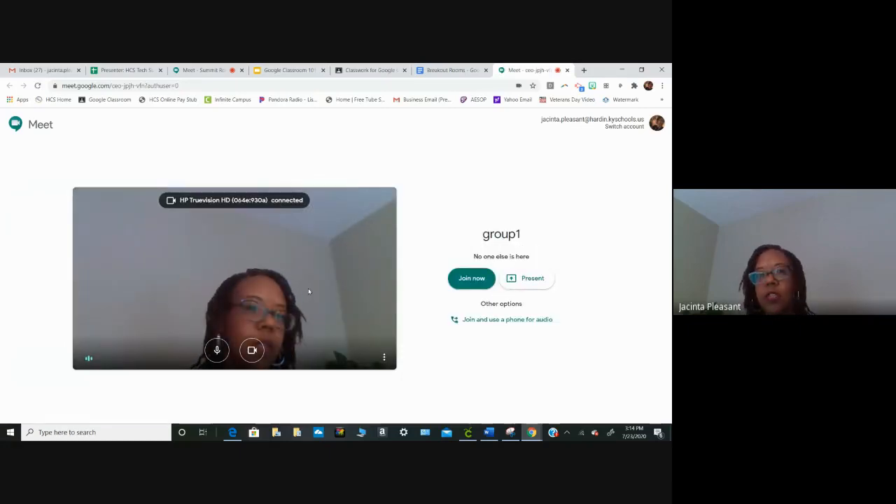
pyautogui.click(568, 71)
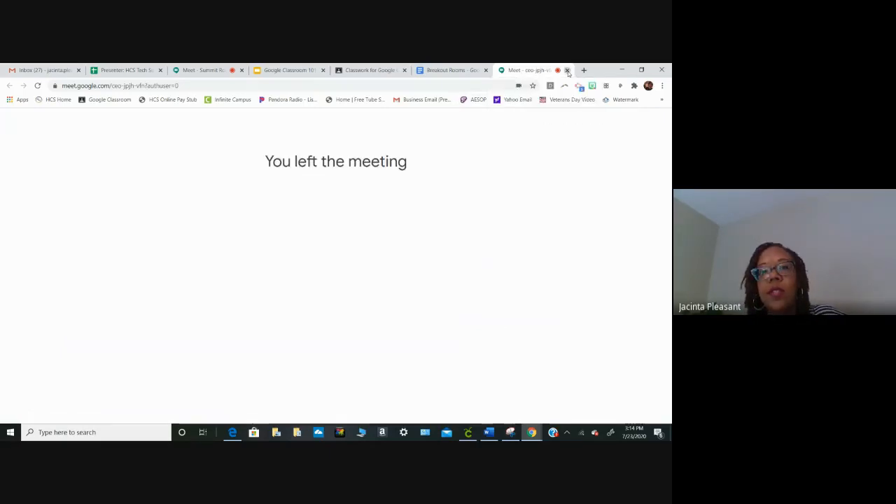
pyautogui.click(568, 71)
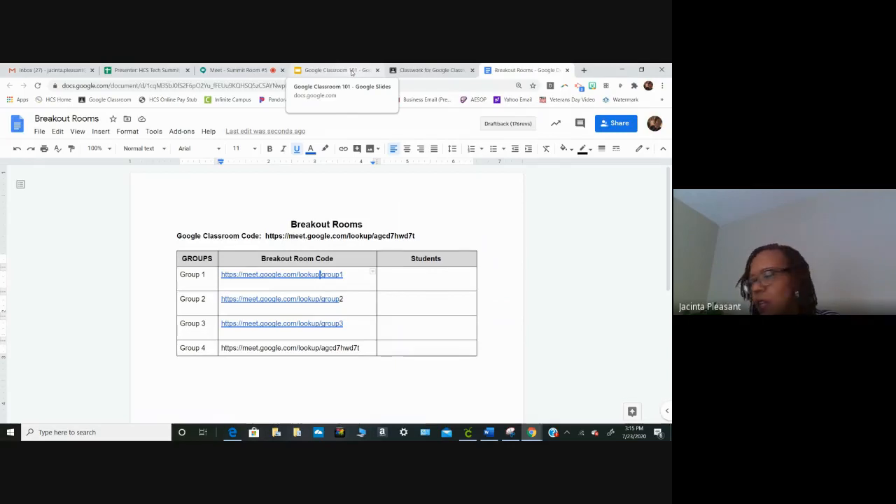
# - Return to the Breakout Room material in Classroom, create the topic "Breakout Rooms" for it and post it
pyautogui.click(341, 71)
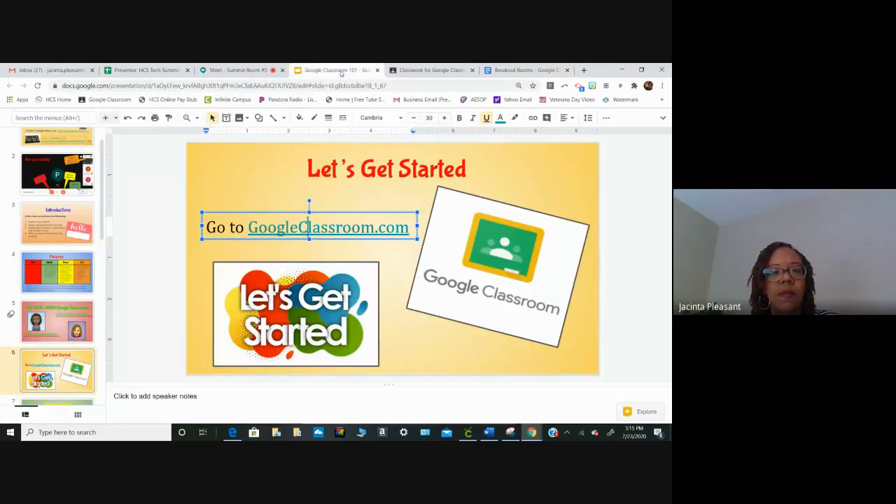
pyautogui.click(412, 71)
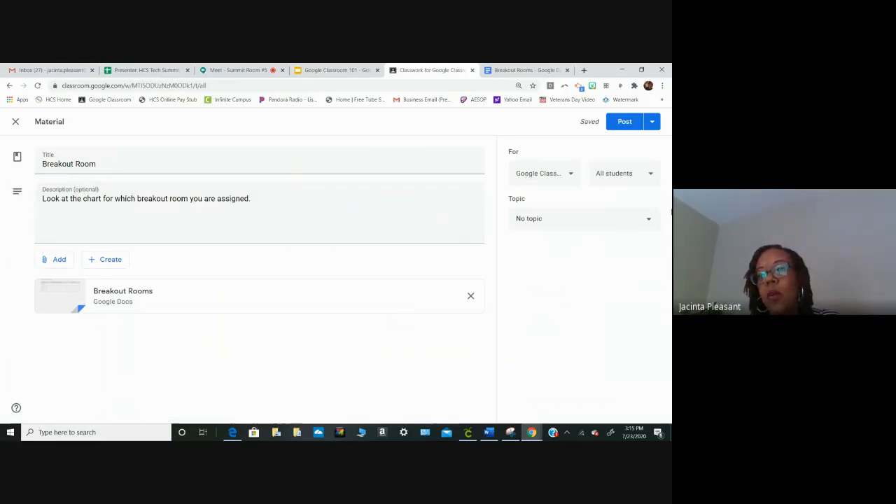
pyautogui.click(655, 219)
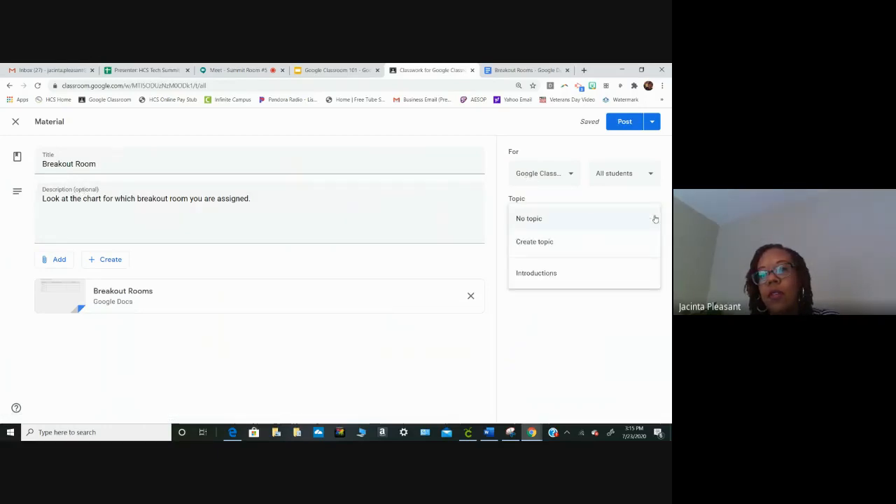
pyautogui.click(576, 241)
pyautogui.write('B')
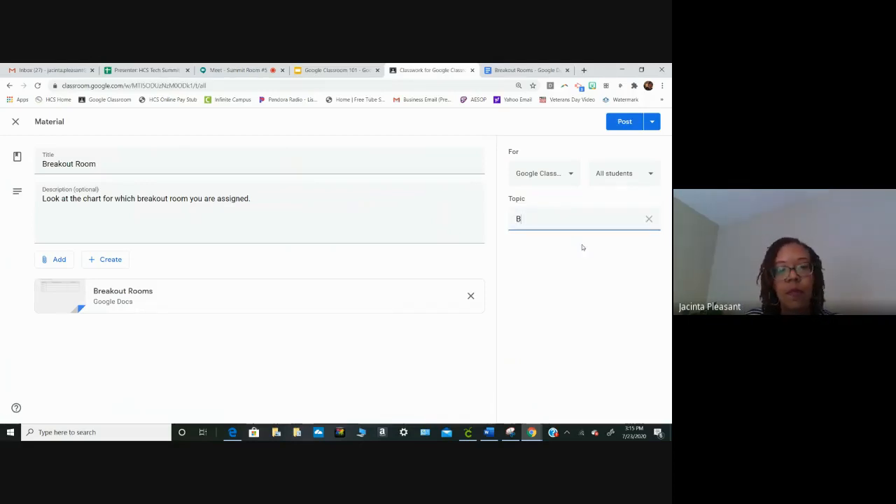
pyautogui.write('reakout Rooms')
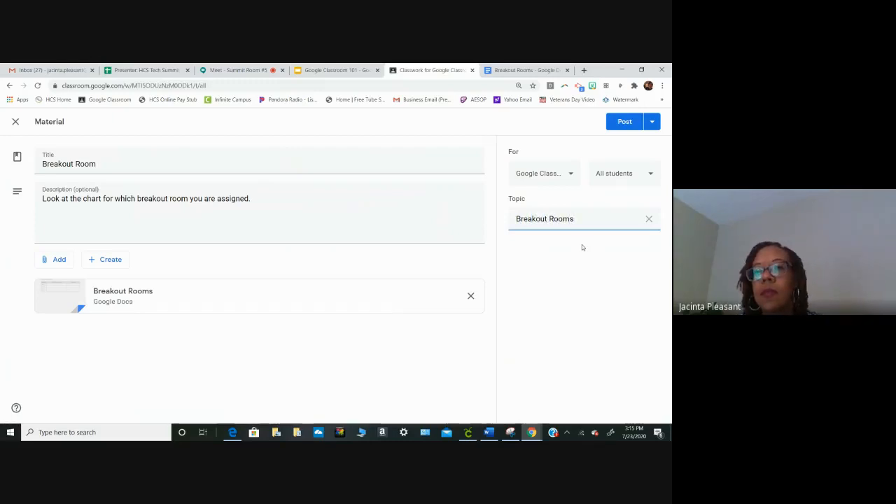
pyautogui.click(630, 123)
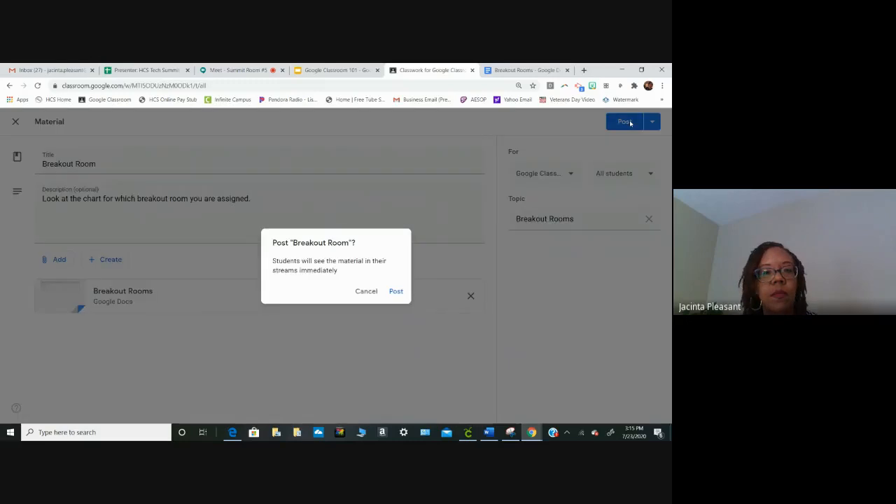
pyautogui.click(399, 291)
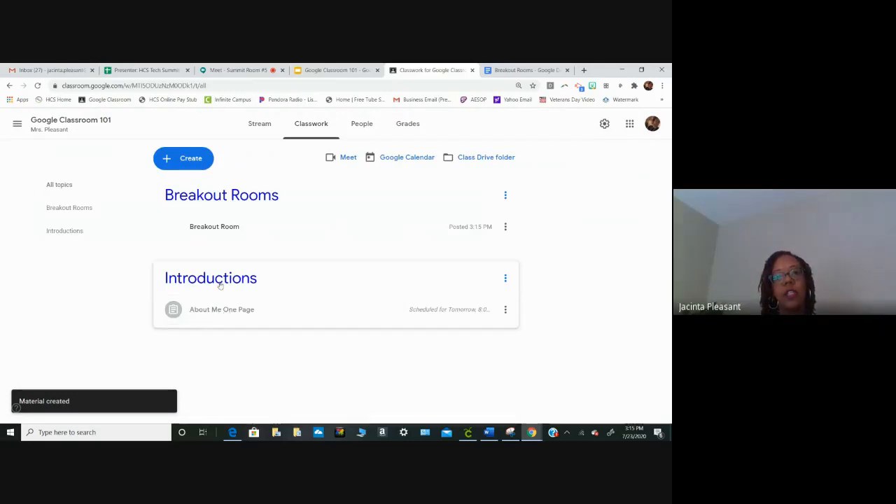
# - Move the Breakout Rooms topic down below Introductions and view the available options for the About Me One Page assignment
pyautogui.click(505, 196)
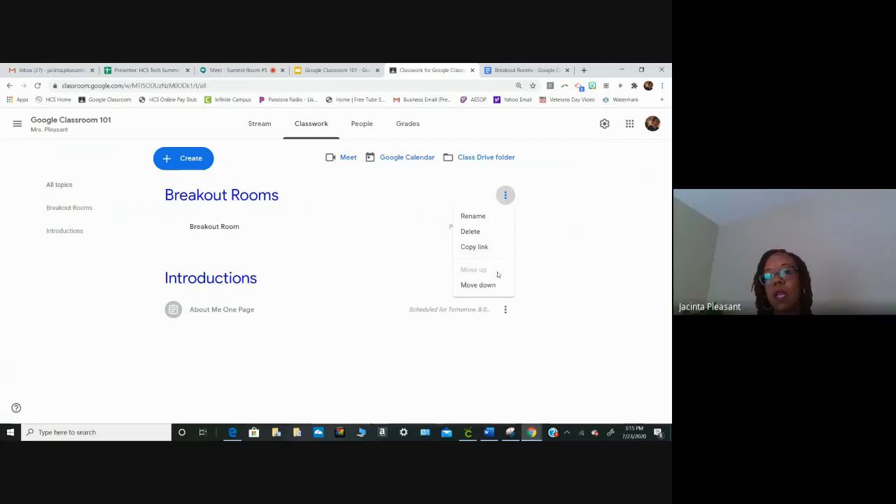
pyautogui.click(479, 285)
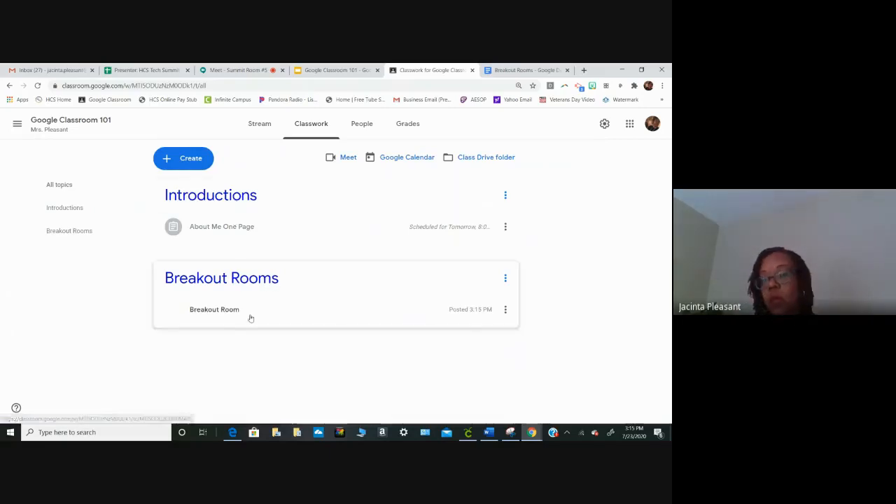
pyautogui.click(505, 228)
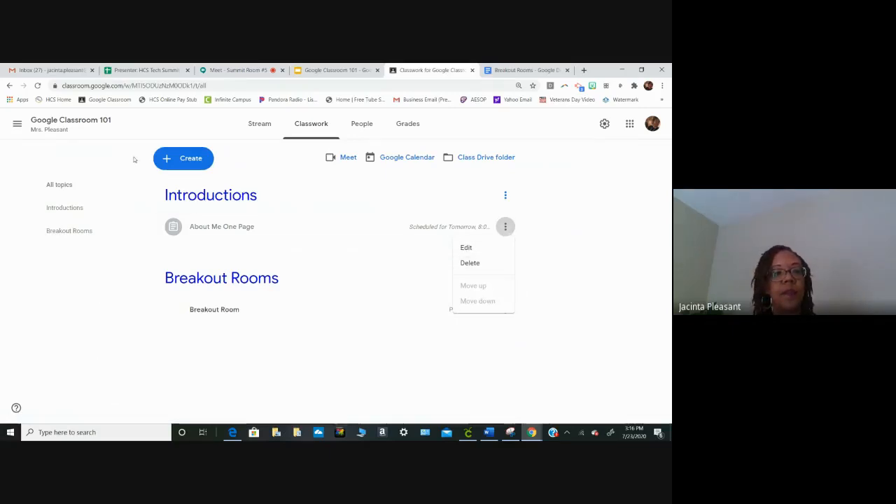
pyautogui.click(177, 165)
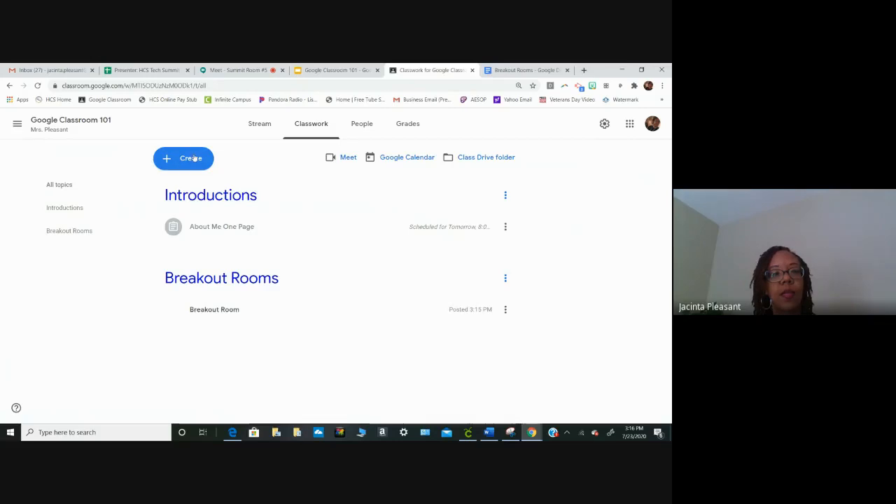
# - Reuse the post "TKAM Quiz Ch. 28-31" from the 5th Period class Honors English II, Part B (T3), without creating new attachment copies
pyautogui.click(179, 164)
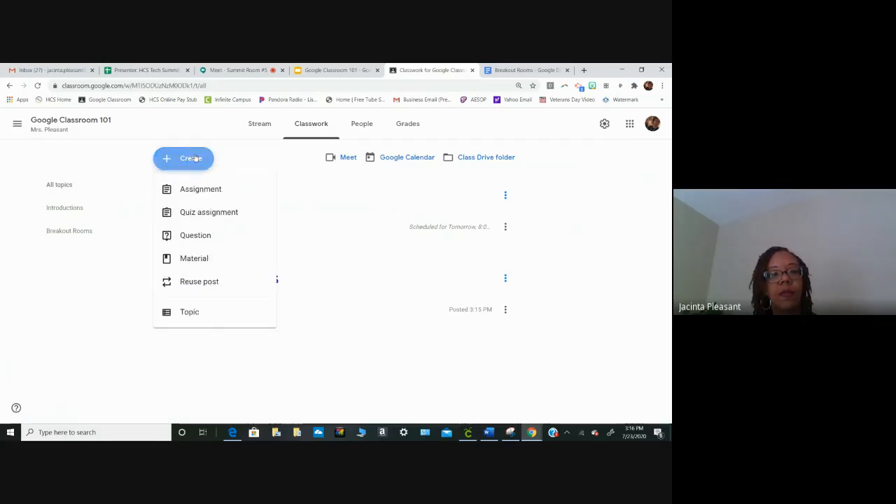
pyautogui.click(217, 284)
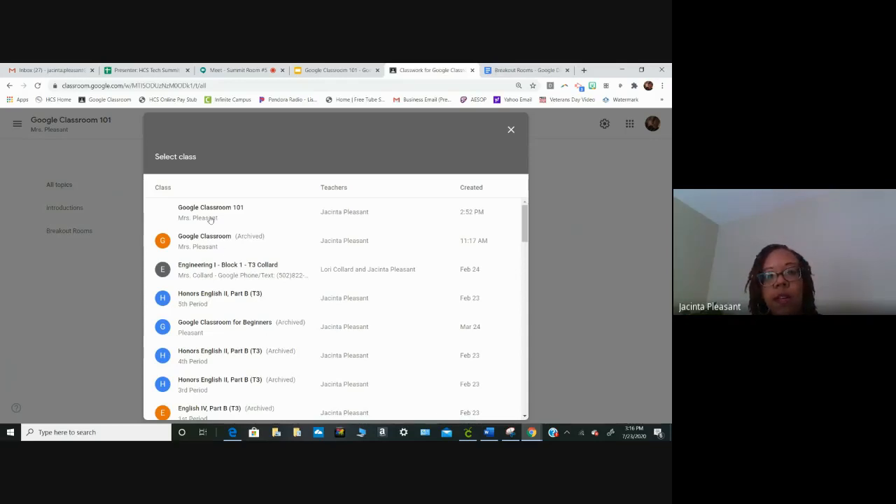
pyautogui.click(210, 298)
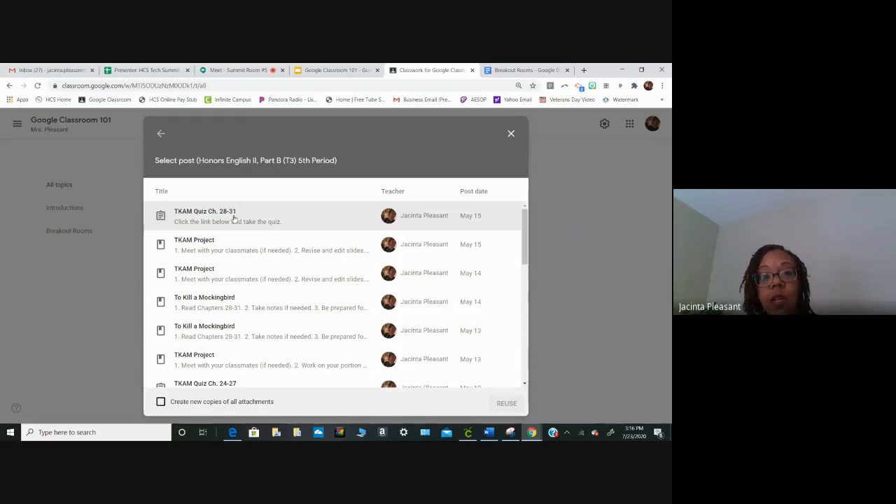
pyautogui.click(234, 218)
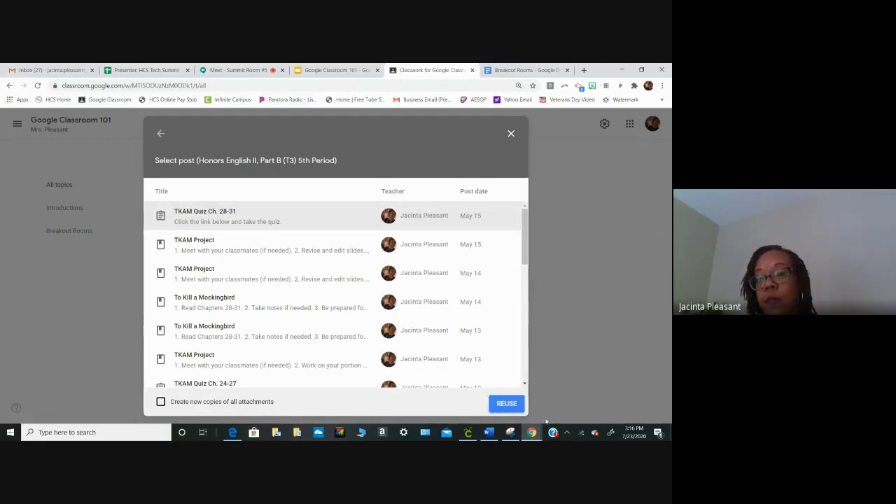
pyautogui.click(510, 406)
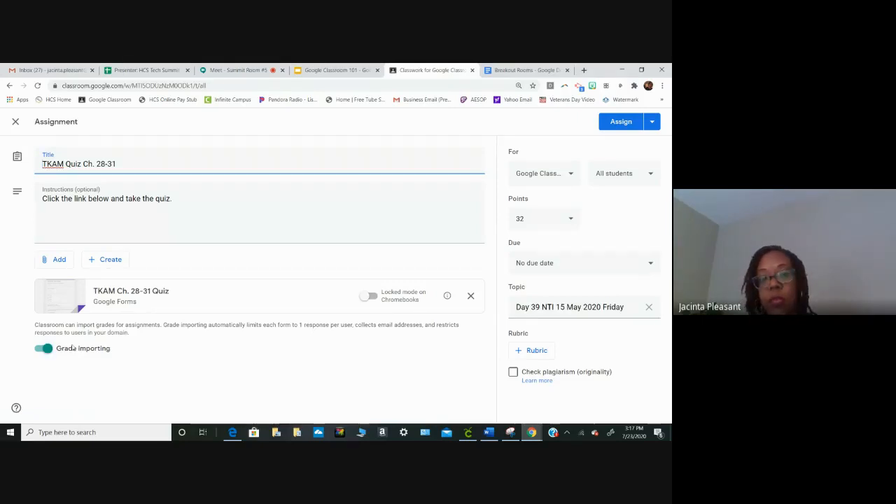
# - Switch Grade Importing off and back on for the reused TKAM quiz, and assign it to the class
pyautogui.click(41, 350)
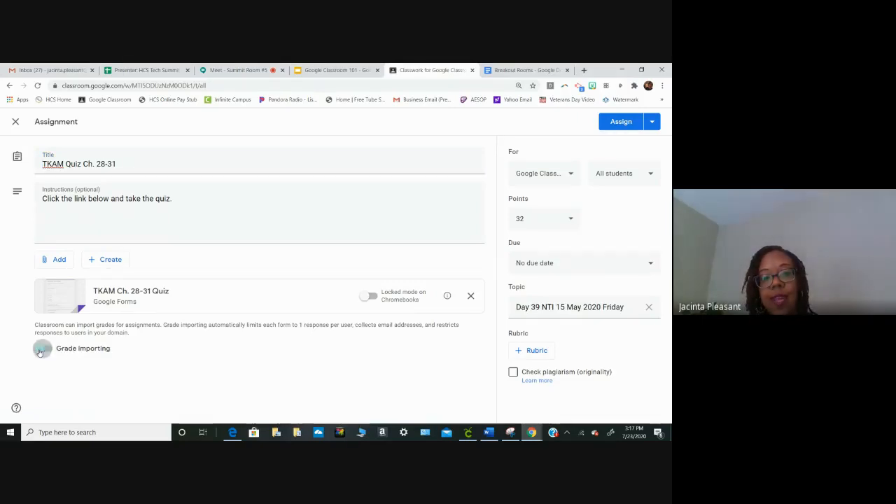
pyautogui.click(44, 350)
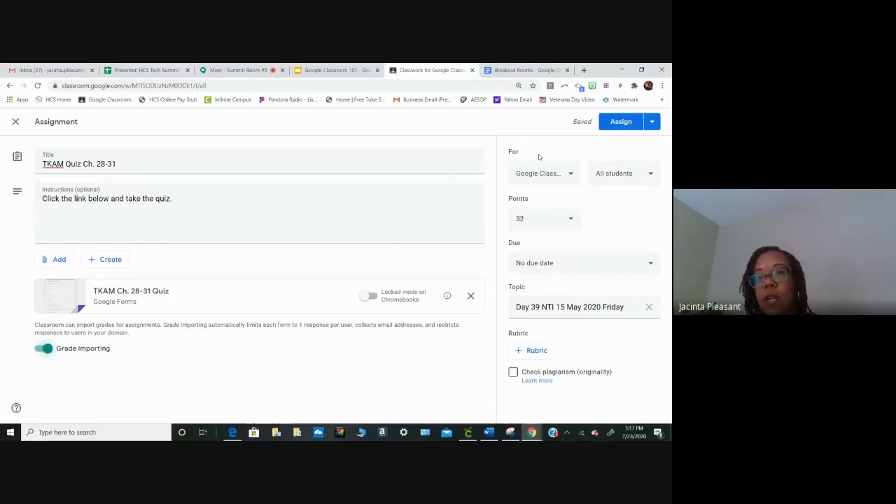
pyautogui.click(623, 123)
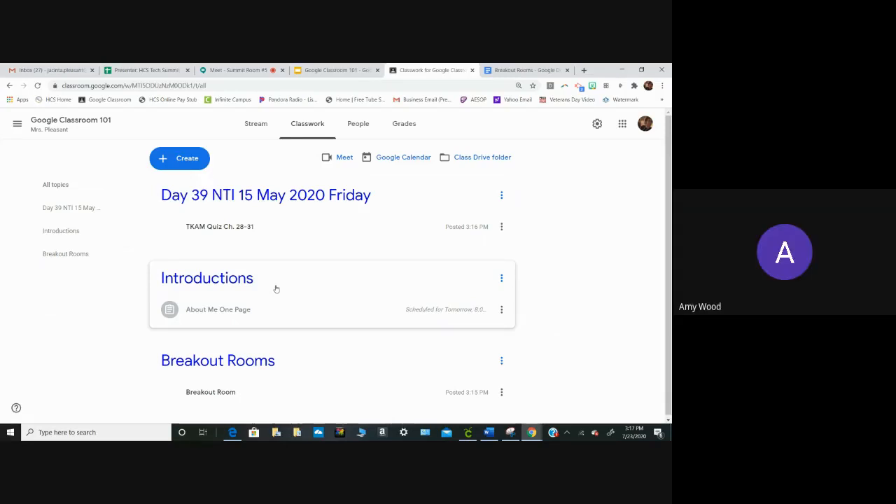
# - Open the class's people list, find a colleague by first name and invite them as a co-teacher
pyautogui.click(357, 126)
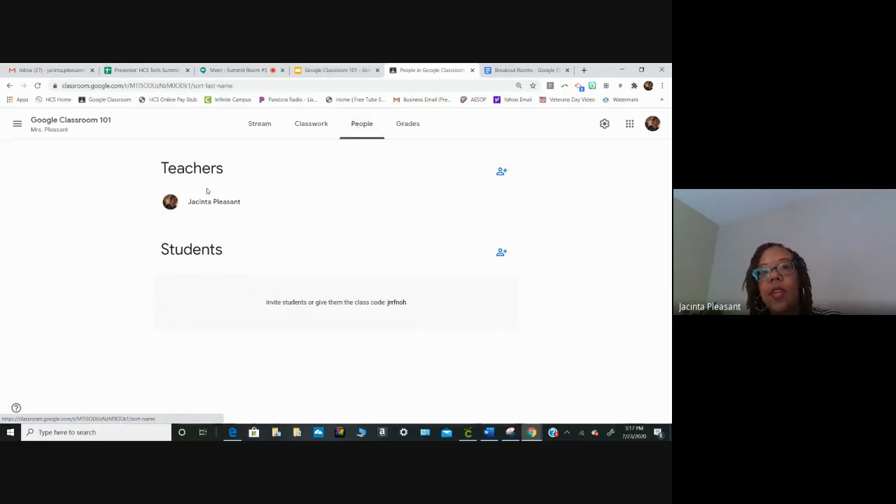
pyautogui.click(501, 172)
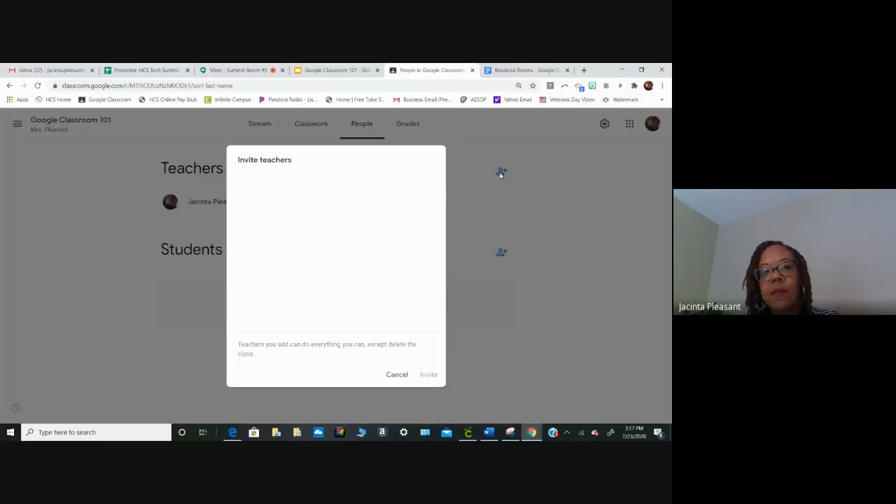
pyautogui.write('lori')
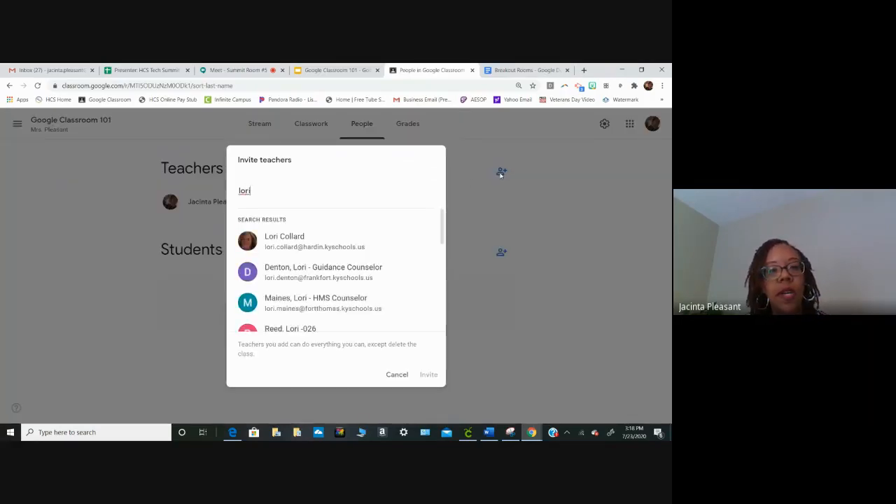
pyautogui.click(309, 245)
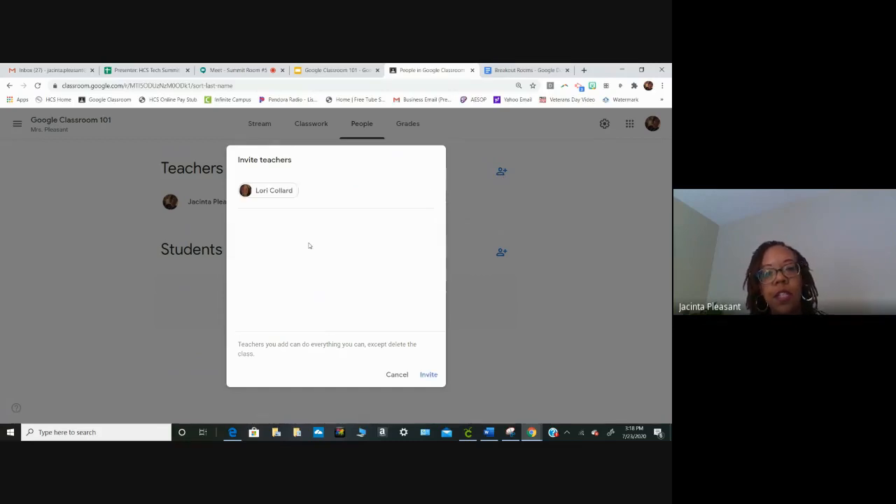
pyautogui.click(428, 377)
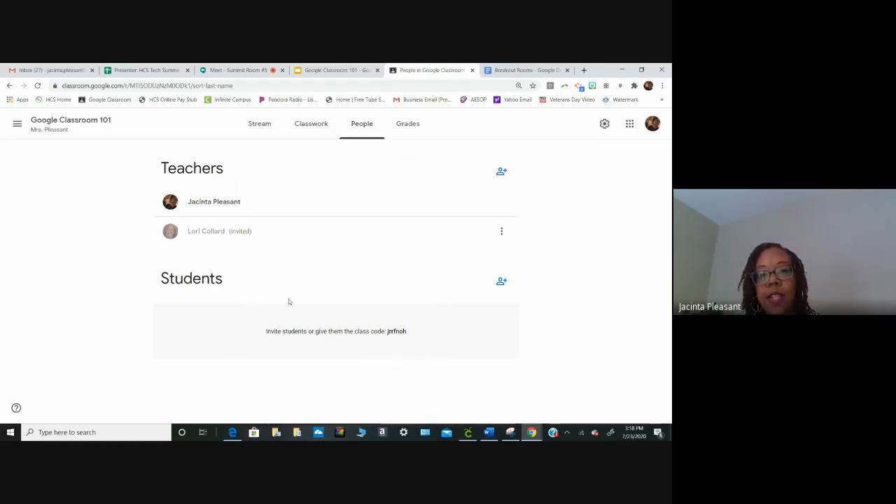
# - Find the same colleague by first name and invite them to the class as a student
pyautogui.click(499, 284)
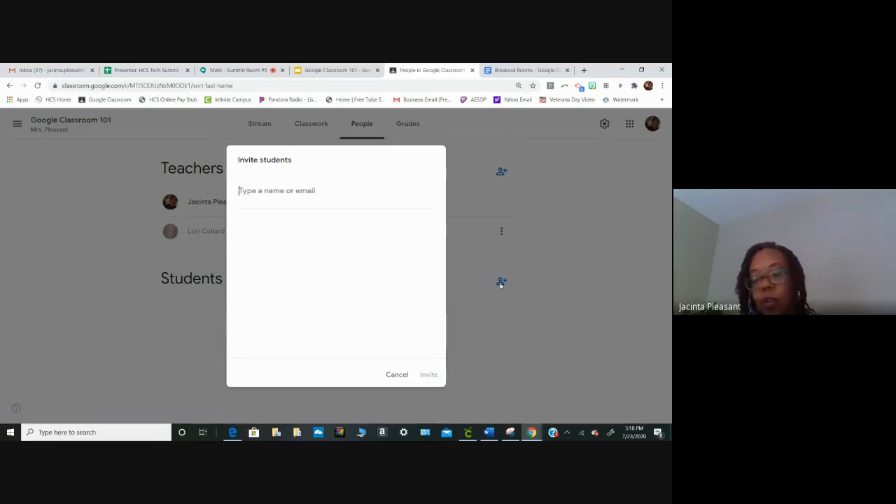
pyautogui.write('loric')
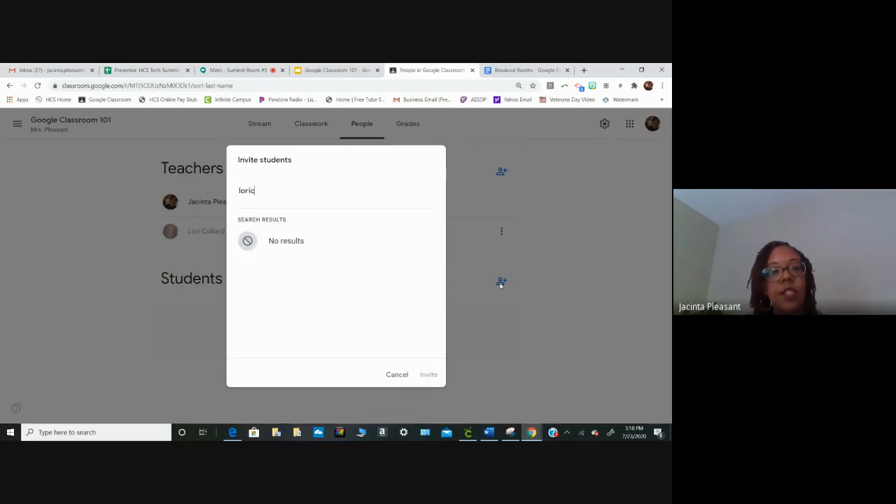
pyautogui.press('BackSpace')
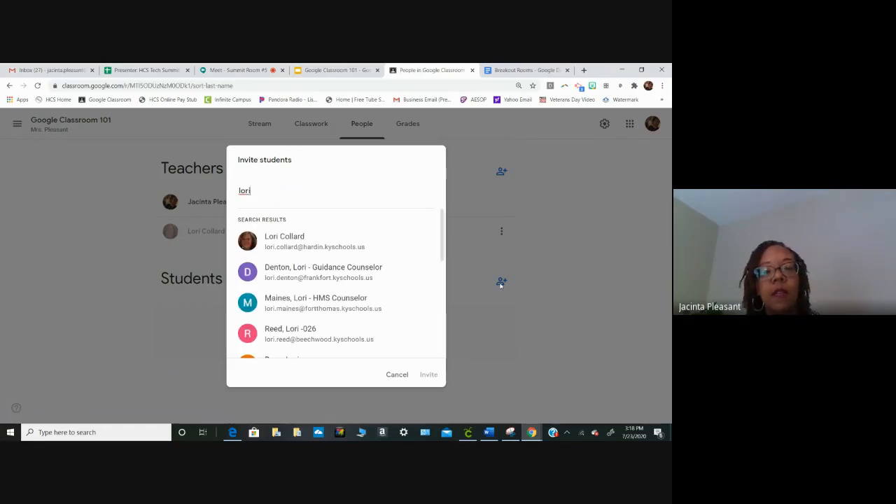
pyautogui.click(346, 244)
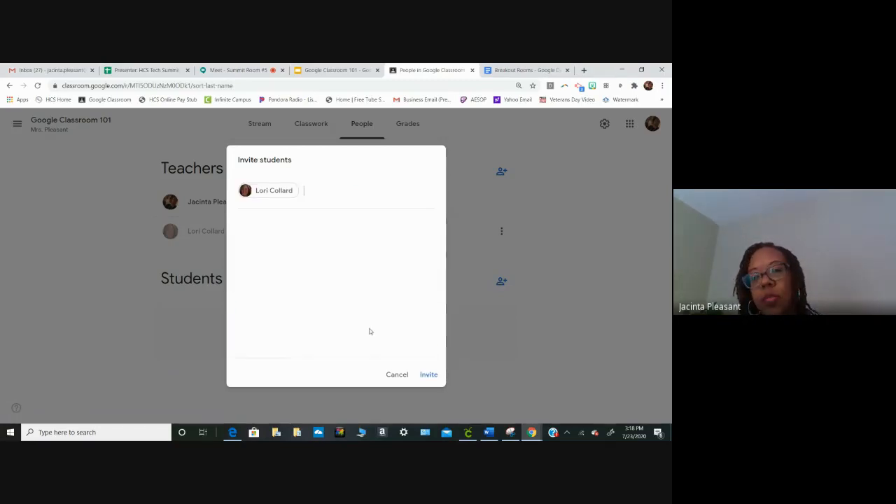
pyautogui.click(430, 375)
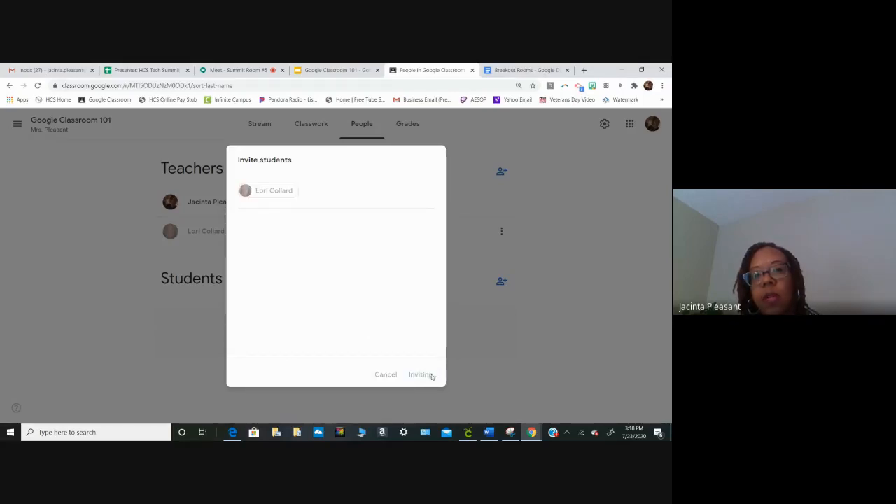
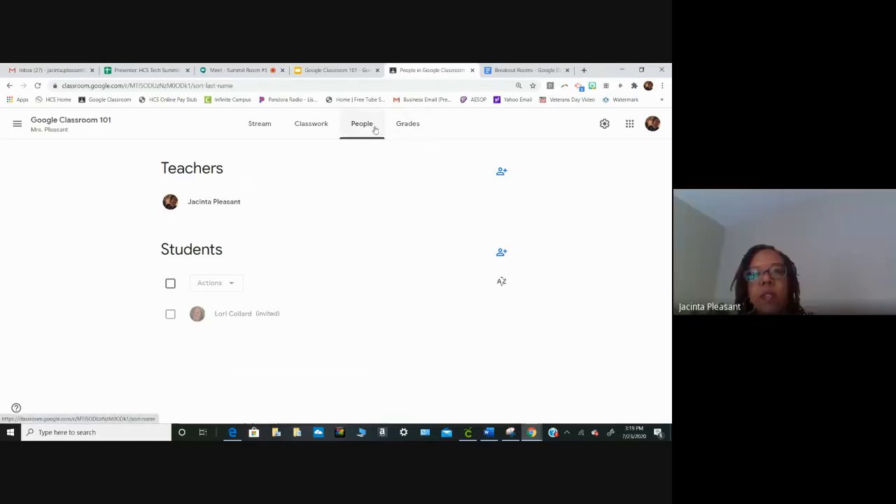
# - Check the class's Grades page, return to the people list and look at the student's guardian invitation form without inviting anyone
pyautogui.click(410, 126)
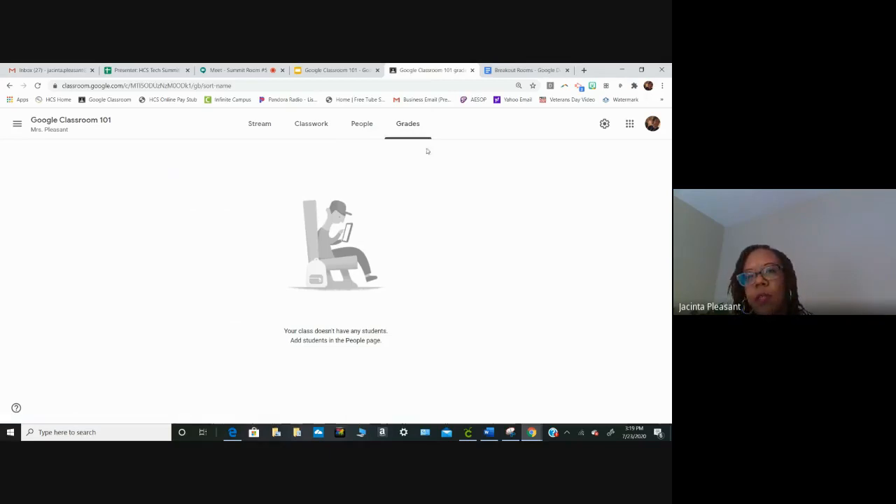
pyautogui.click(371, 124)
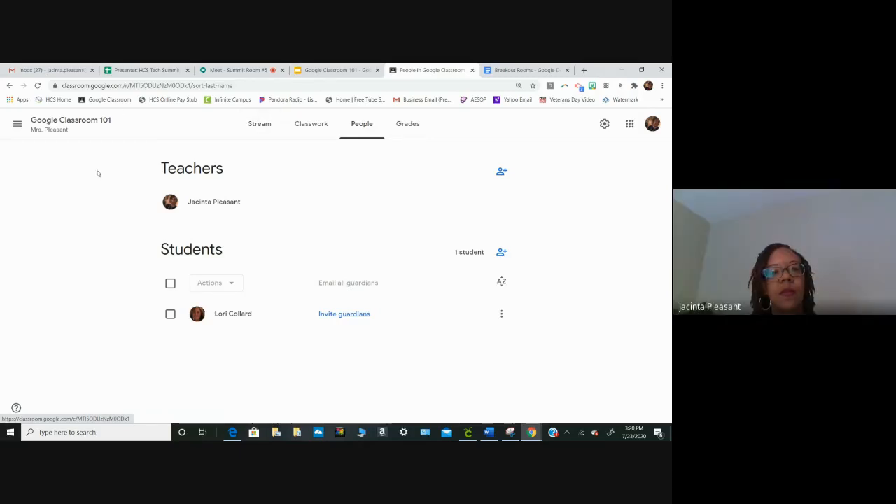
pyautogui.click(344, 314)
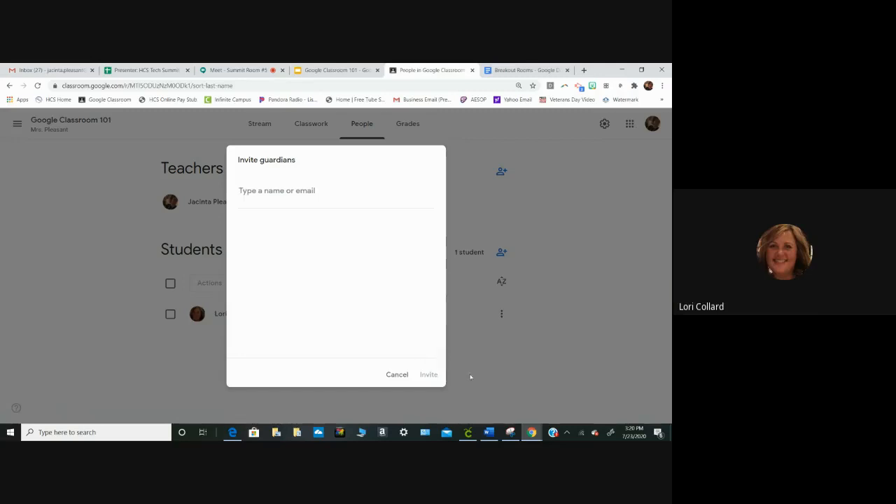
pyautogui.click(395, 374)
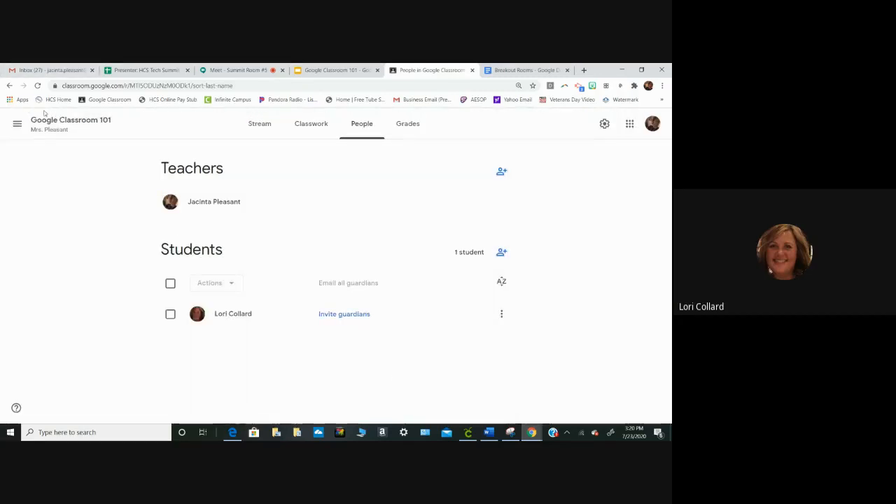
# - Open the Google Classroom 101 stream and display the class code enlarged, closing it after viewing
pyautogui.click(18, 124)
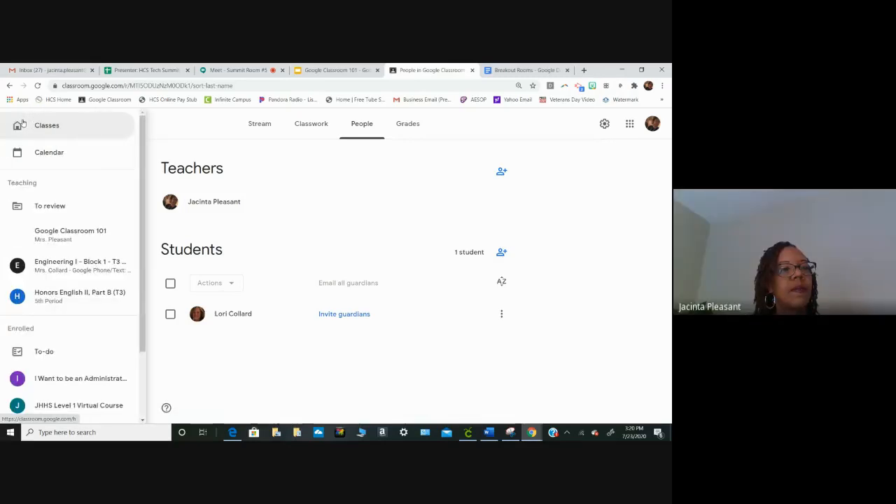
pyautogui.click(60, 236)
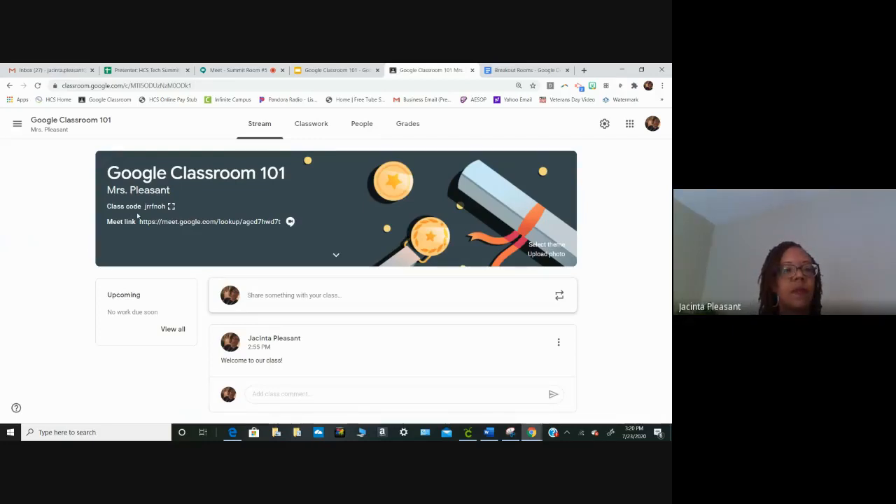
pyautogui.click(171, 205)
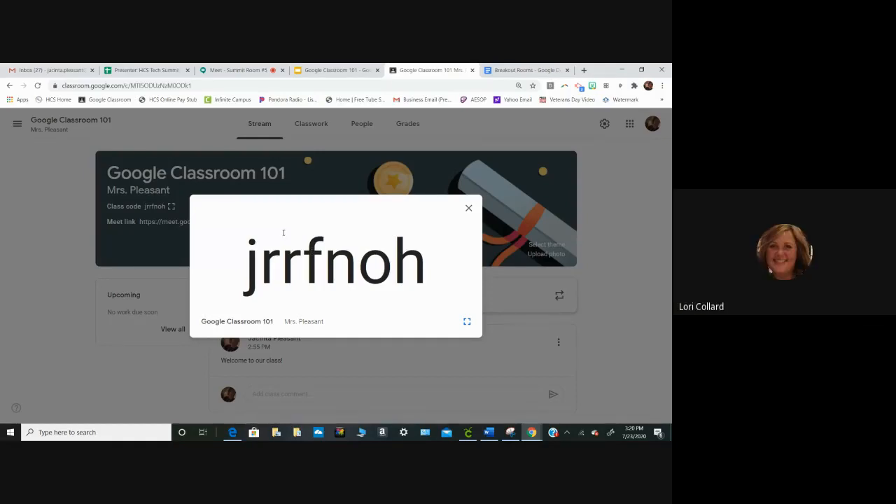
pyautogui.click(468, 210)
# - Review the class's gradebook and its people list, ending on the gradebook
pyautogui.click(414, 126)
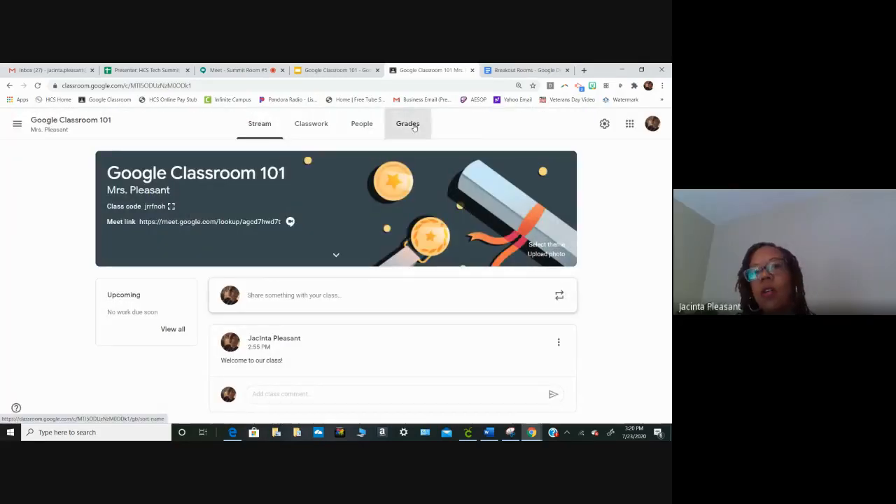
pyautogui.click(364, 127)
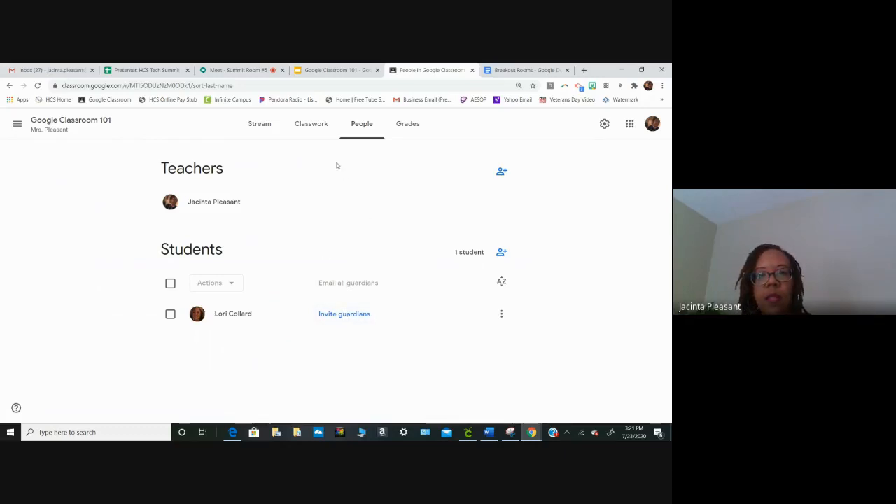
pyautogui.click(409, 124)
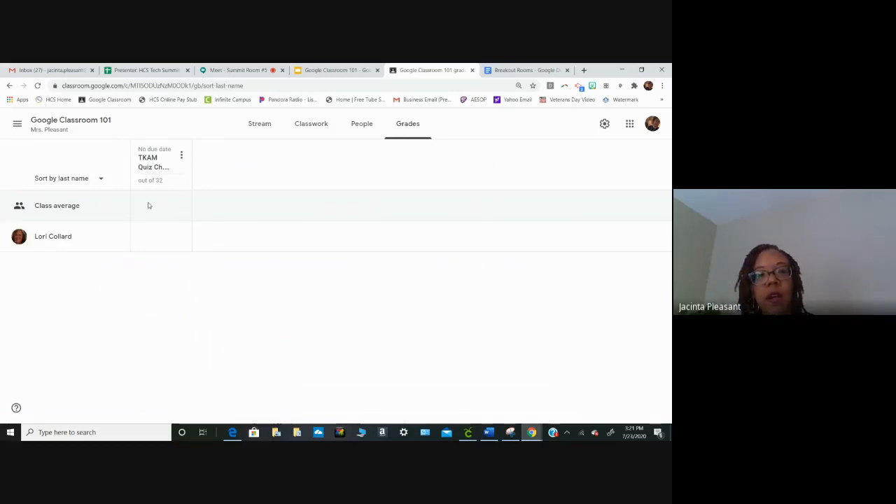
# - Open the scheduled assignment "About Me One Page" under the Introductions topic for editing
pyautogui.click(314, 126)
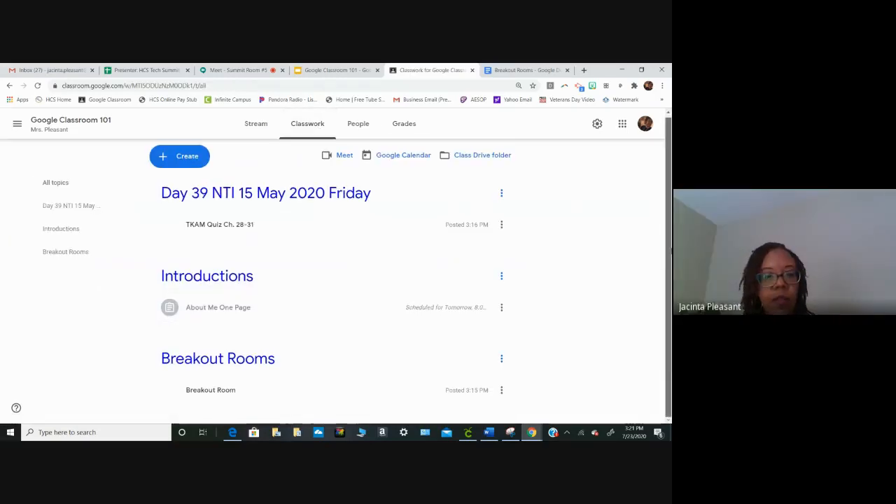
pyautogui.click(501, 309)
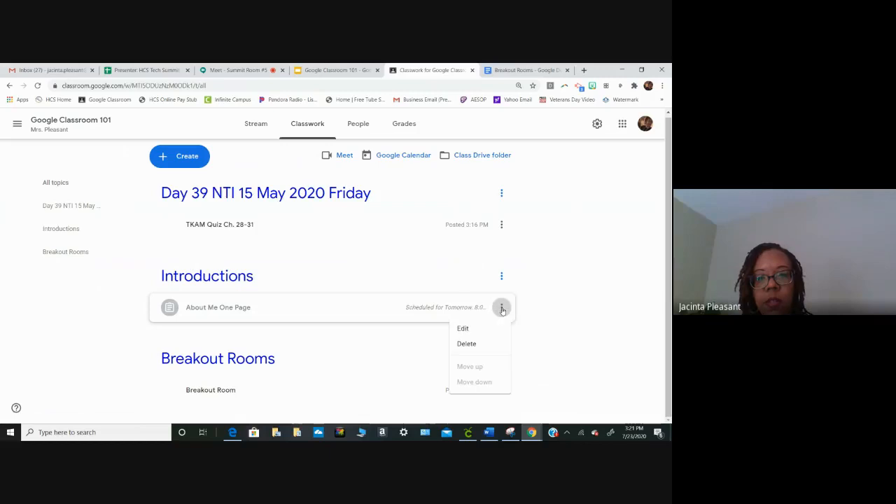
pyautogui.click(464, 328)
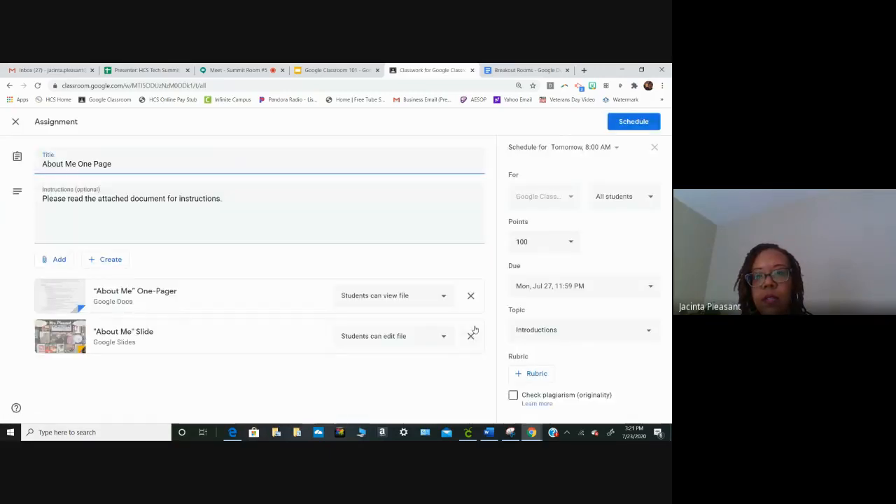
# - Try to move the assignment's scheduled date to Jul 23, 2020
pyautogui.click(616, 148)
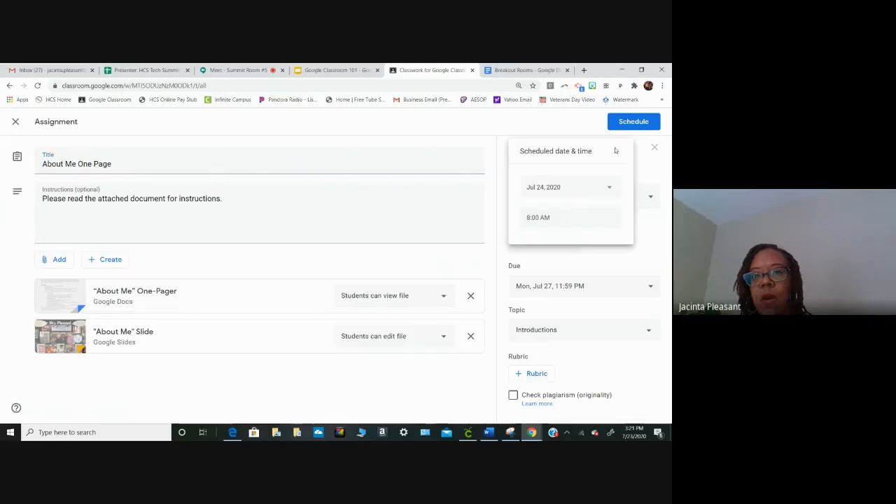
pyautogui.click(609, 188)
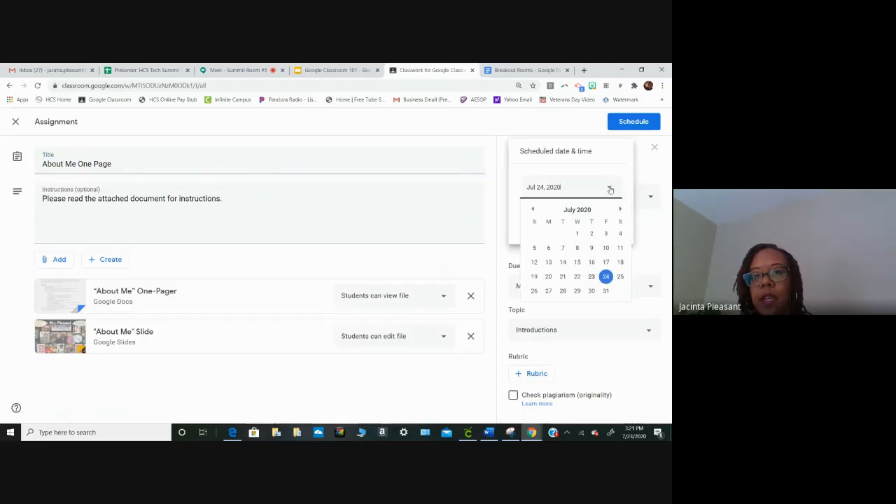
pyautogui.click(591, 279)
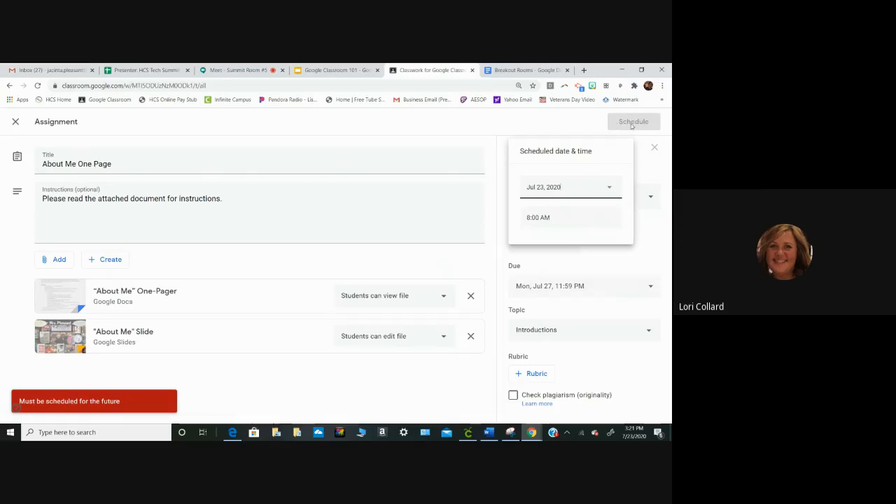
pyautogui.click(493, 156)
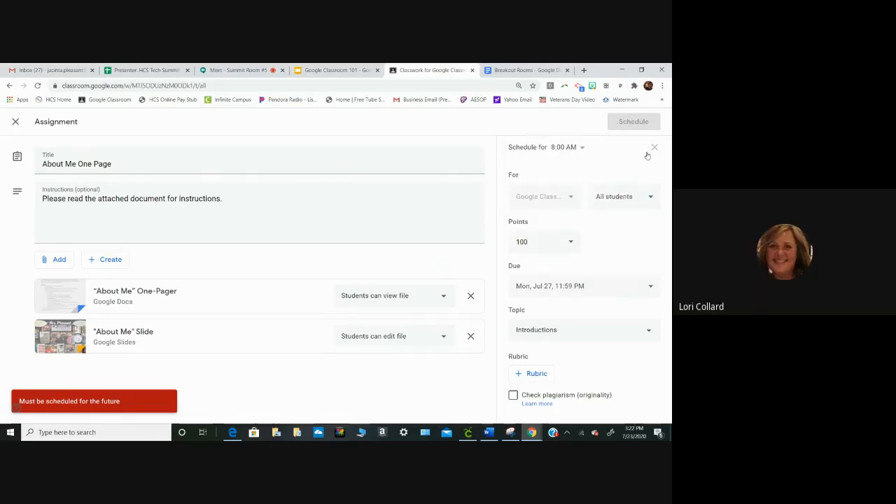
# - Try to set the assignment's scheduled time to 3:21 PM
pyautogui.click(583, 149)
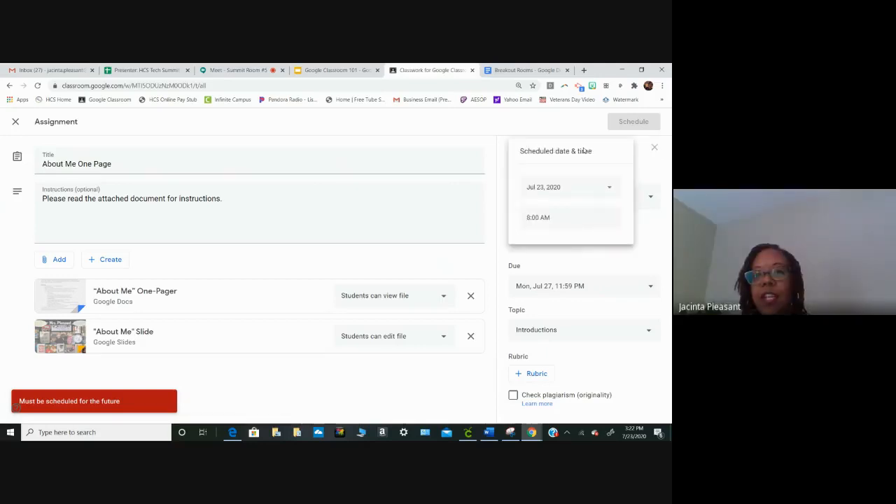
pyautogui.click(579, 222)
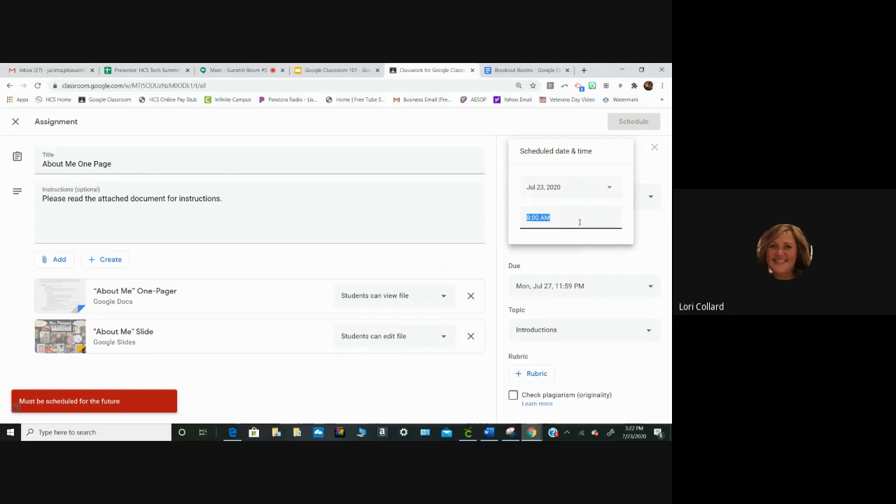
pyautogui.press('BackSpace')
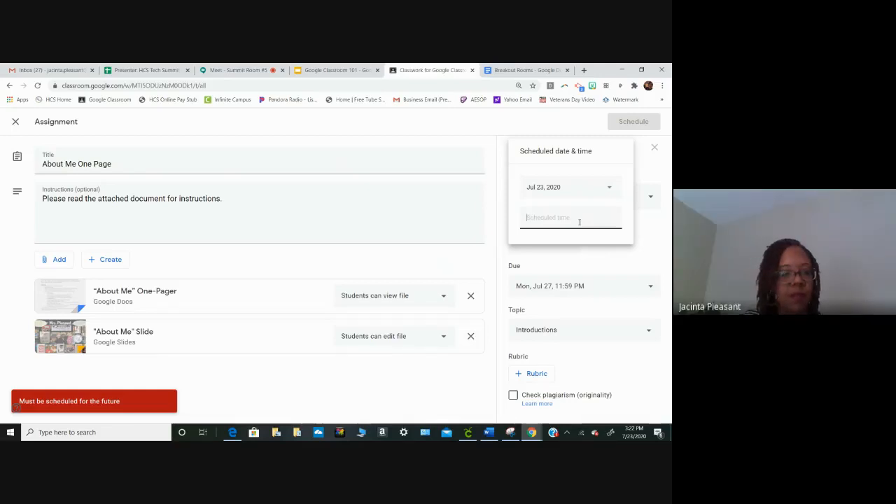
pyautogui.write('3')
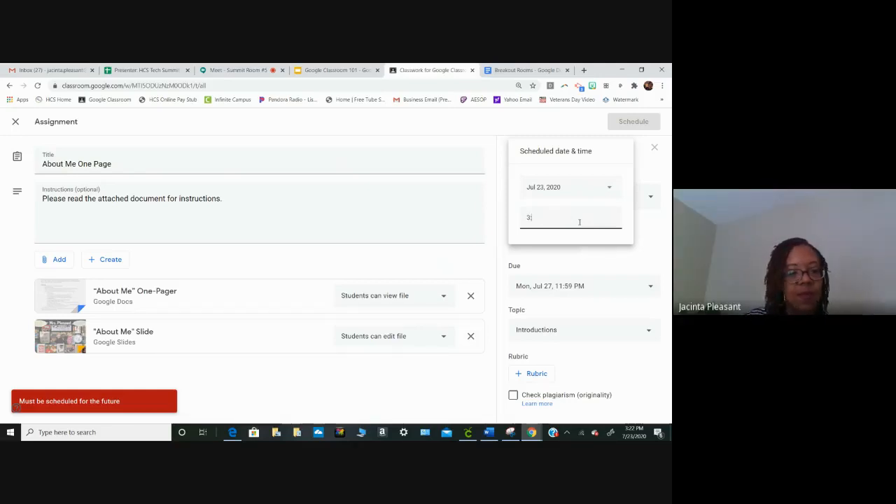
pyautogui.write(':21pm')
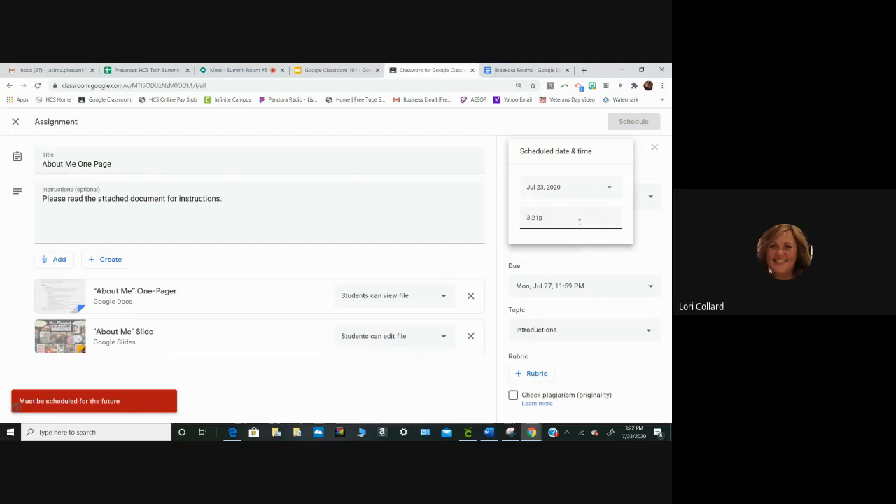
pyautogui.click(497, 198)
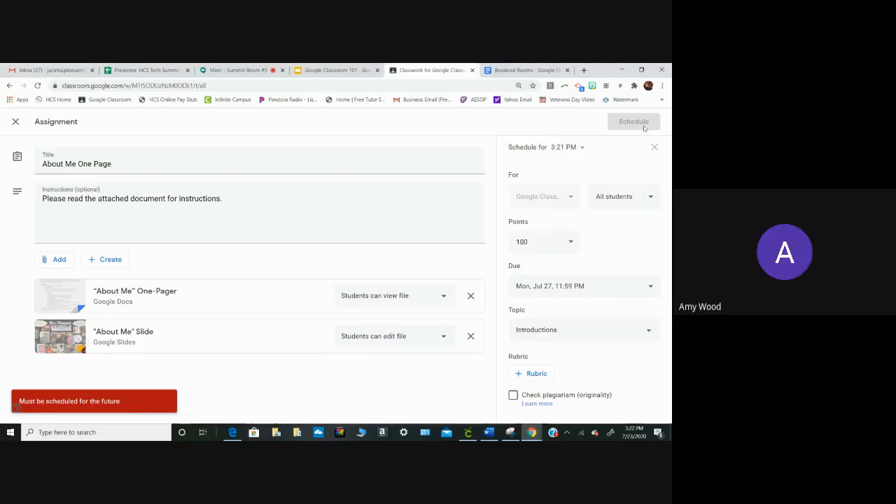
pyautogui.click(582, 148)
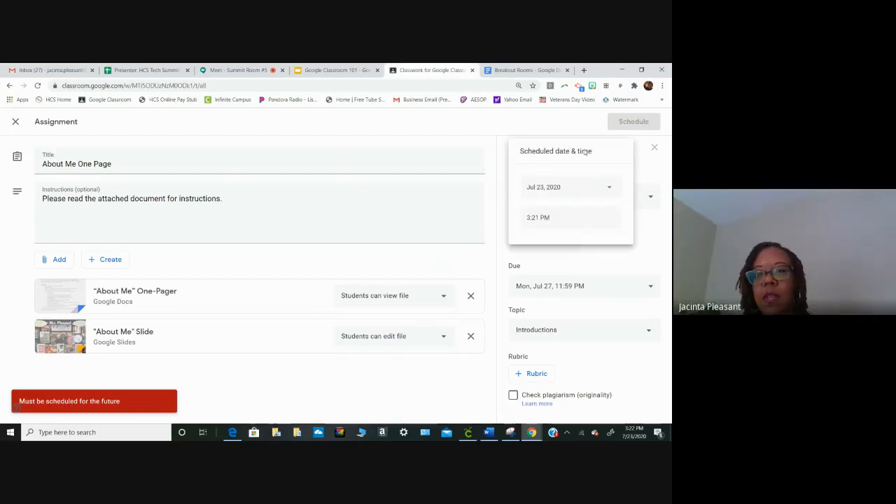
# - Remove the due date from the "About Me One Page" assignment
pyautogui.click(637, 285)
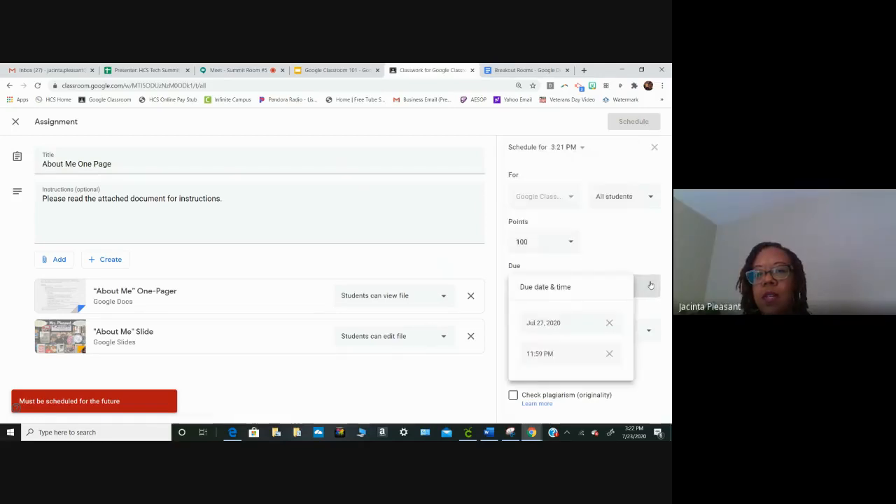
pyautogui.click(609, 323)
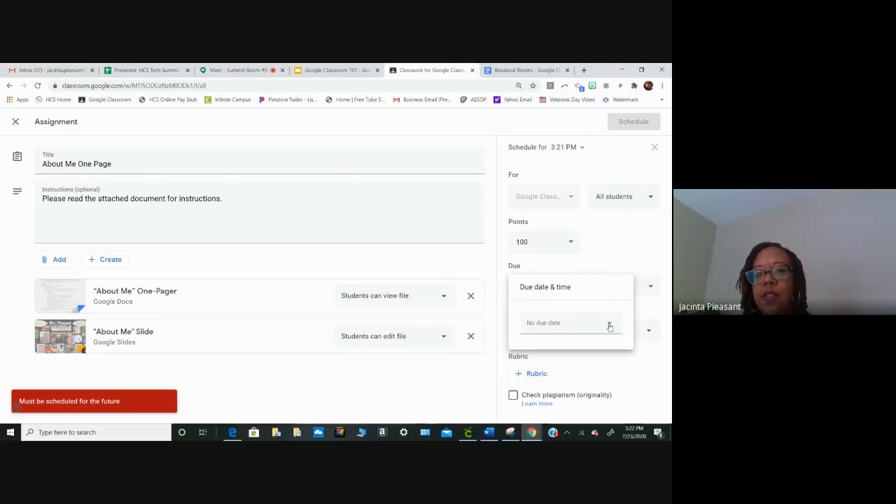
pyautogui.click(645, 266)
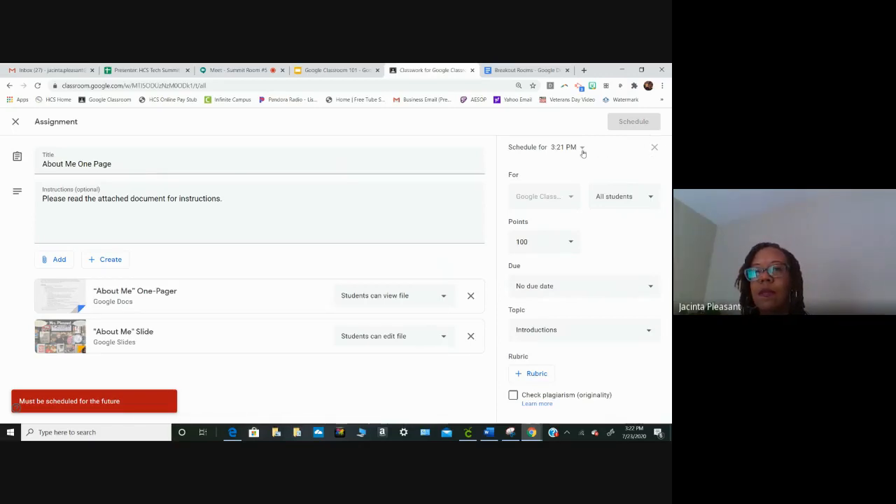
# - Remove the schedule from "About Me One Page" and assign it to all students immediately
pyautogui.click(654, 146)
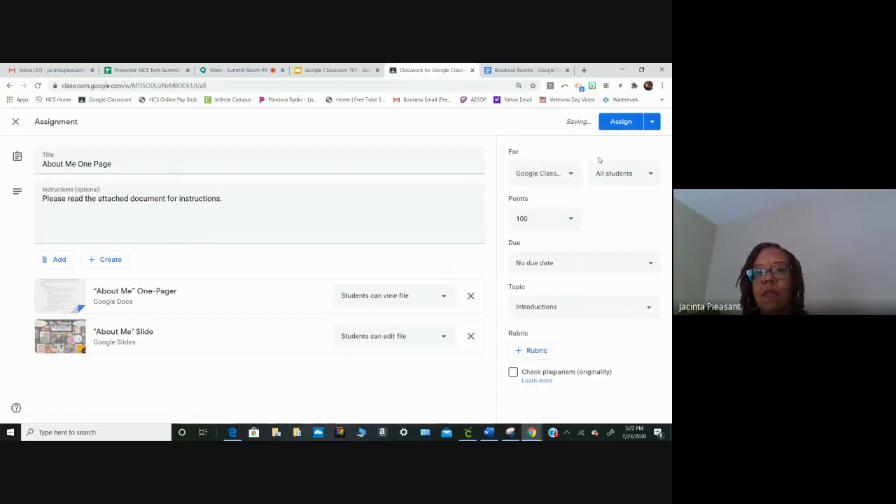
pyautogui.click(620, 121)
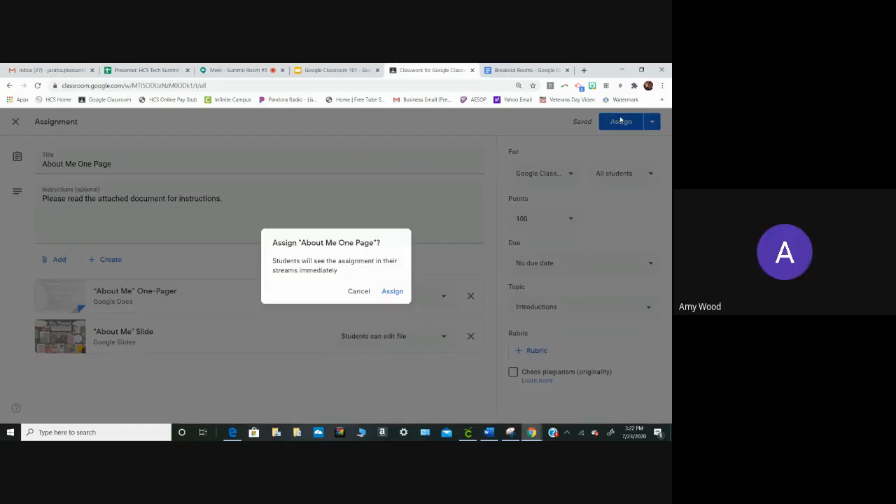
pyautogui.click(394, 292)
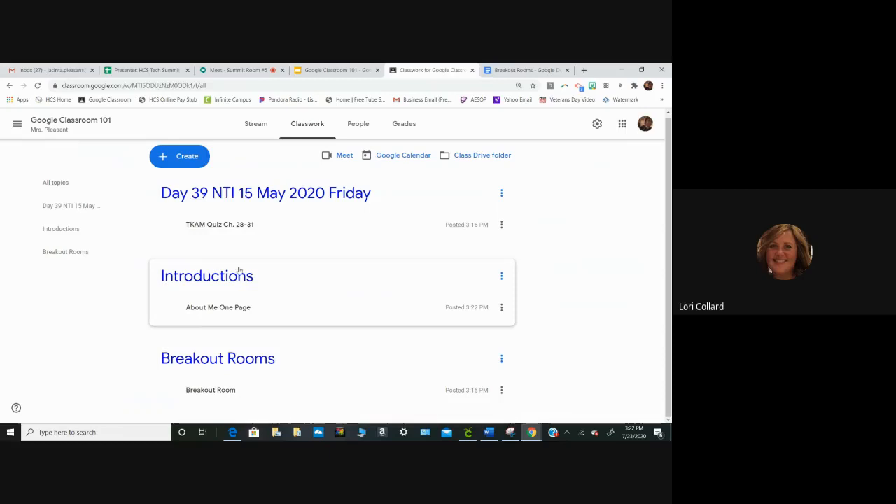
# - From the gradebook, review the student work, the student's grade options and the instructions page of "About Me One Page"
pyautogui.click(404, 126)
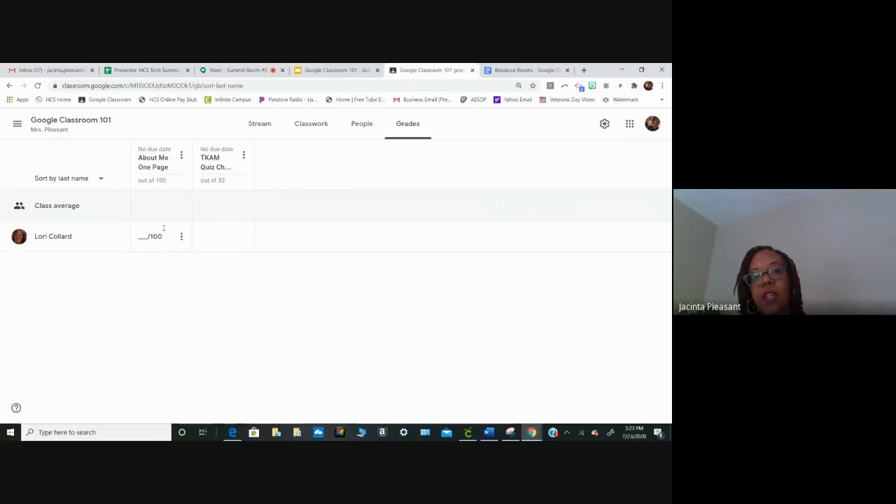
pyautogui.click(146, 164)
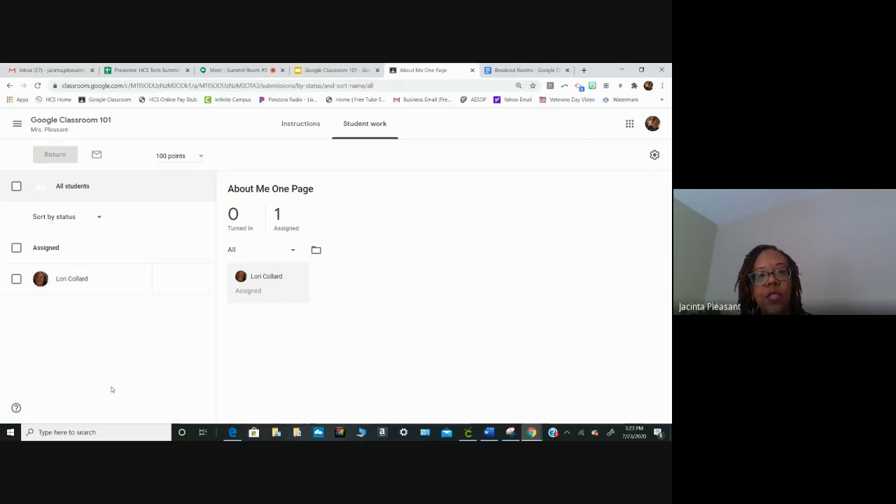
pyautogui.moveTo(200, 290)
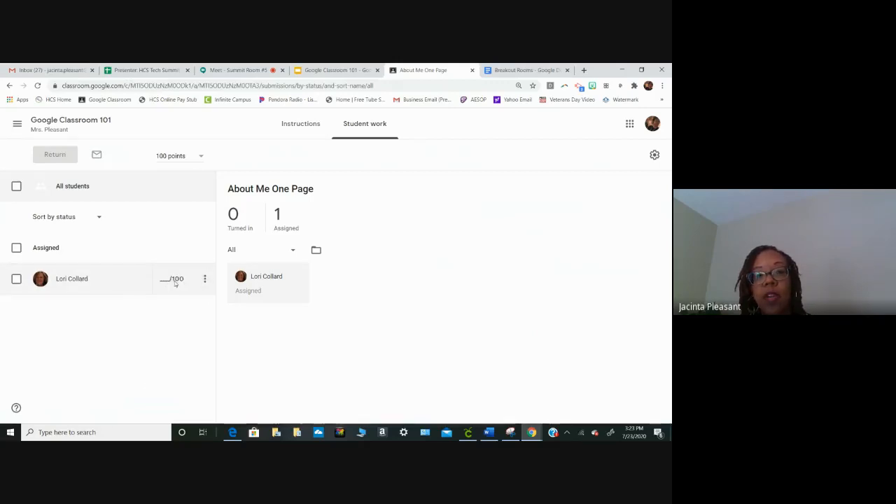
pyautogui.click(205, 280)
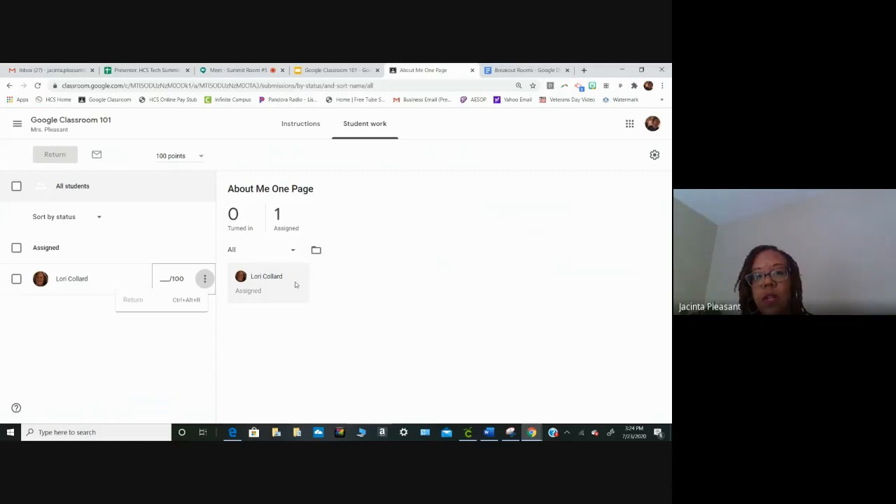
pyautogui.click(252, 294)
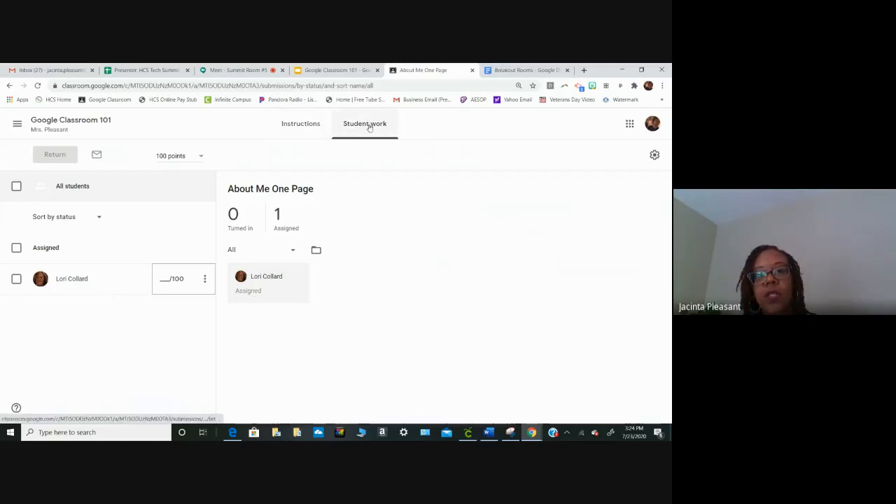
pyautogui.click(303, 131)
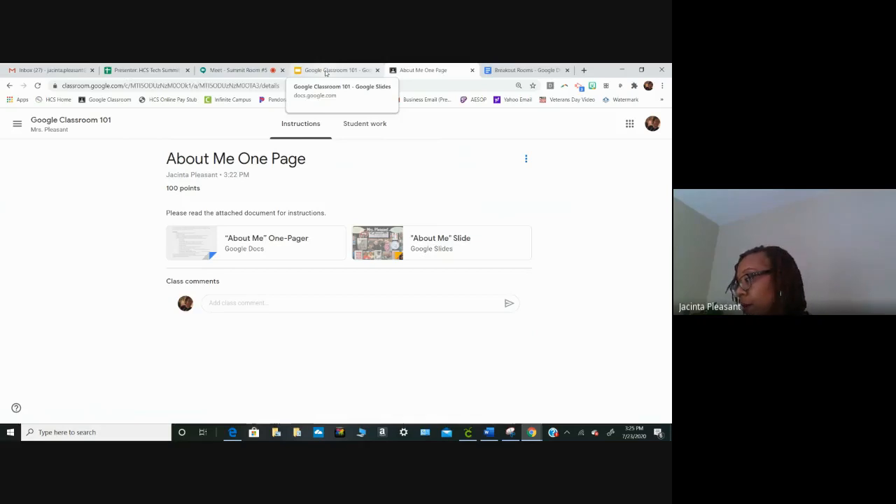
# - Switch to the Google Meet session and on to the Google Classroom 101 presentation in Google Slides
pyautogui.click(250, 70)
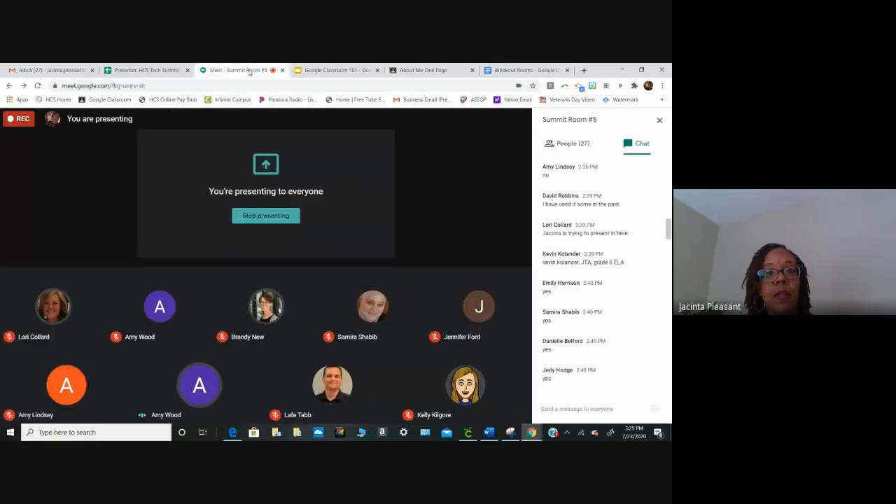
pyautogui.click(323, 70)
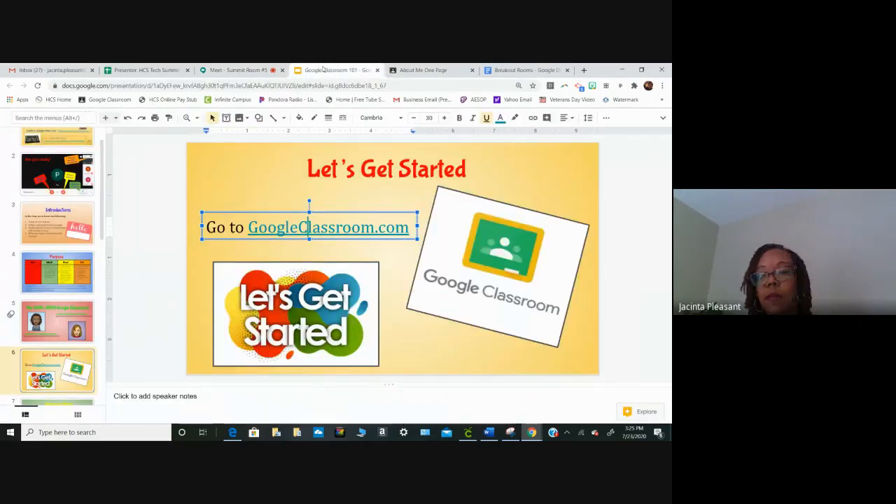